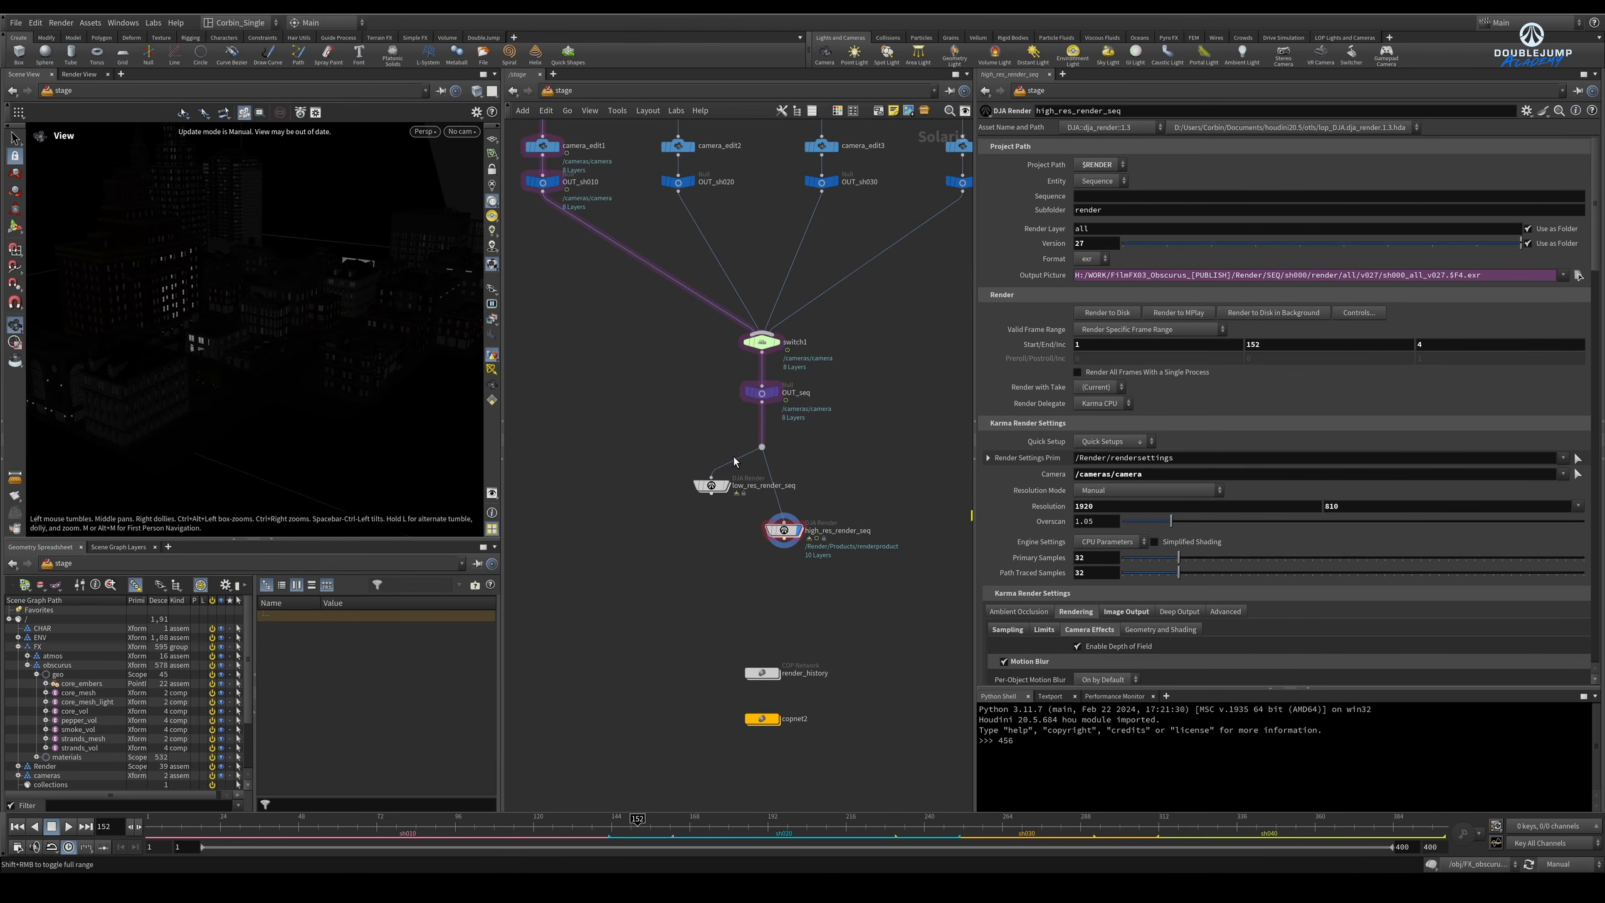
Step: Widen the network editor and go inside the high_res_render_seq render node
middle_click_drag(853, 452, 805, 448)
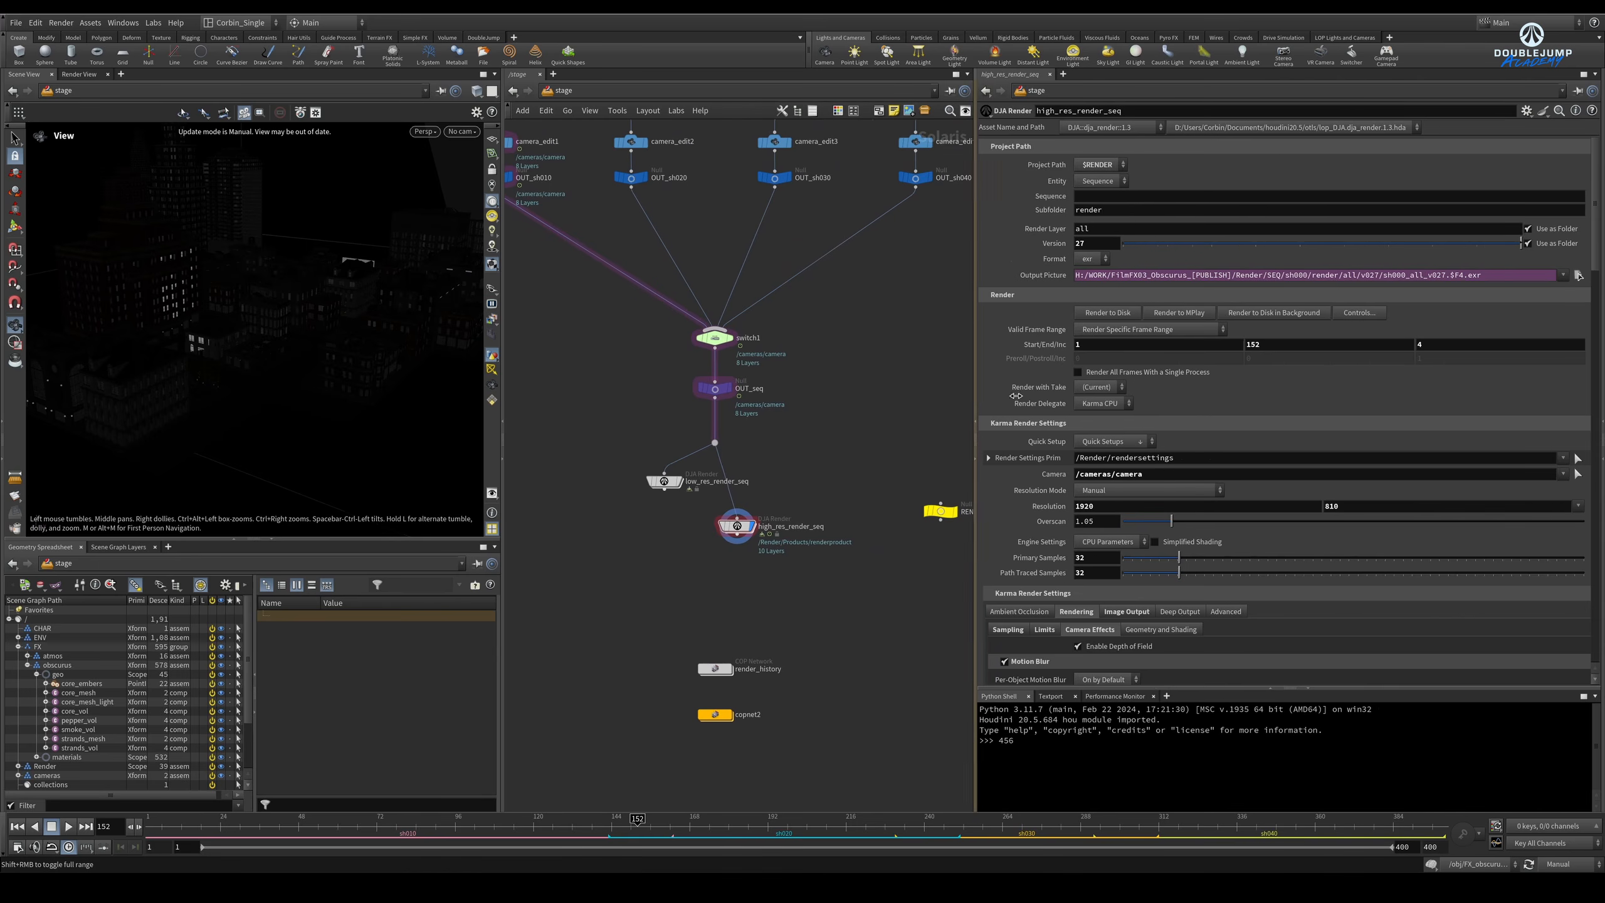
left_click_drag(974, 409, 1212, 393)
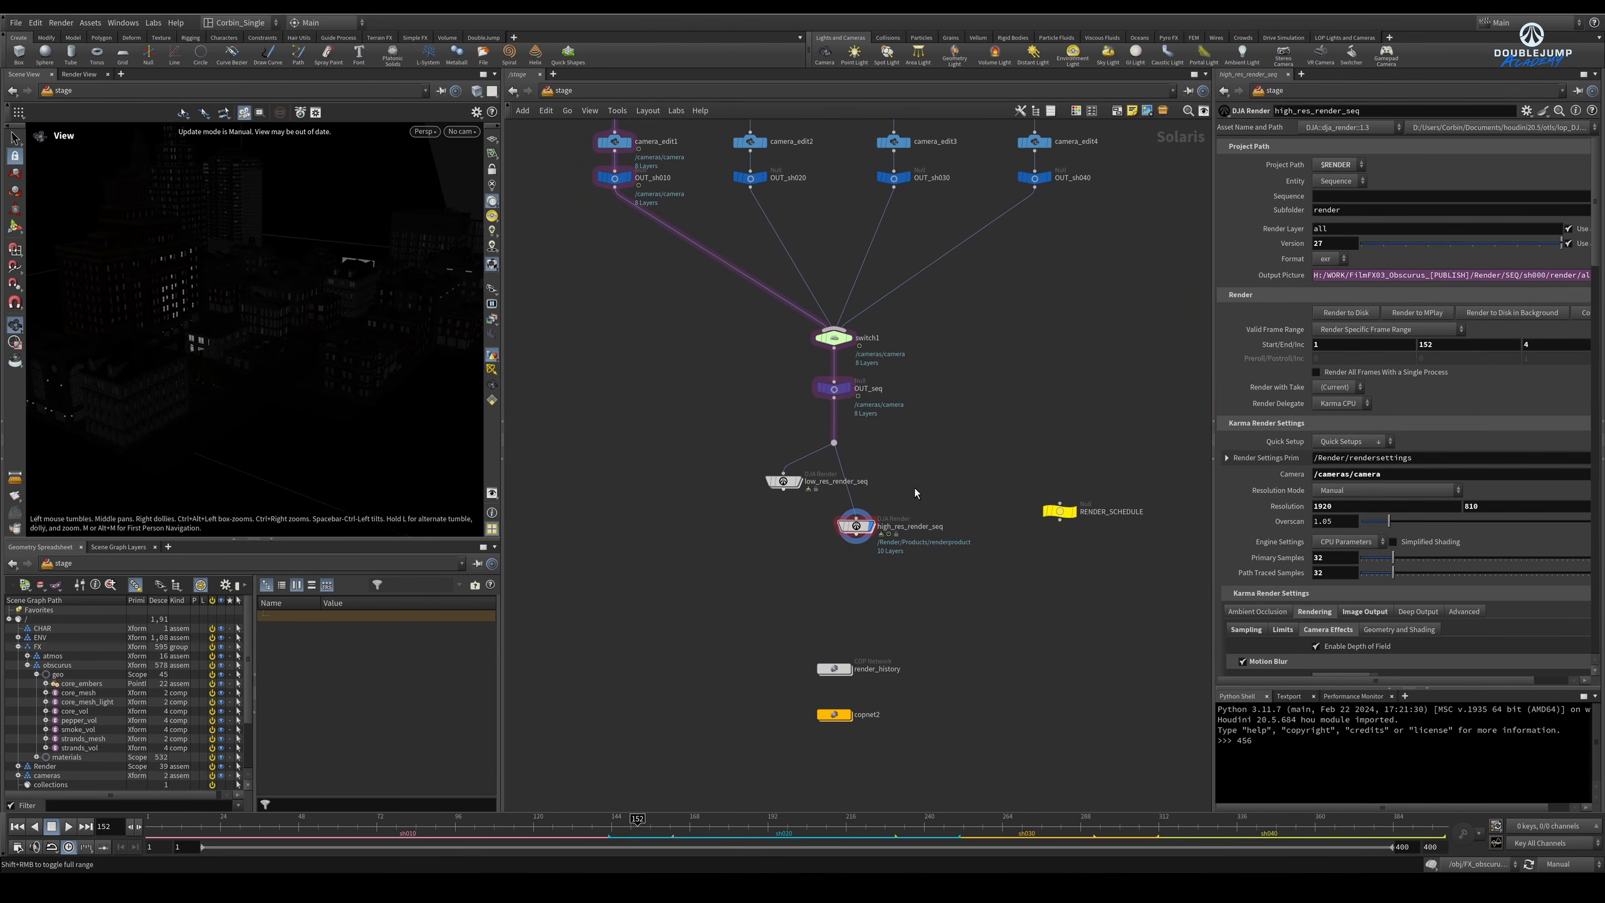
scroll(886, 507, "up", 3)
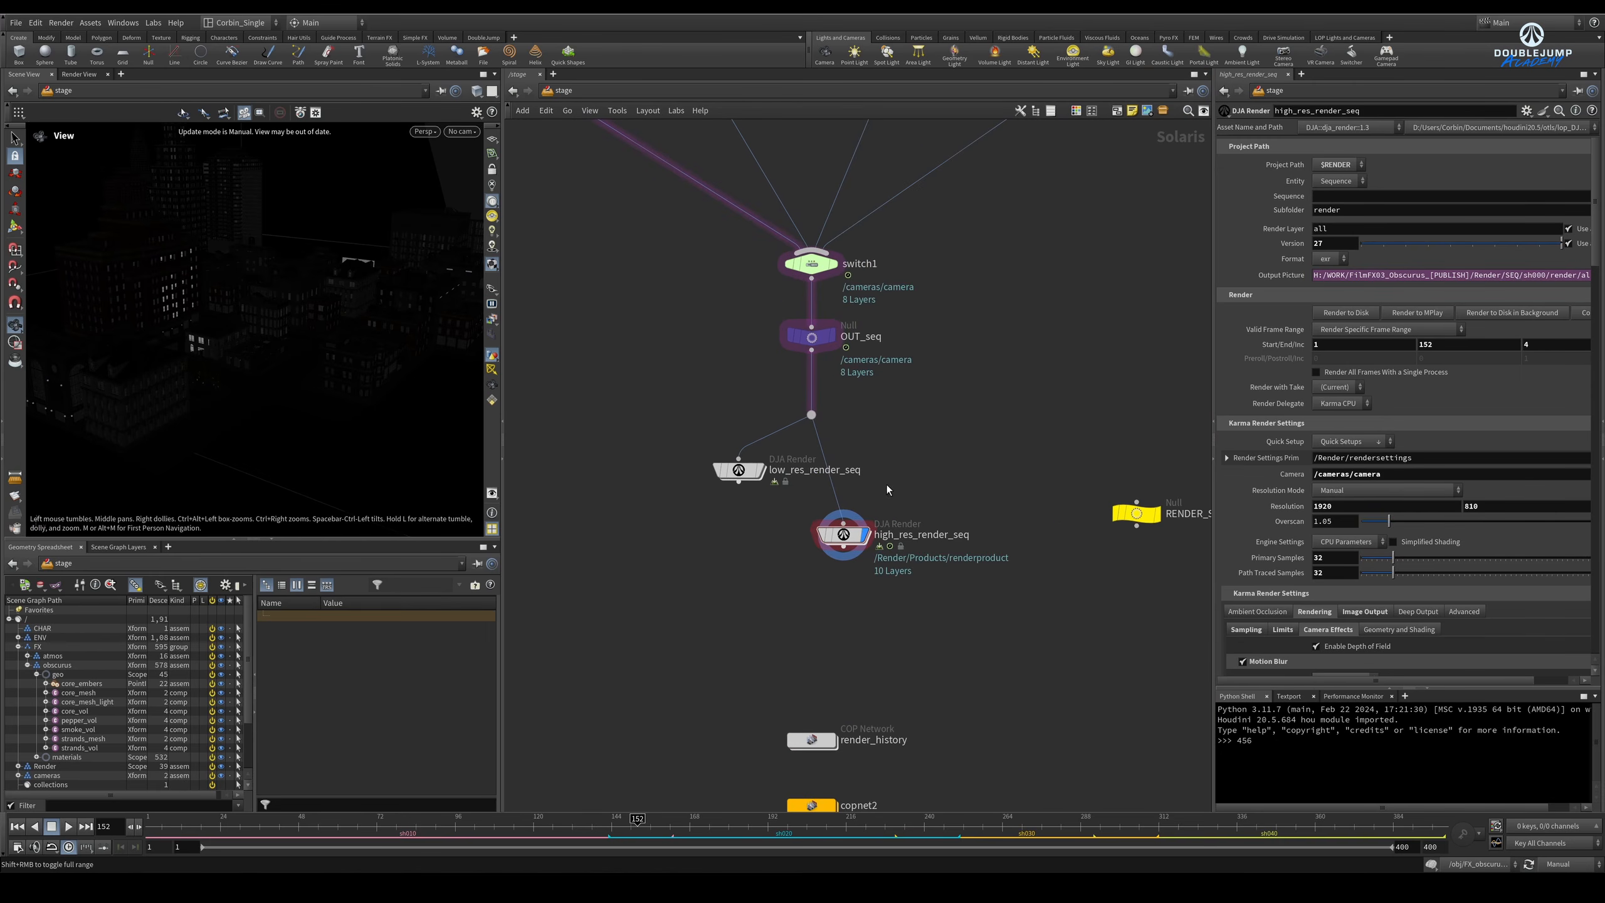
scroll(878, 501, "down", 10)
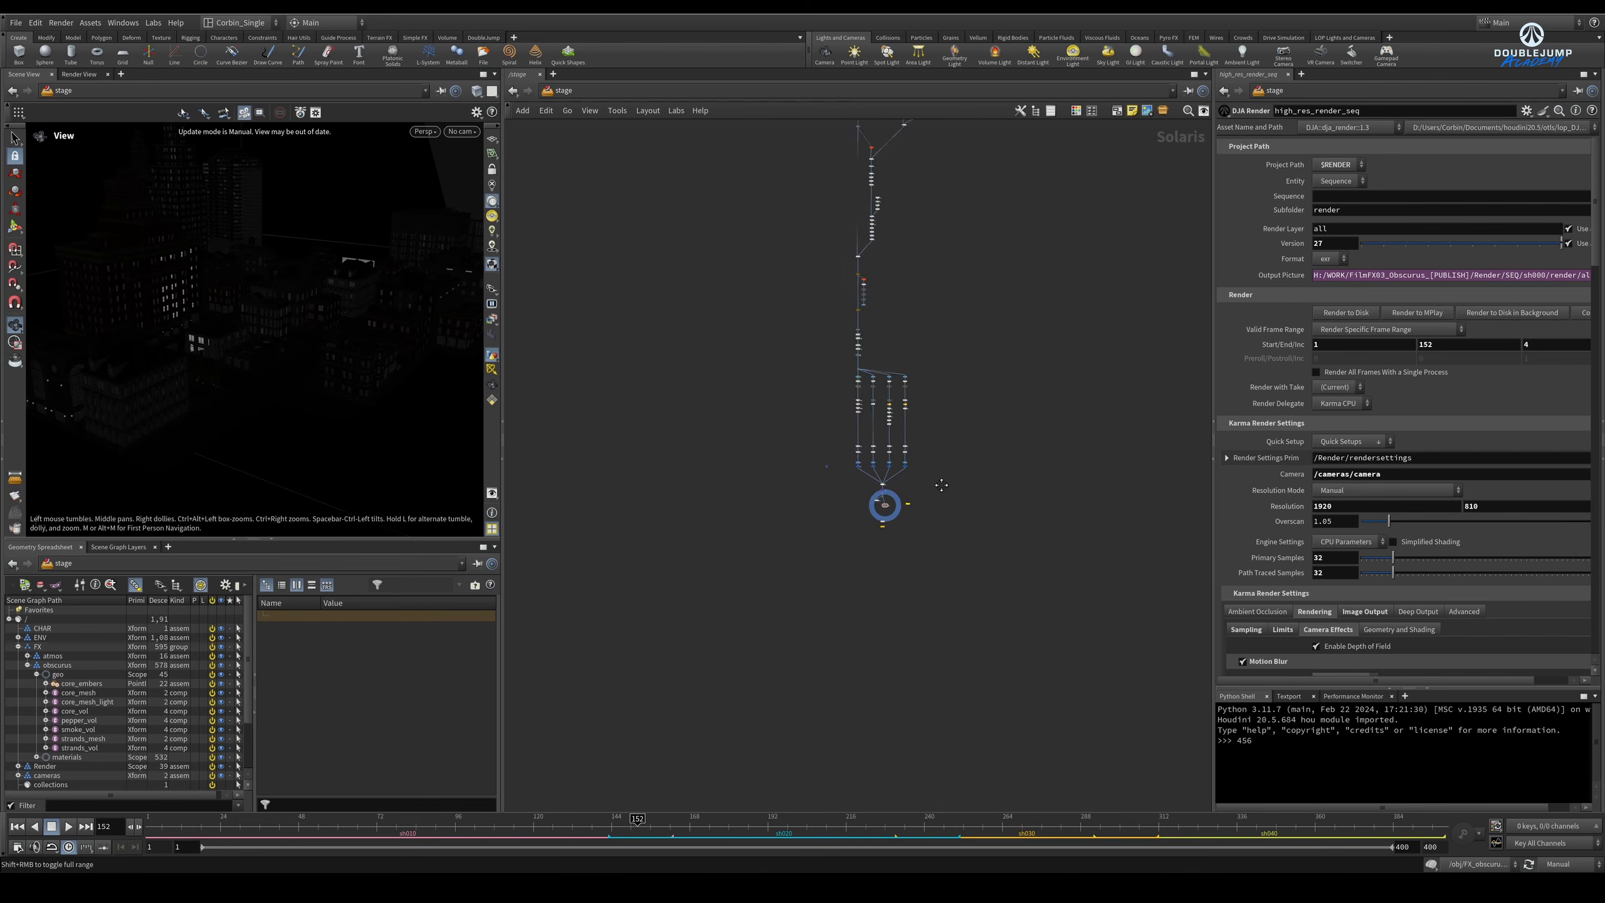
scroll(877, 562, "up", 10)
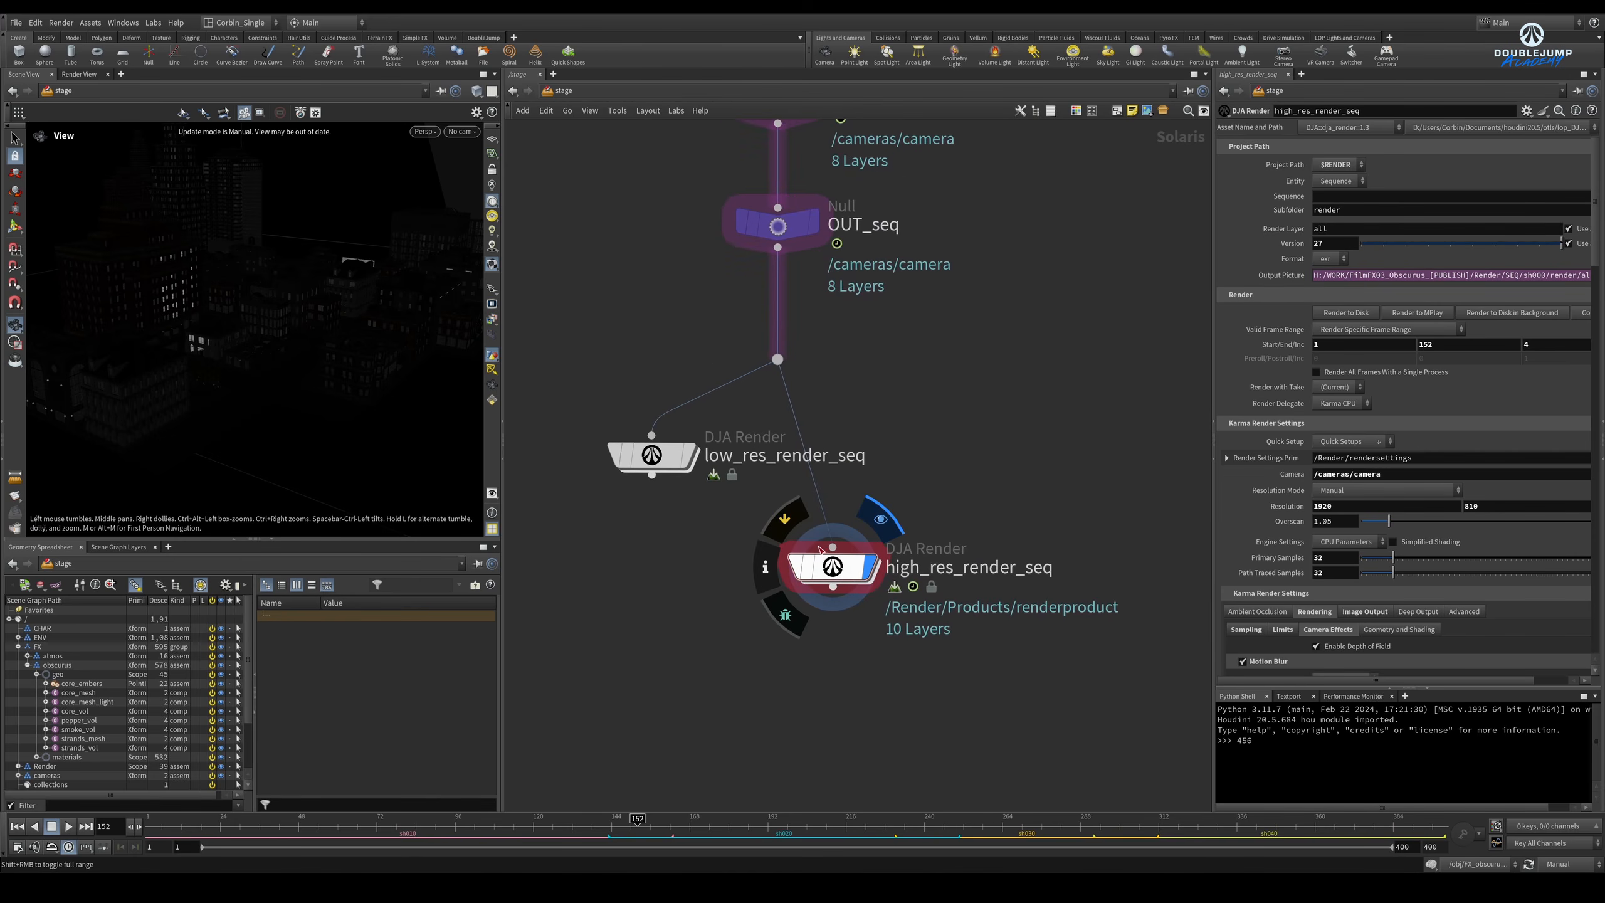
left_click(840, 576)
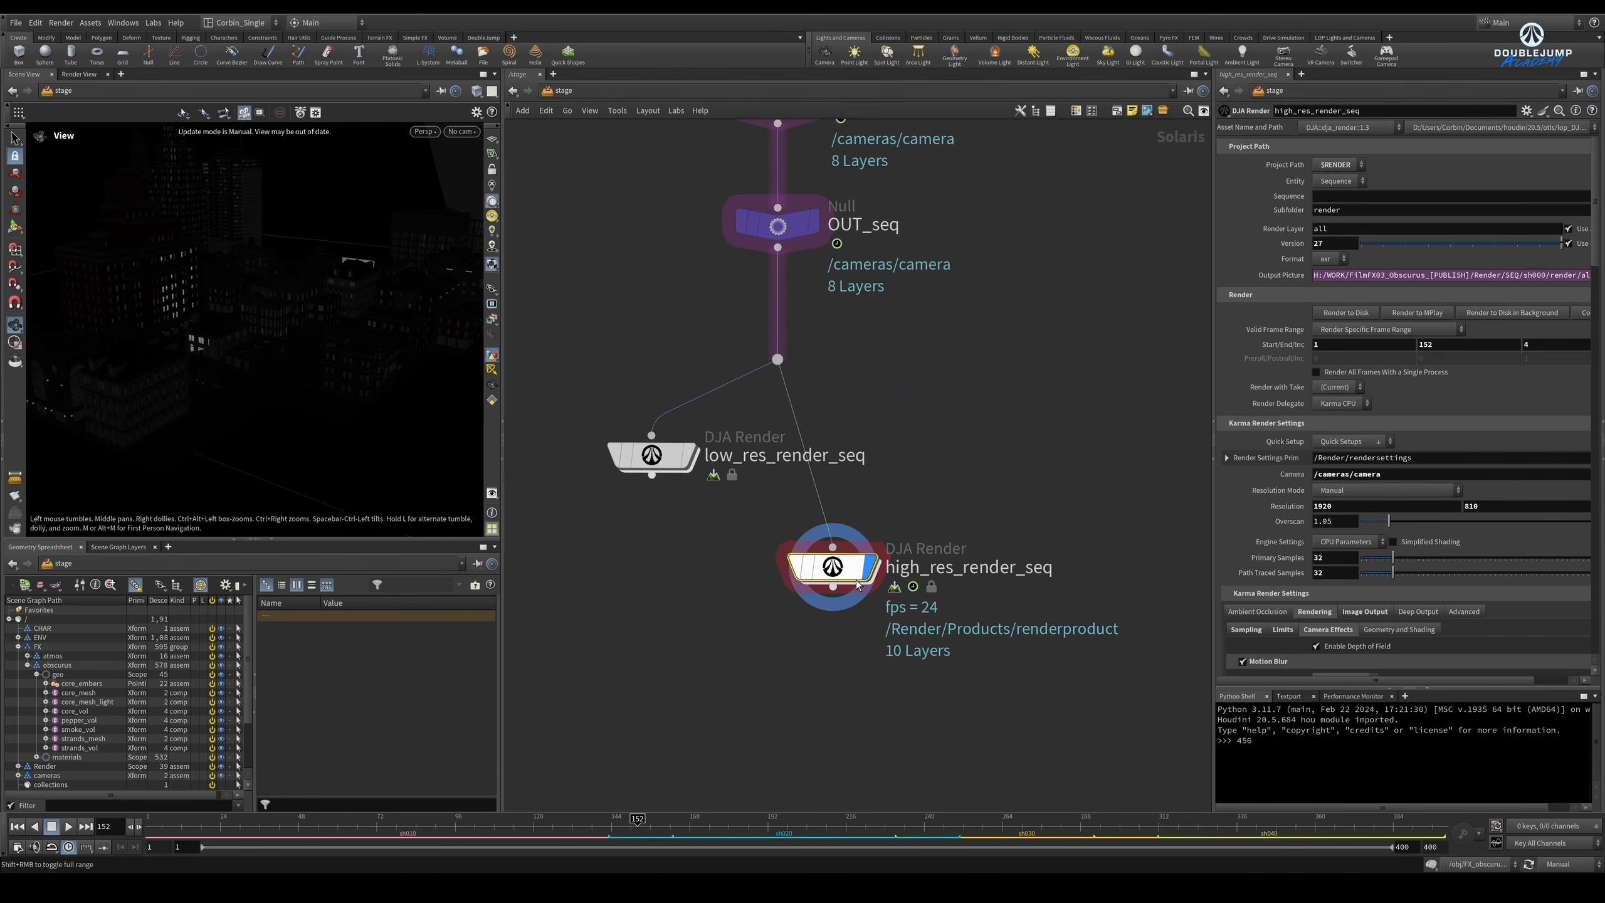
double_click(840, 570)
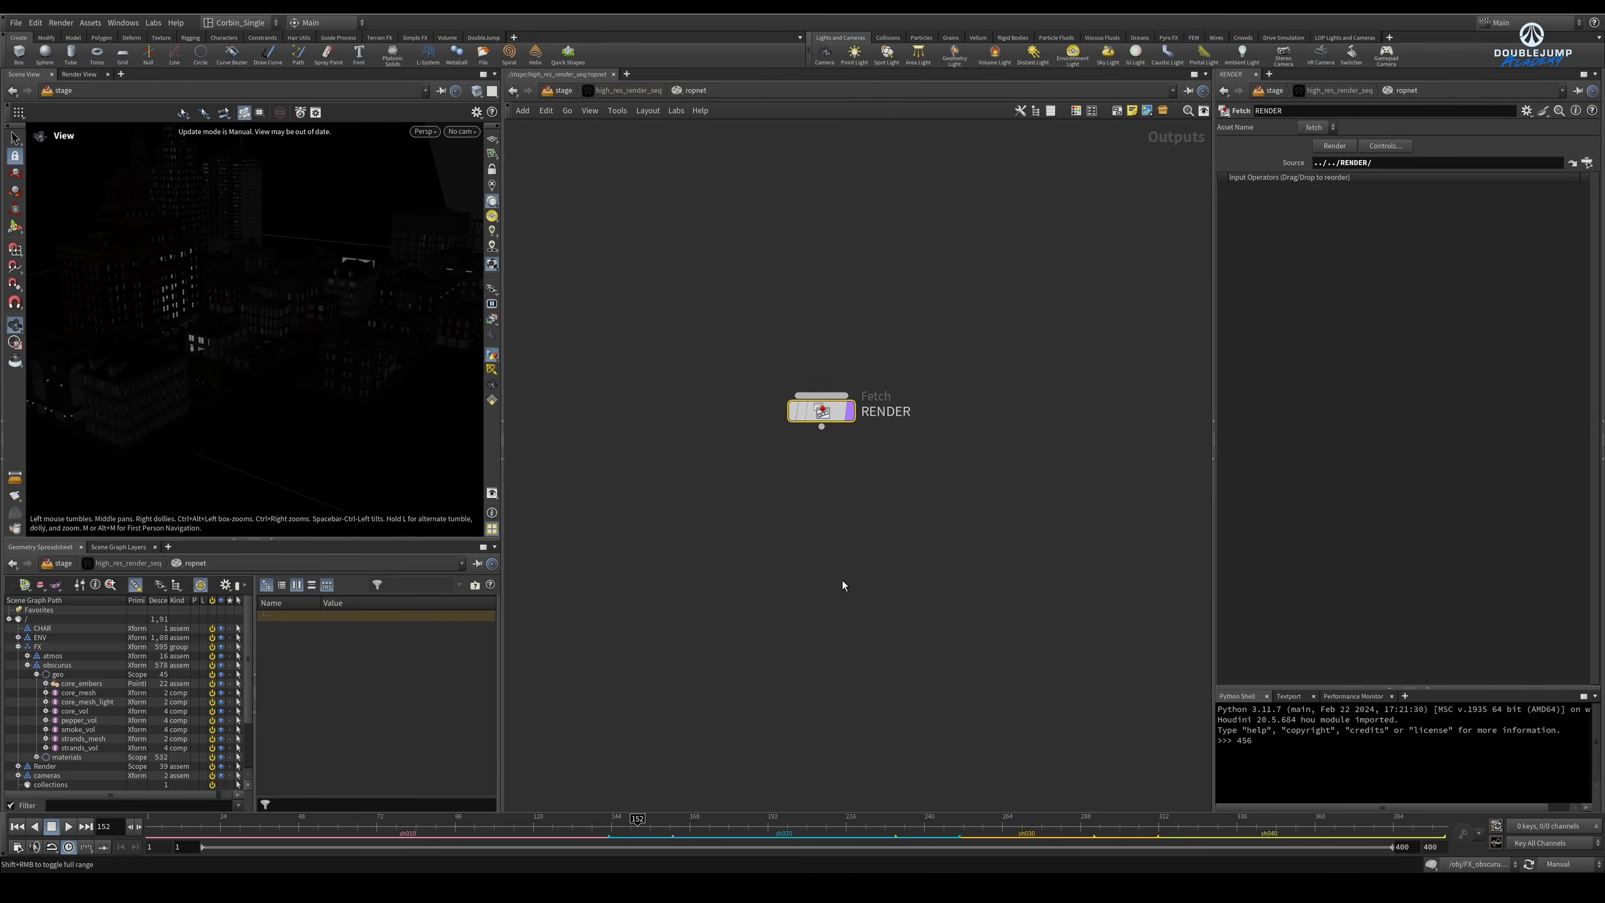
Step: Examine the nodes inside high_res_render_seq and re-enter its ropnet containing the RENDER fetch node
left_click(635, 91)
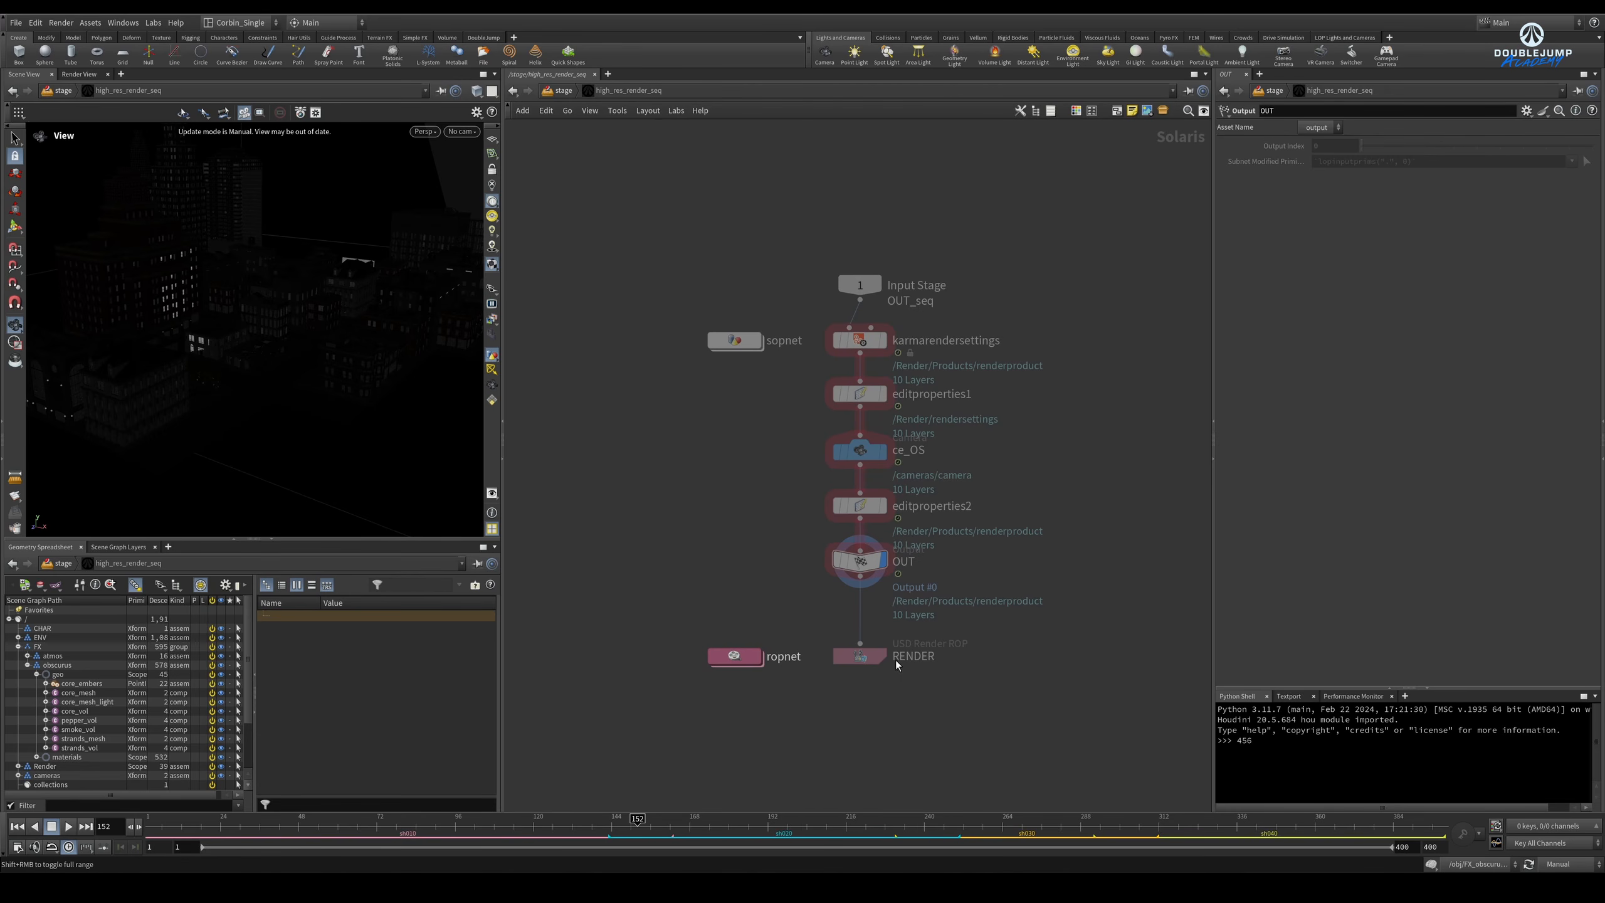
left_click_drag(956, 619, 828, 715)
left_click(747, 657)
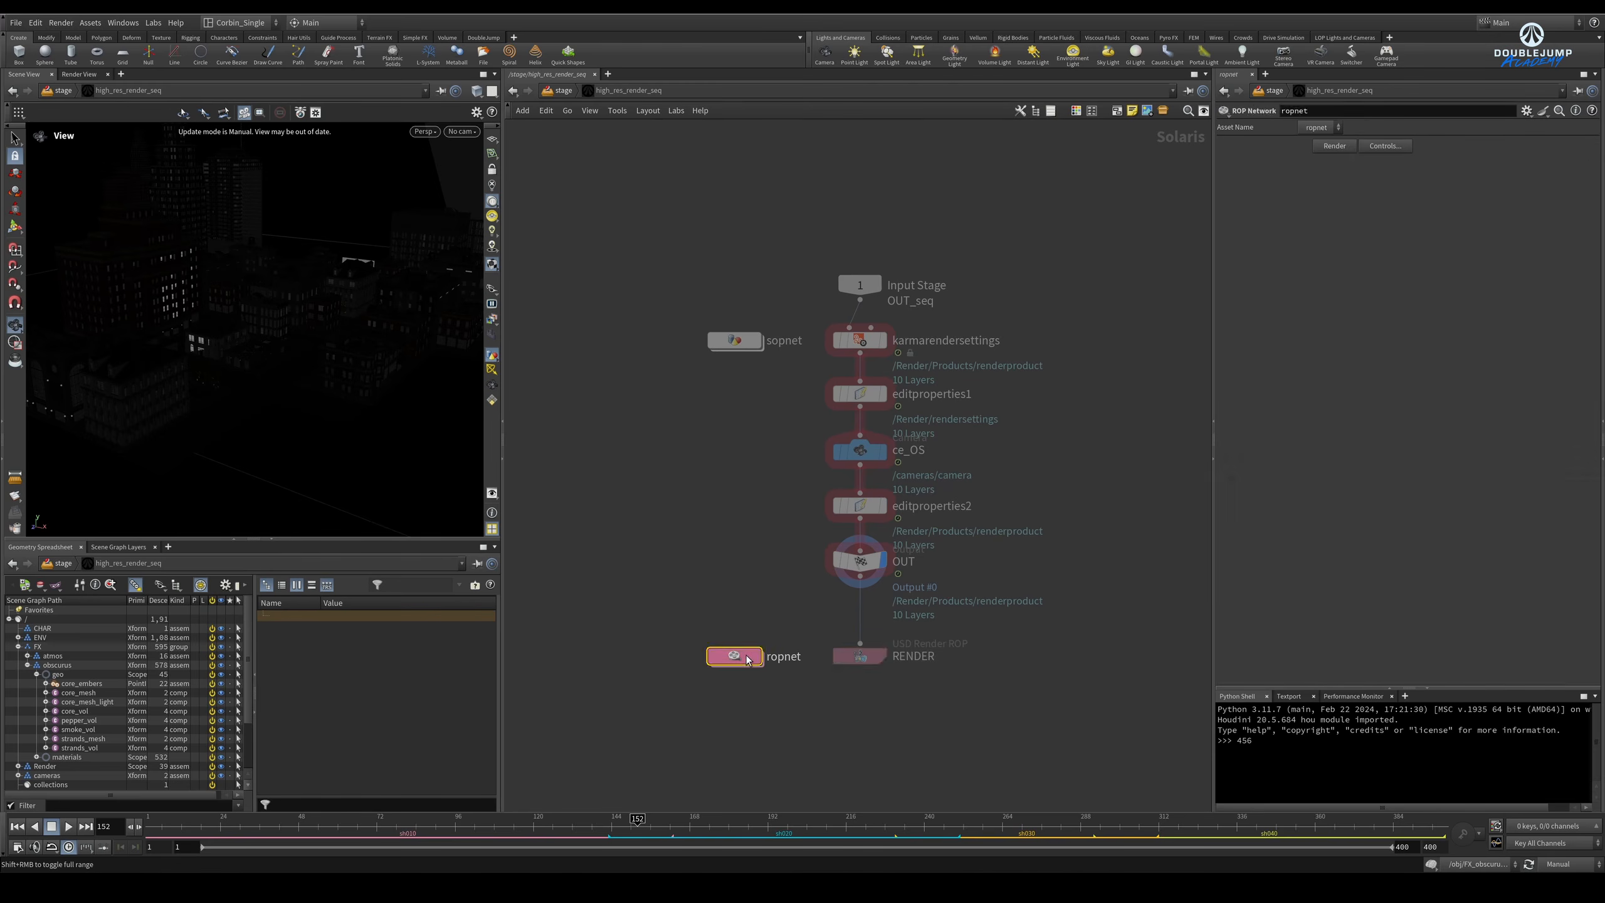
double_click(747, 657)
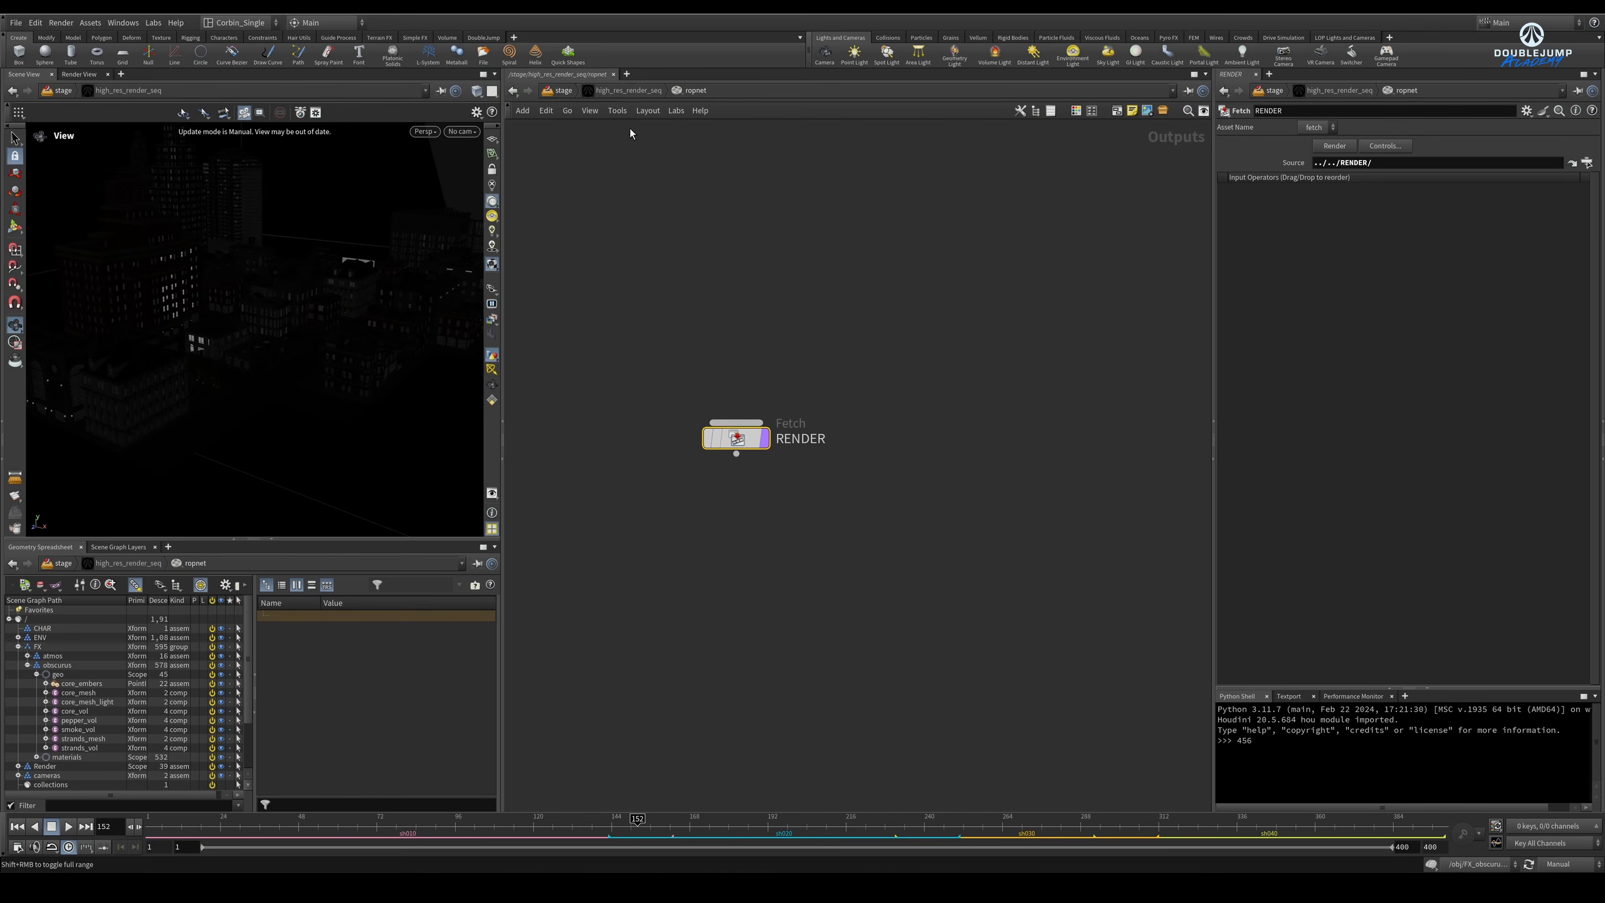
key("u")
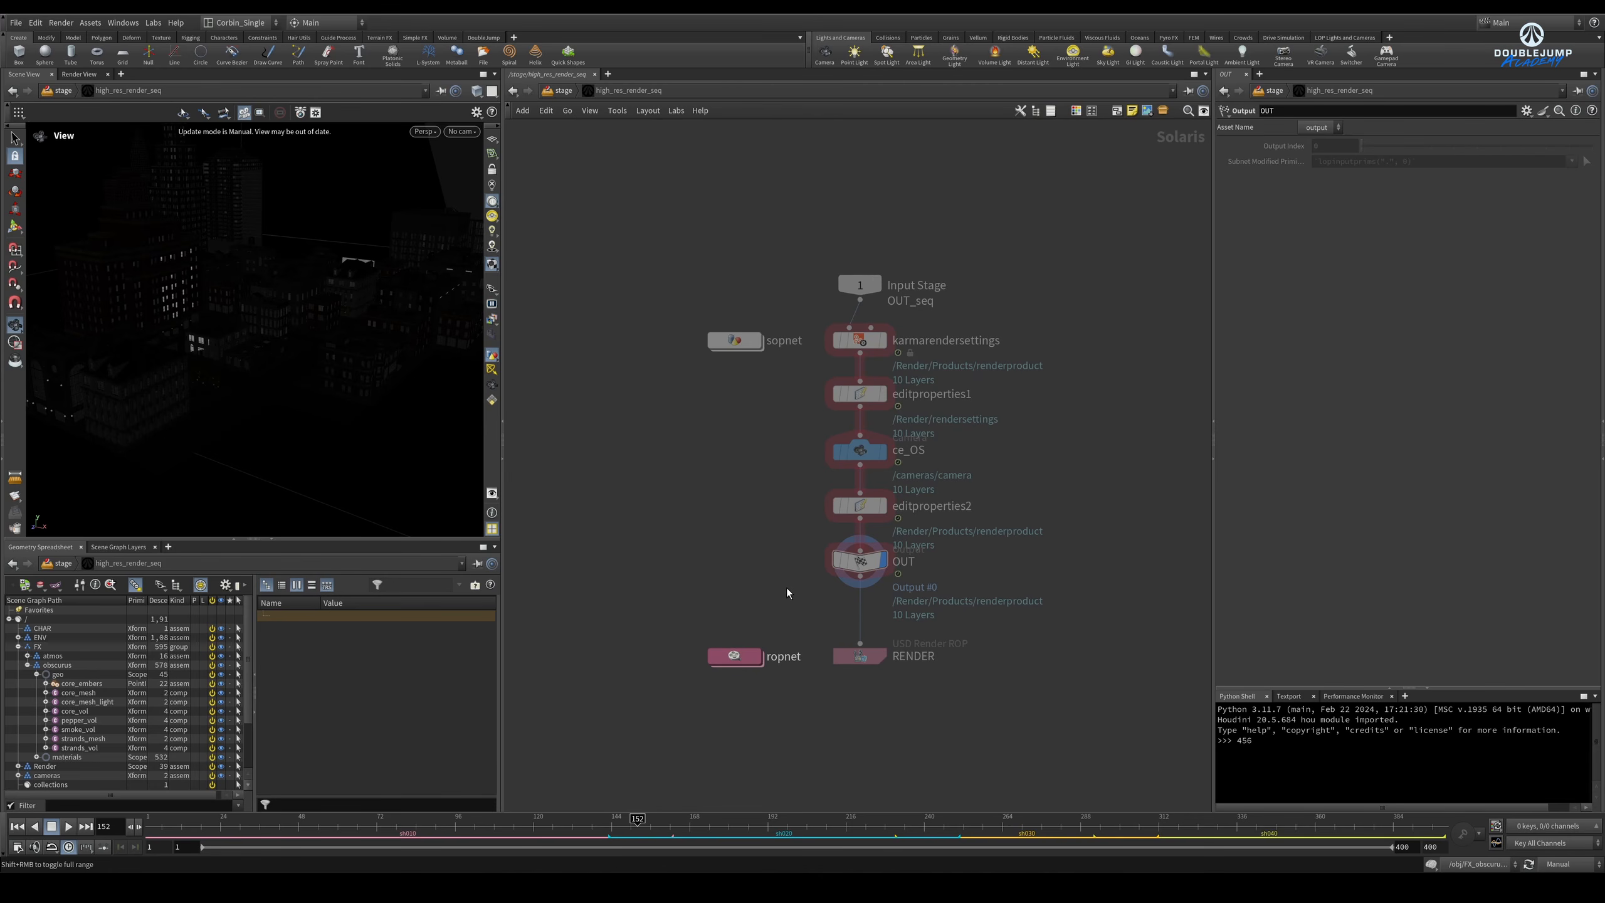
double_click(733, 656)
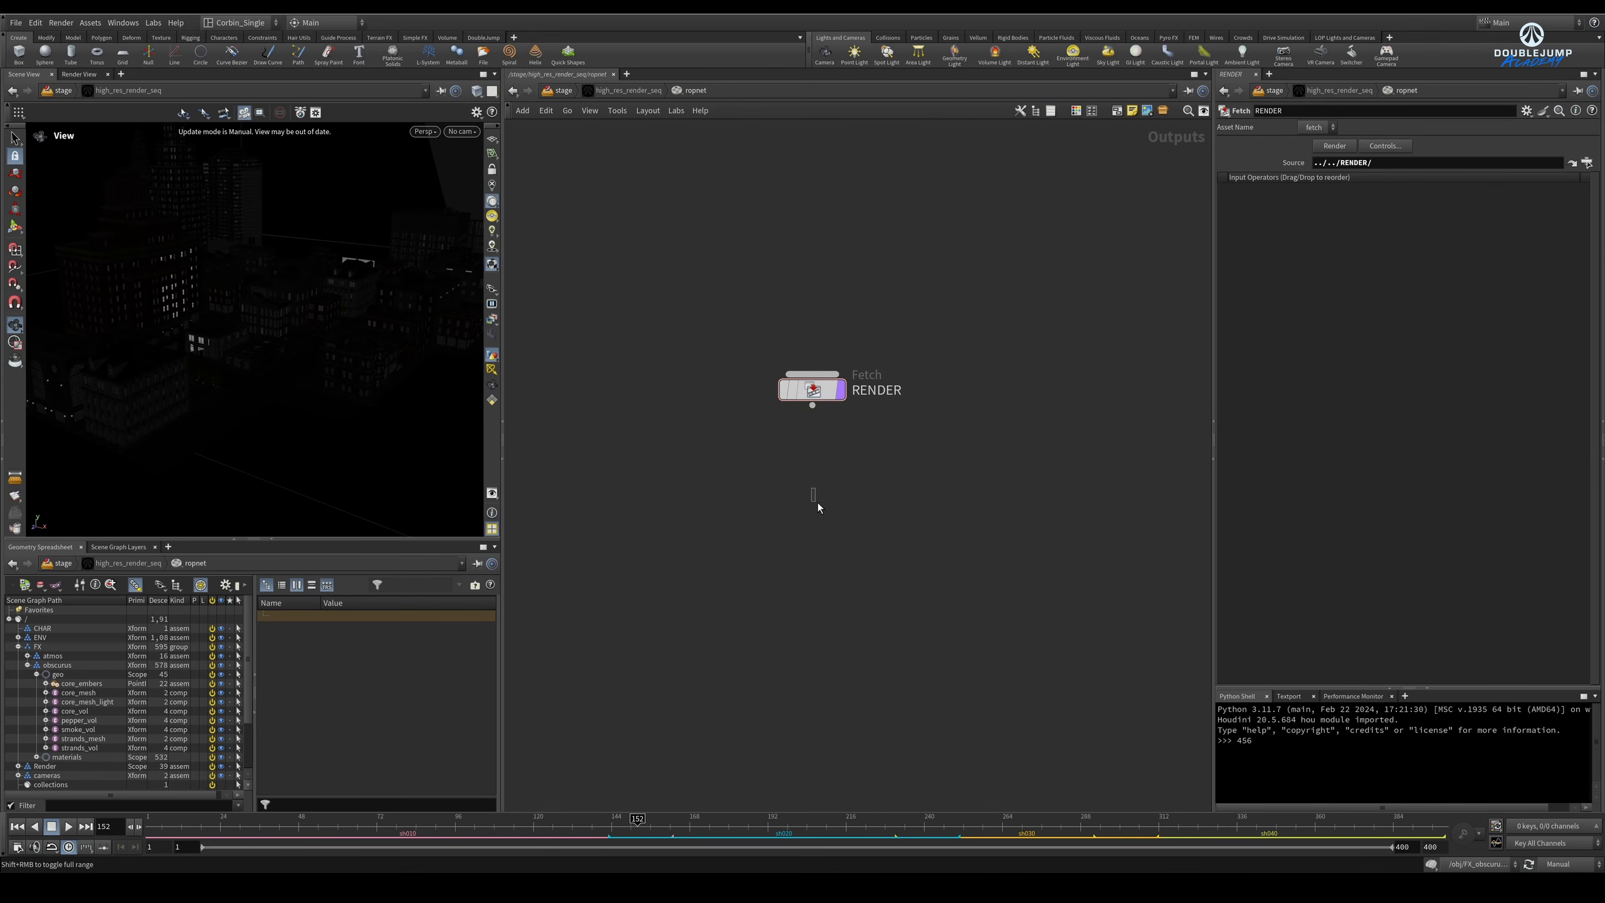
Step: Add a Drop and Render node below the RENDER fetch node and connect RENDER to its input
key("Tab")
type("drop")
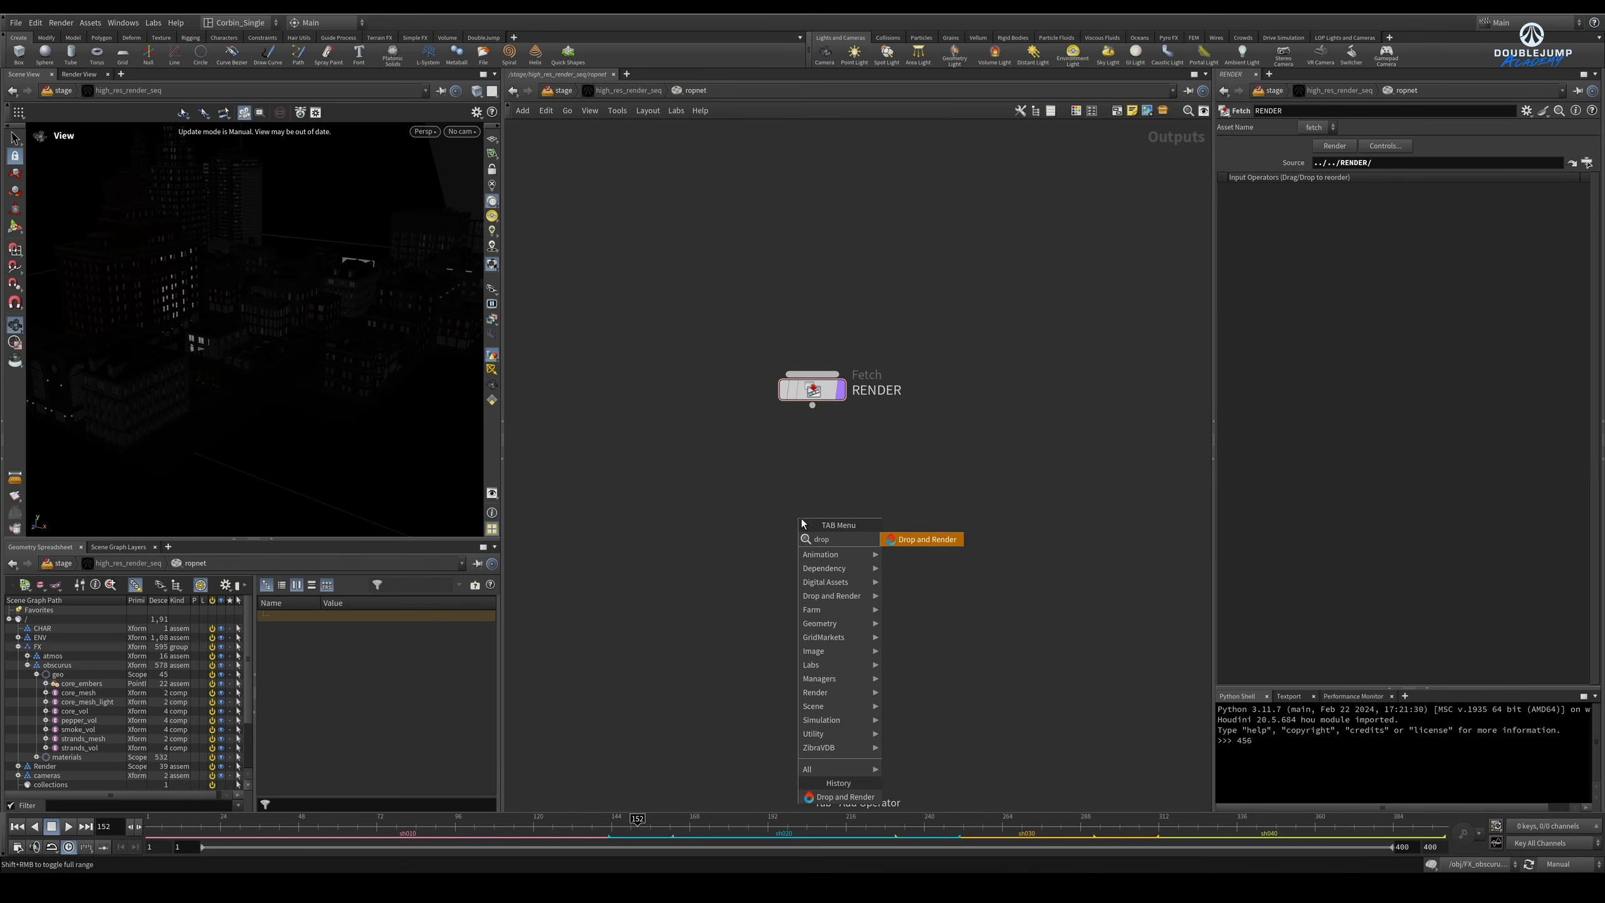
key("Return")
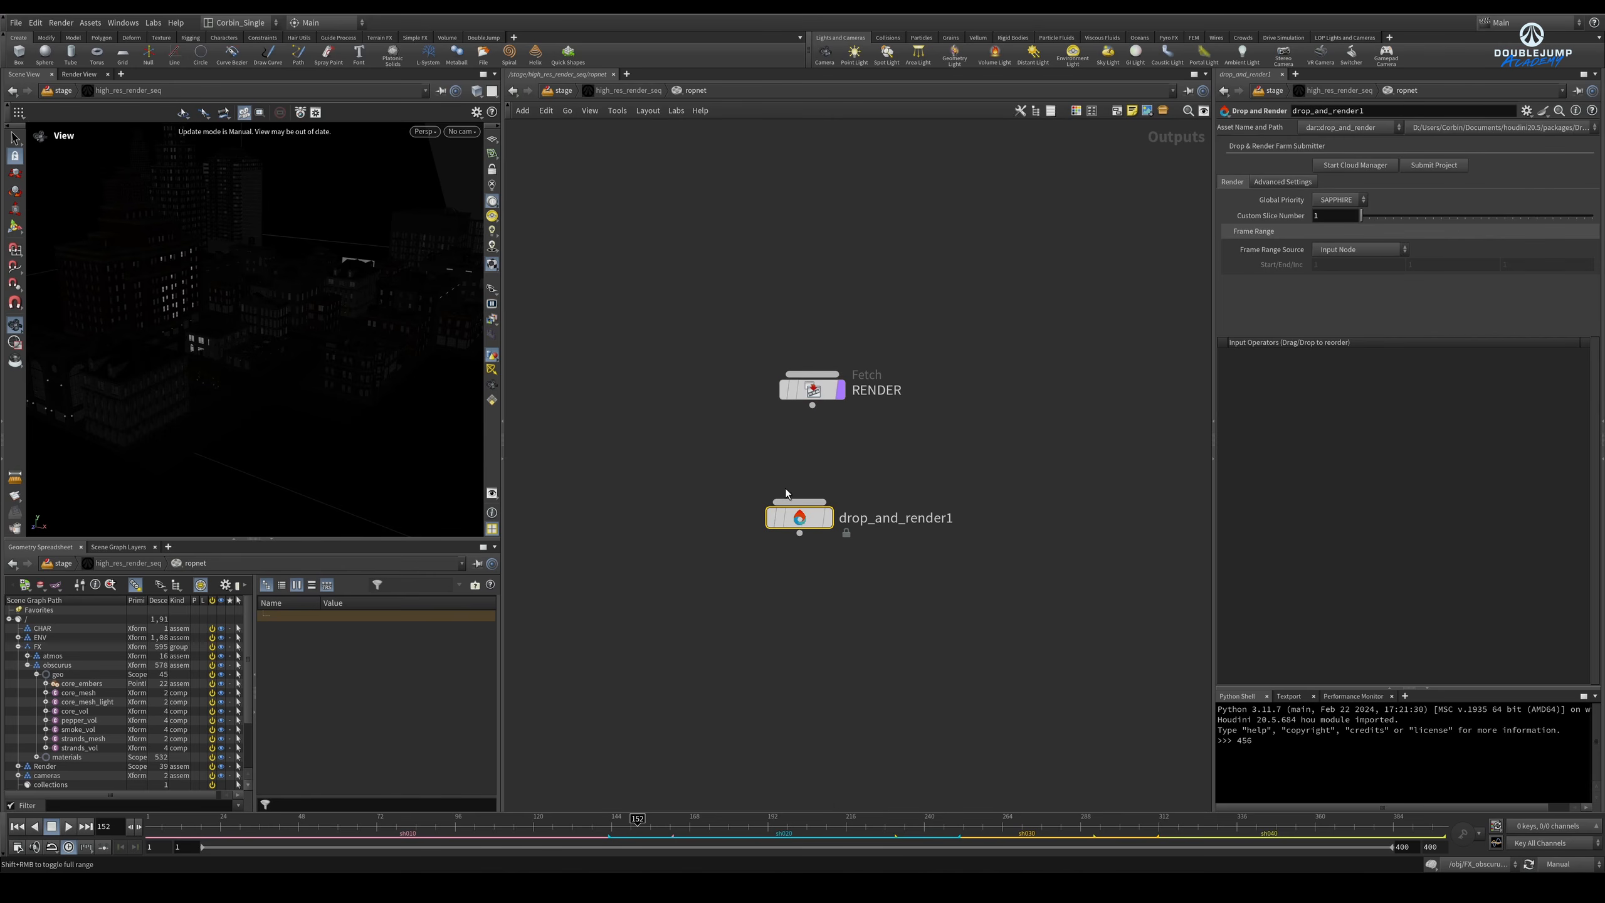
left_click_drag(812, 516, 821, 490)
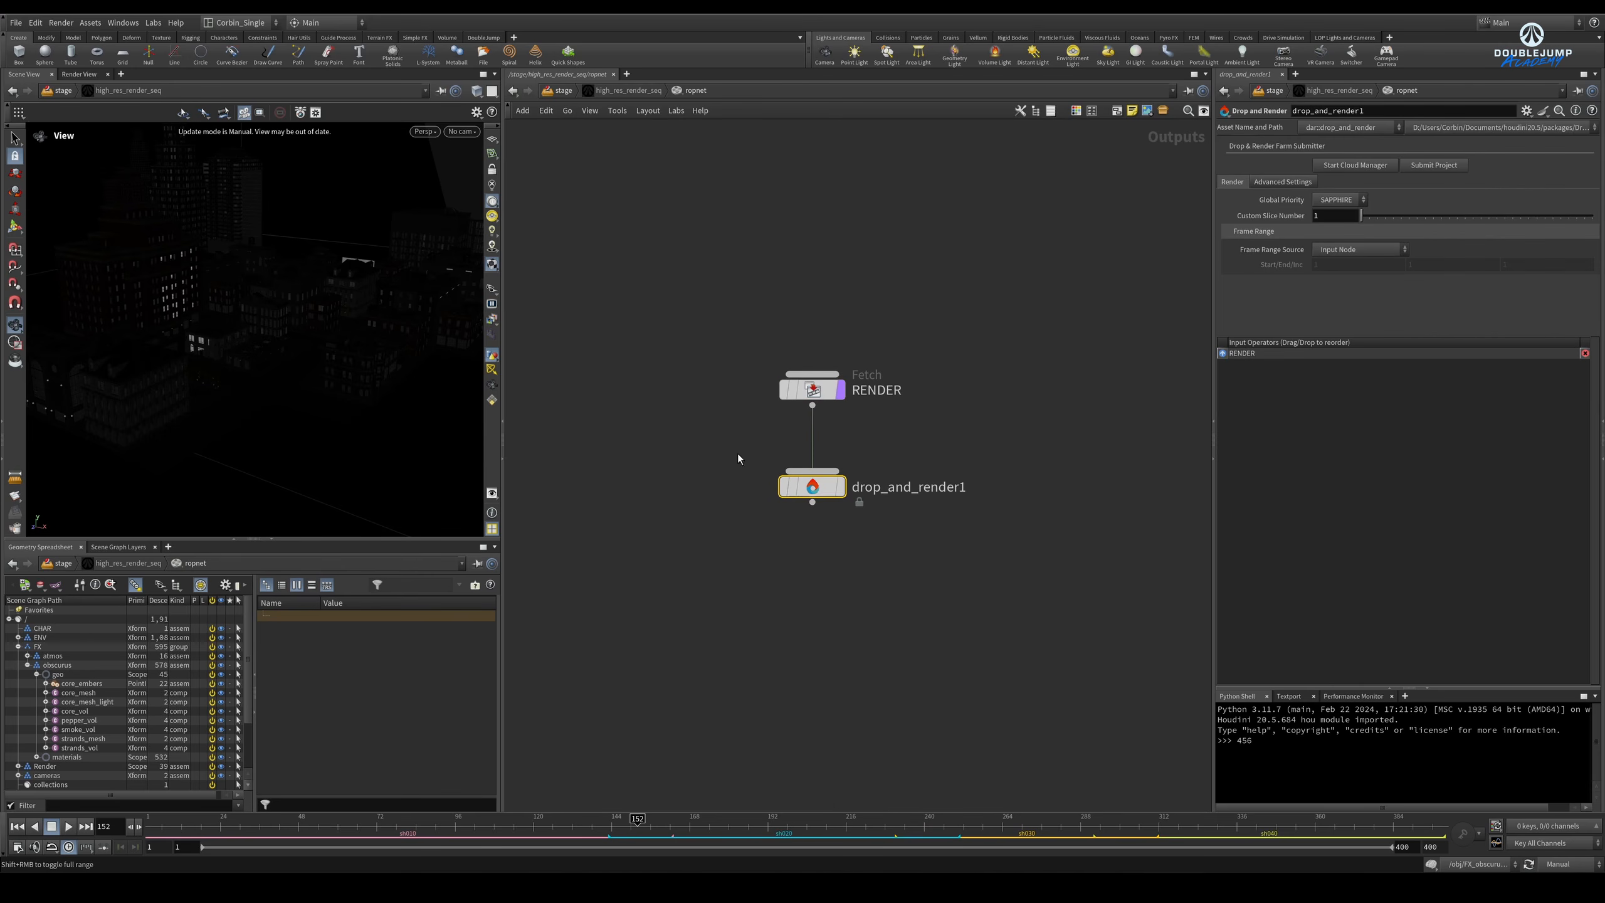
left_click_drag(710, 453, 905, 522)
Step: Review the Drop and Render node's global priority options, keeping SAPPHIRE selected
left_click(1329, 200)
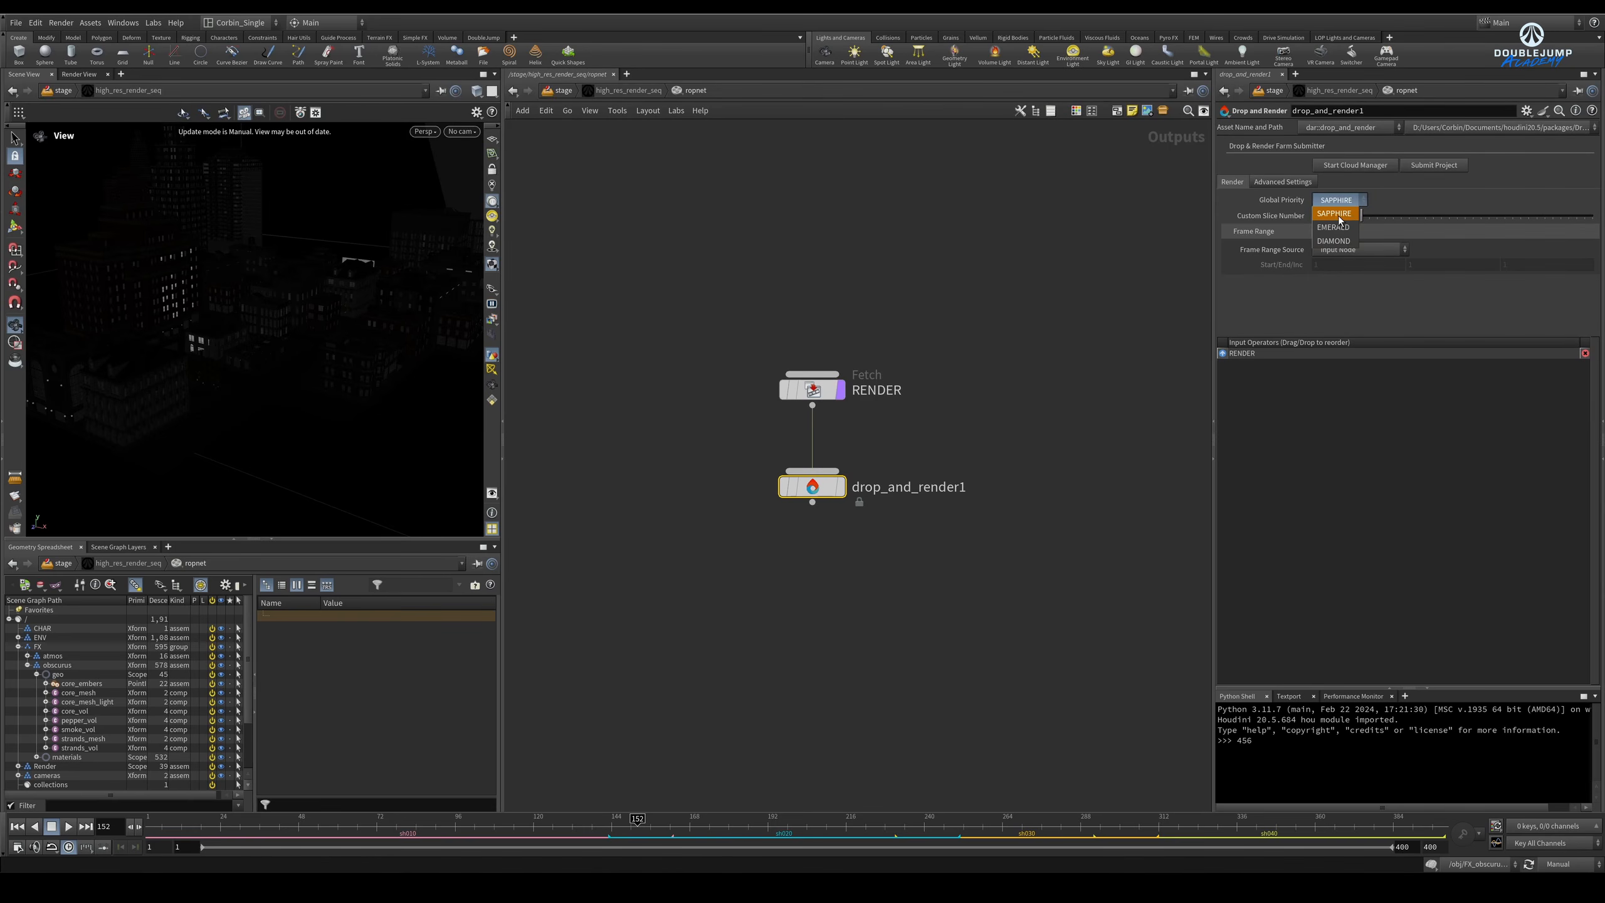
left_click(1334, 214)
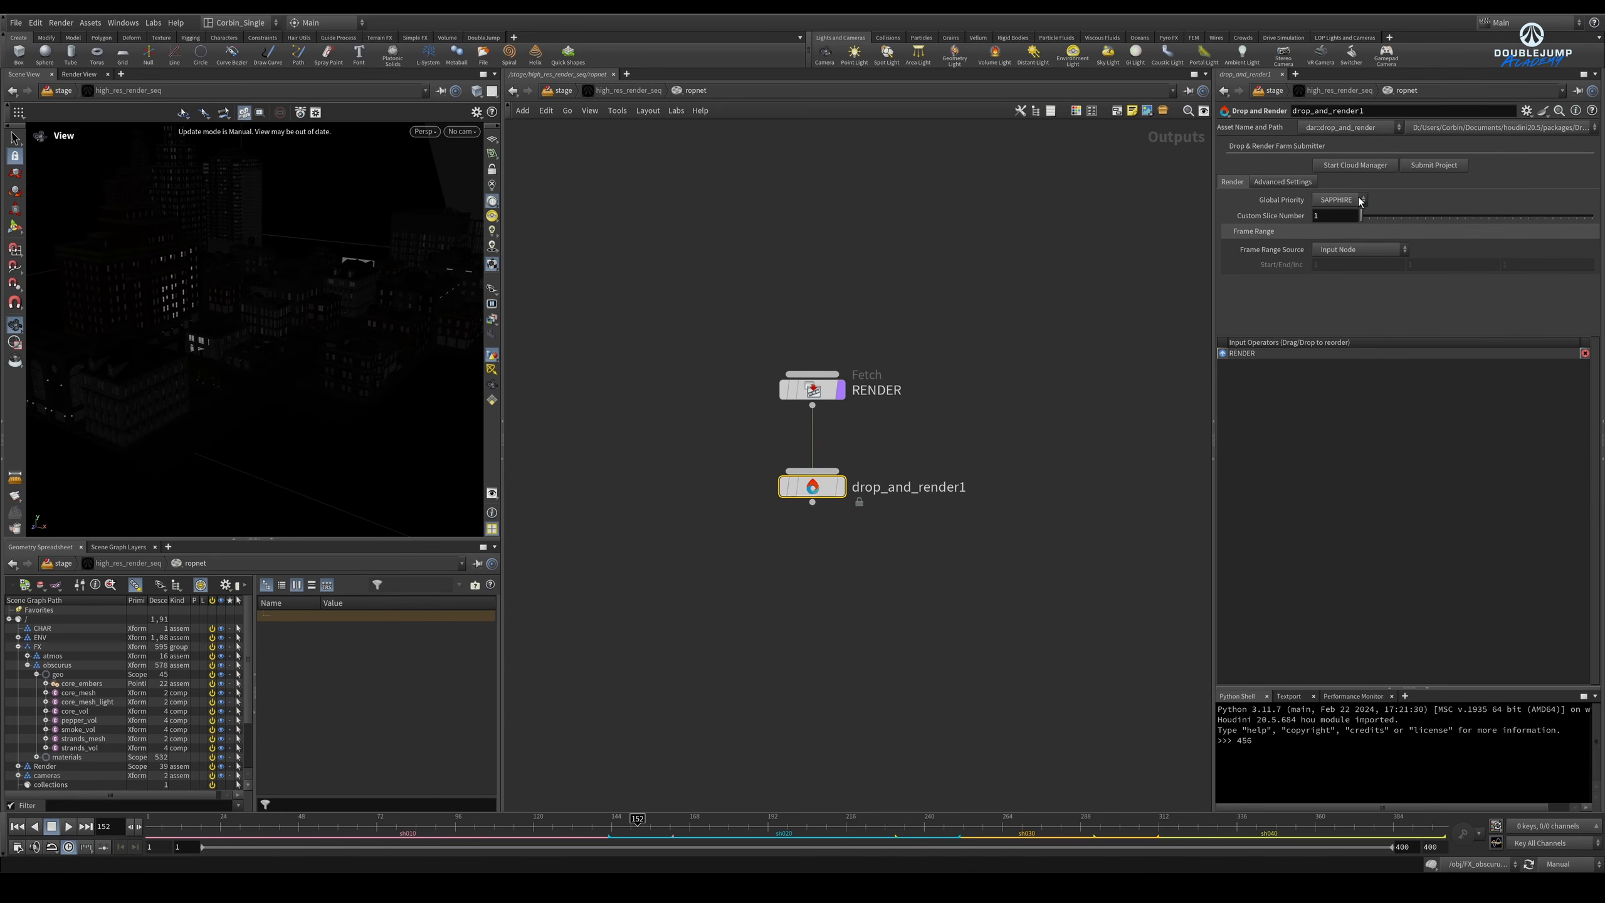
left_click(1357, 197)
left_click(1375, 206)
Step: Switch the frame range source to Overwrite Frame Range and set both the start and end frame to 154
left_click(1346, 250)
left_click(1350, 277)
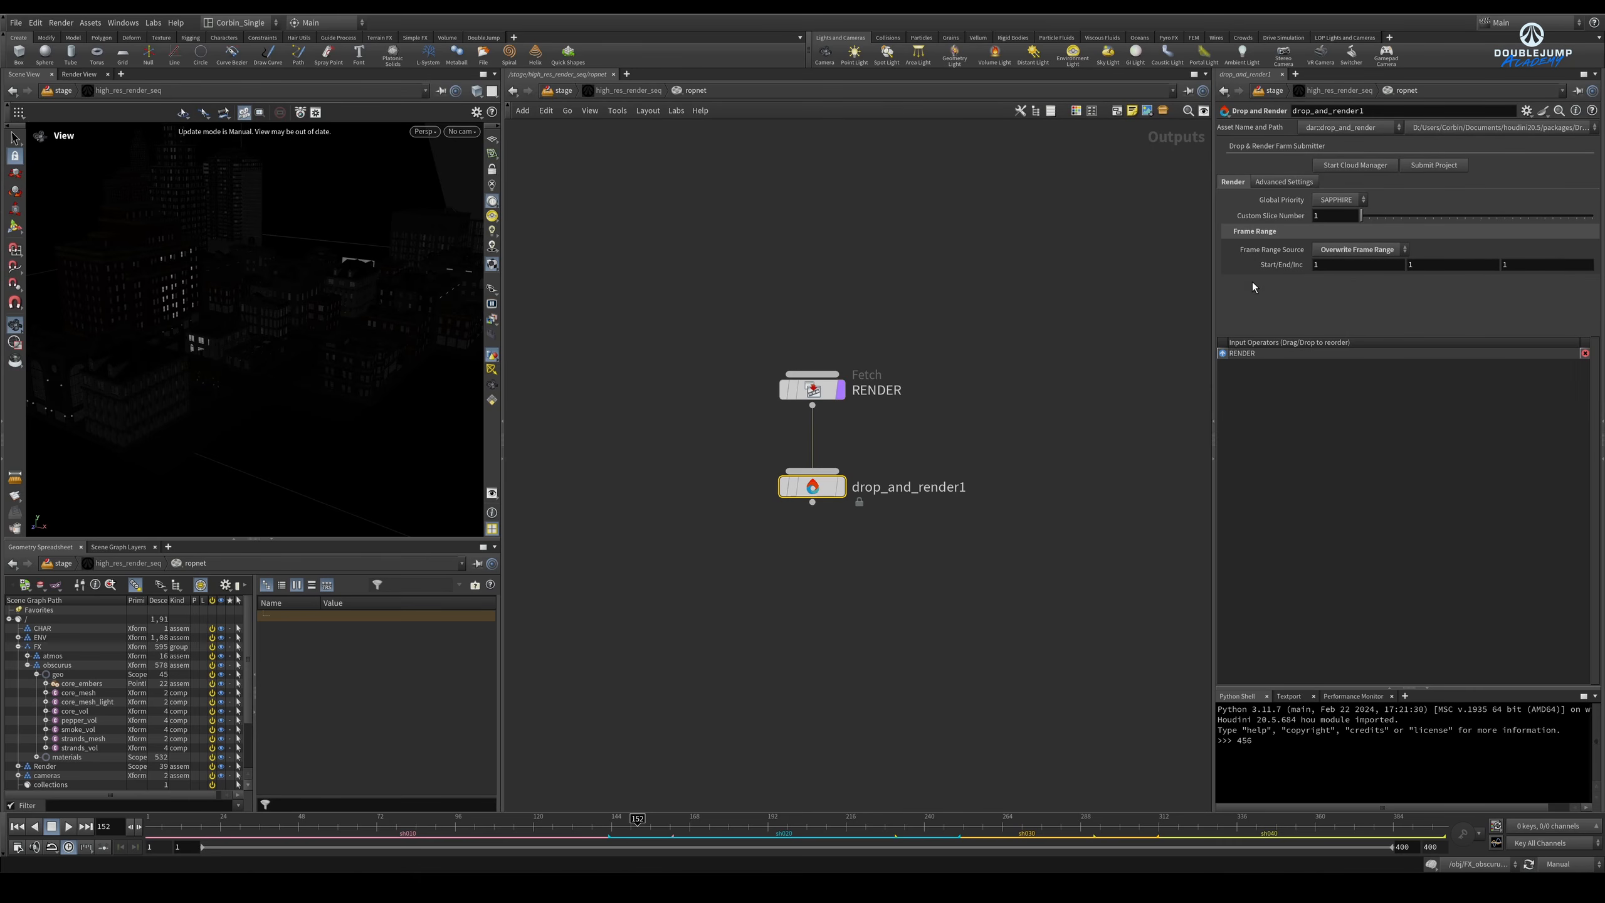
left_click(1339, 265)
type("54")
key("Tab")
type("154")
key("Return")
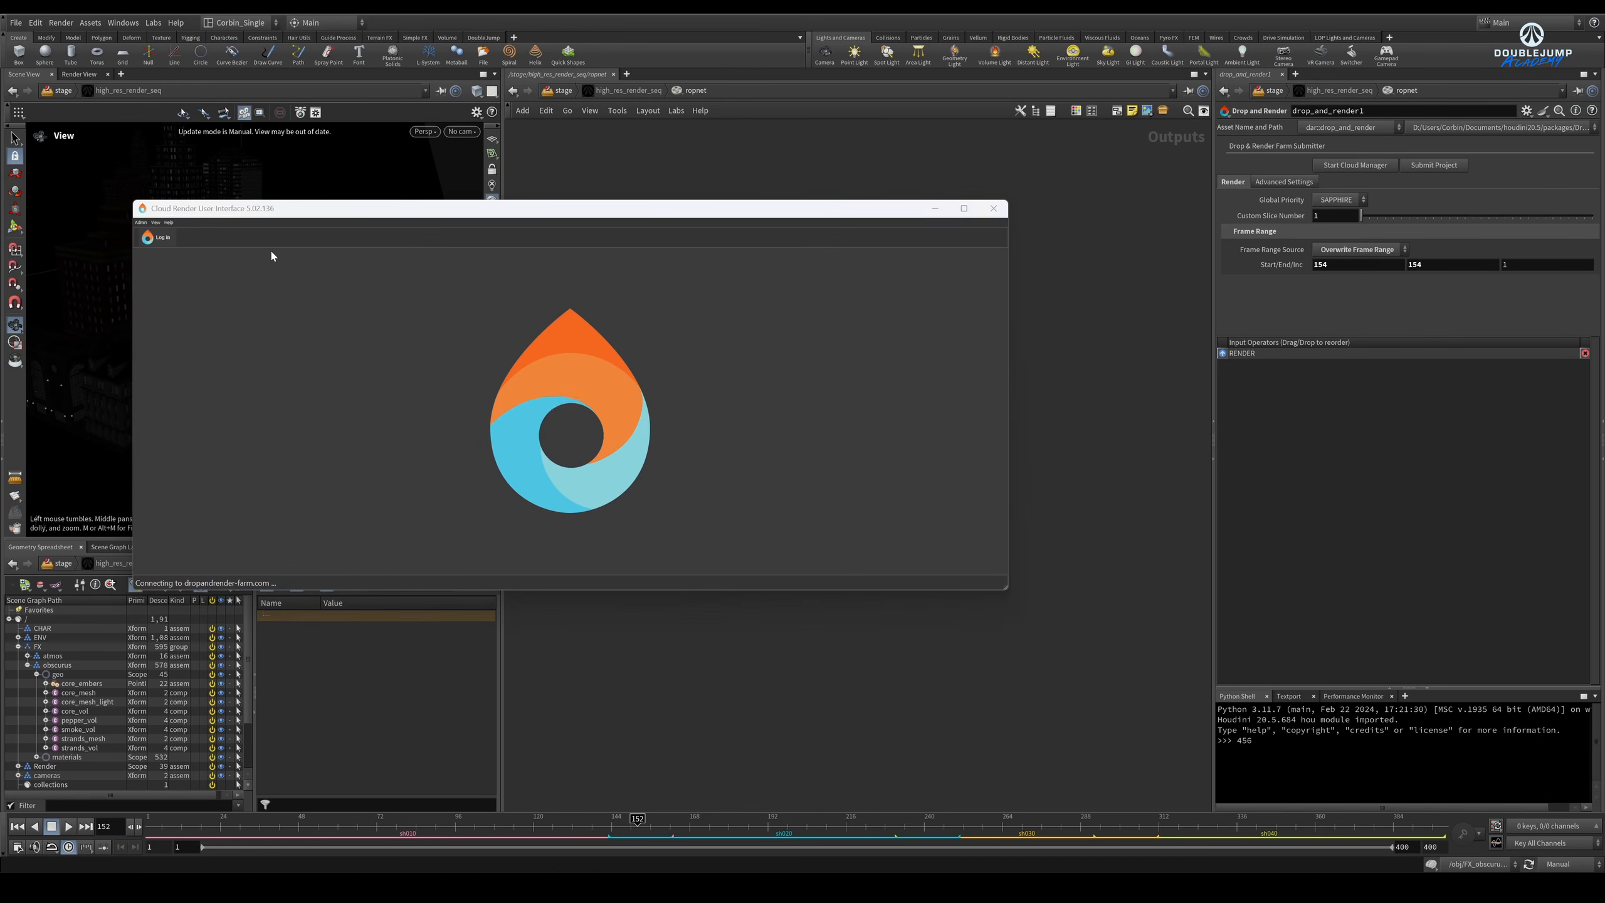
Step: Connect the cloud manager to the Drop and Render farm and look through its queue, transfers and archives
left_click(635, 421)
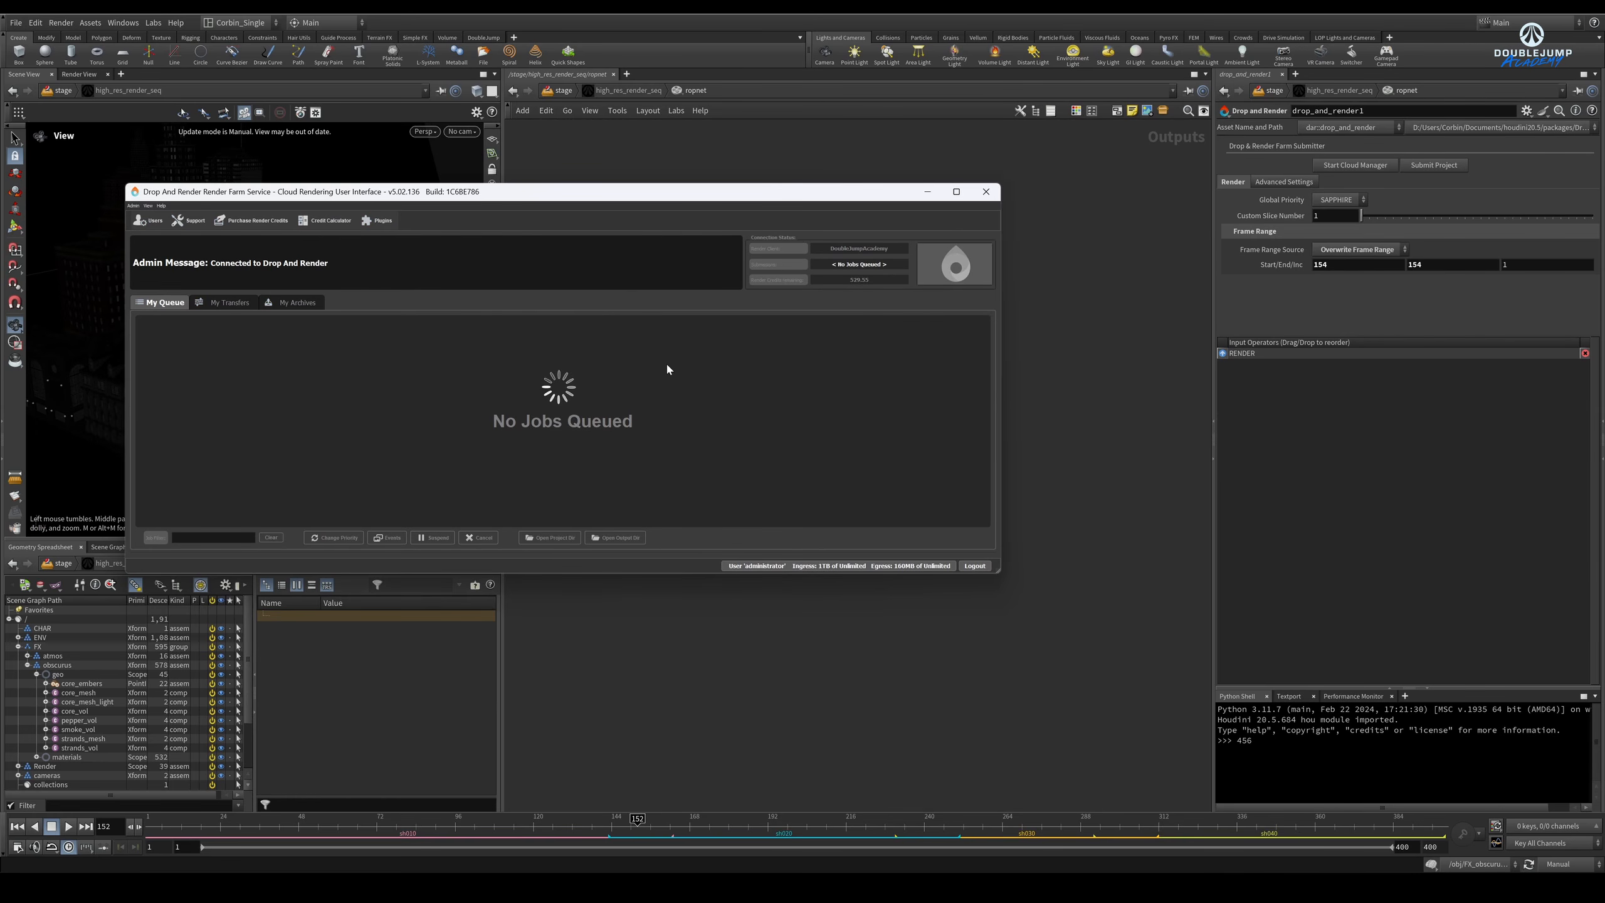
left_click(700, 461)
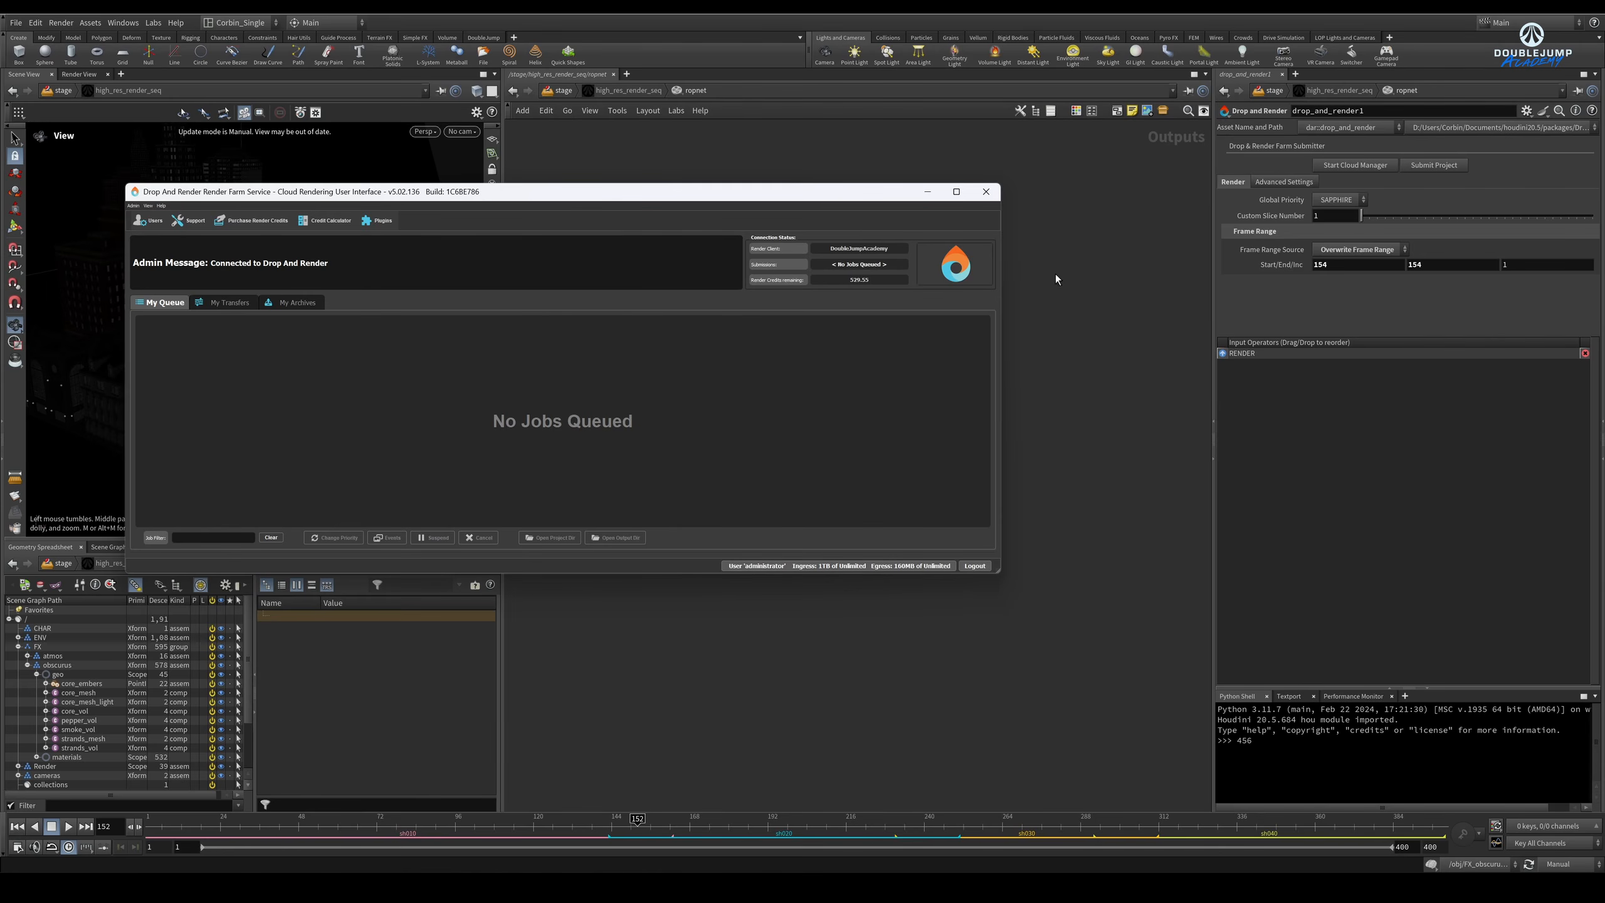
left_click_drag(536, 195, 584, 131)
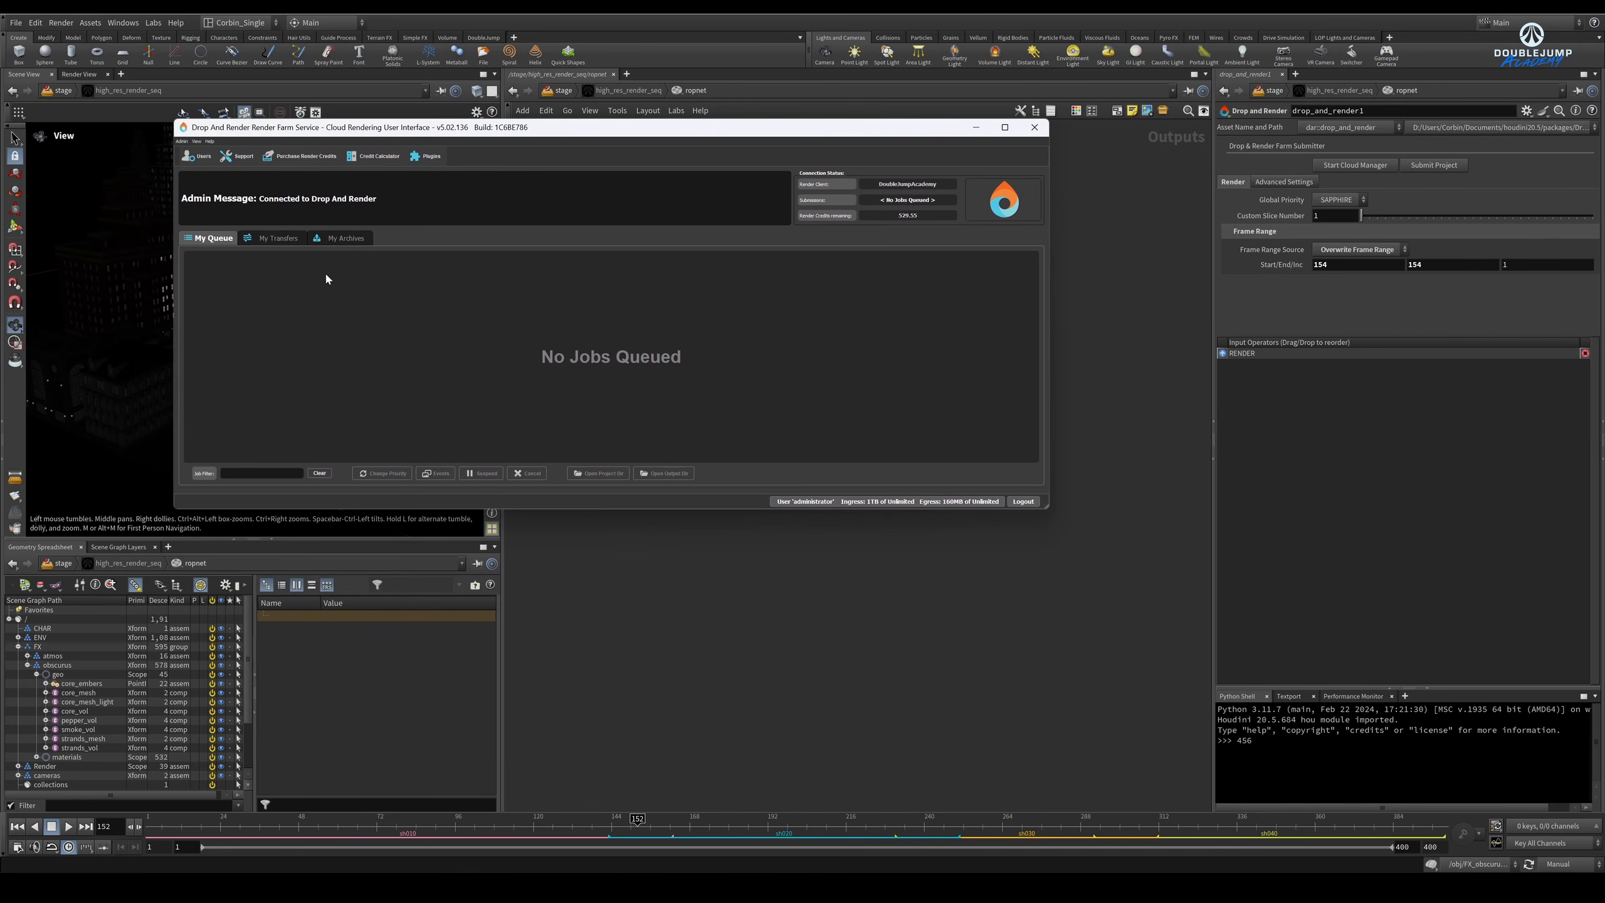
left_click(273, 238)
left_click(345, 238)
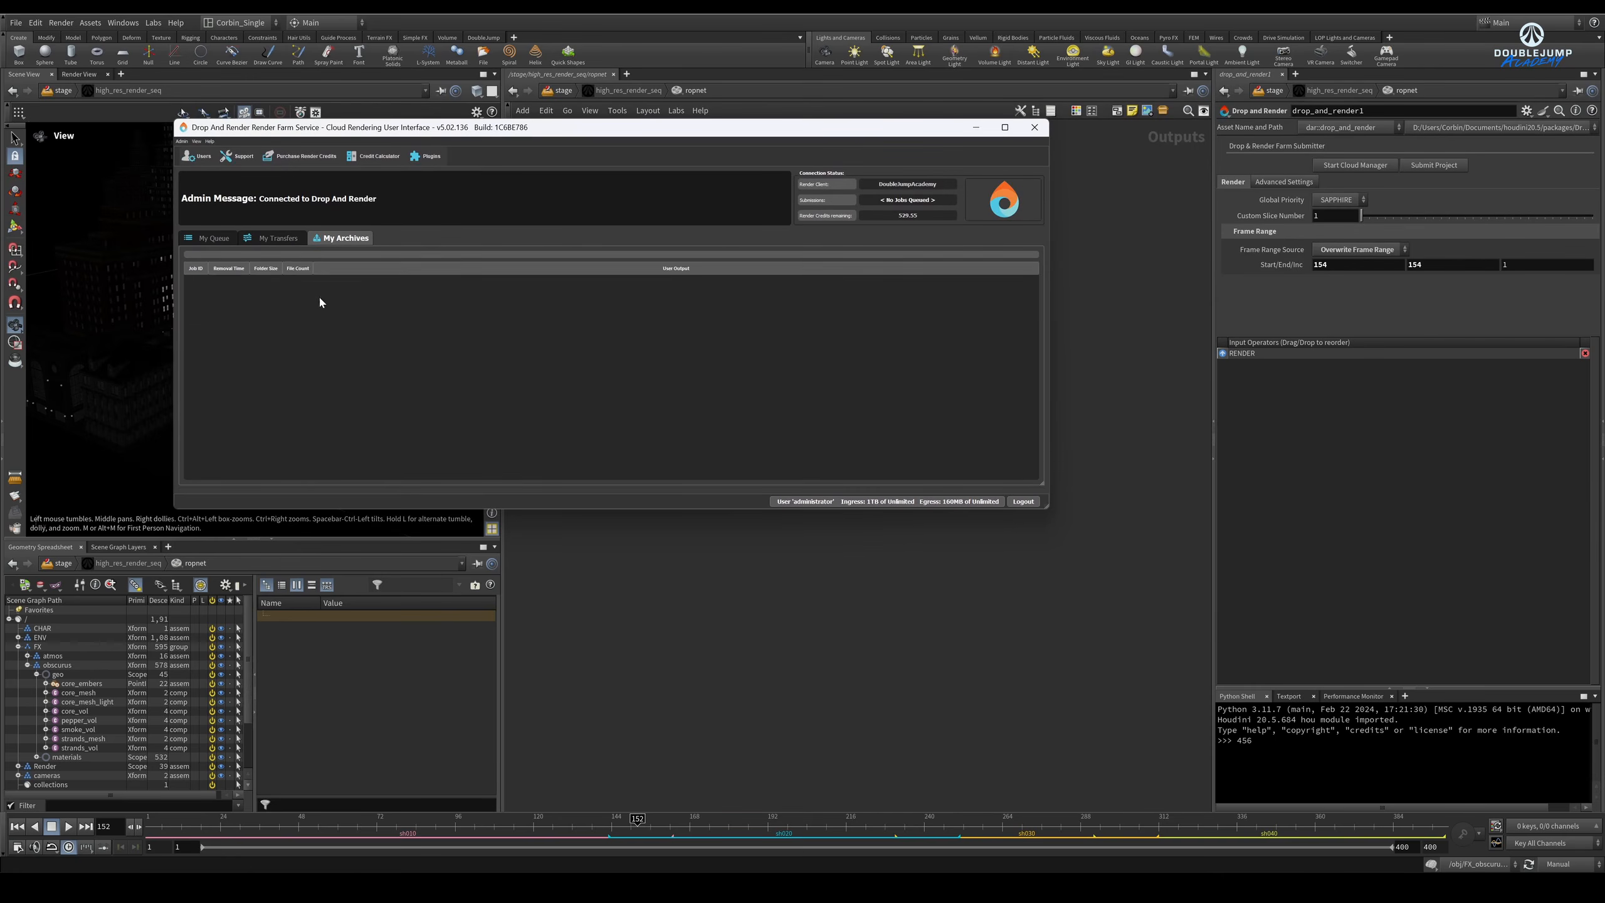
left_click(214, 238)
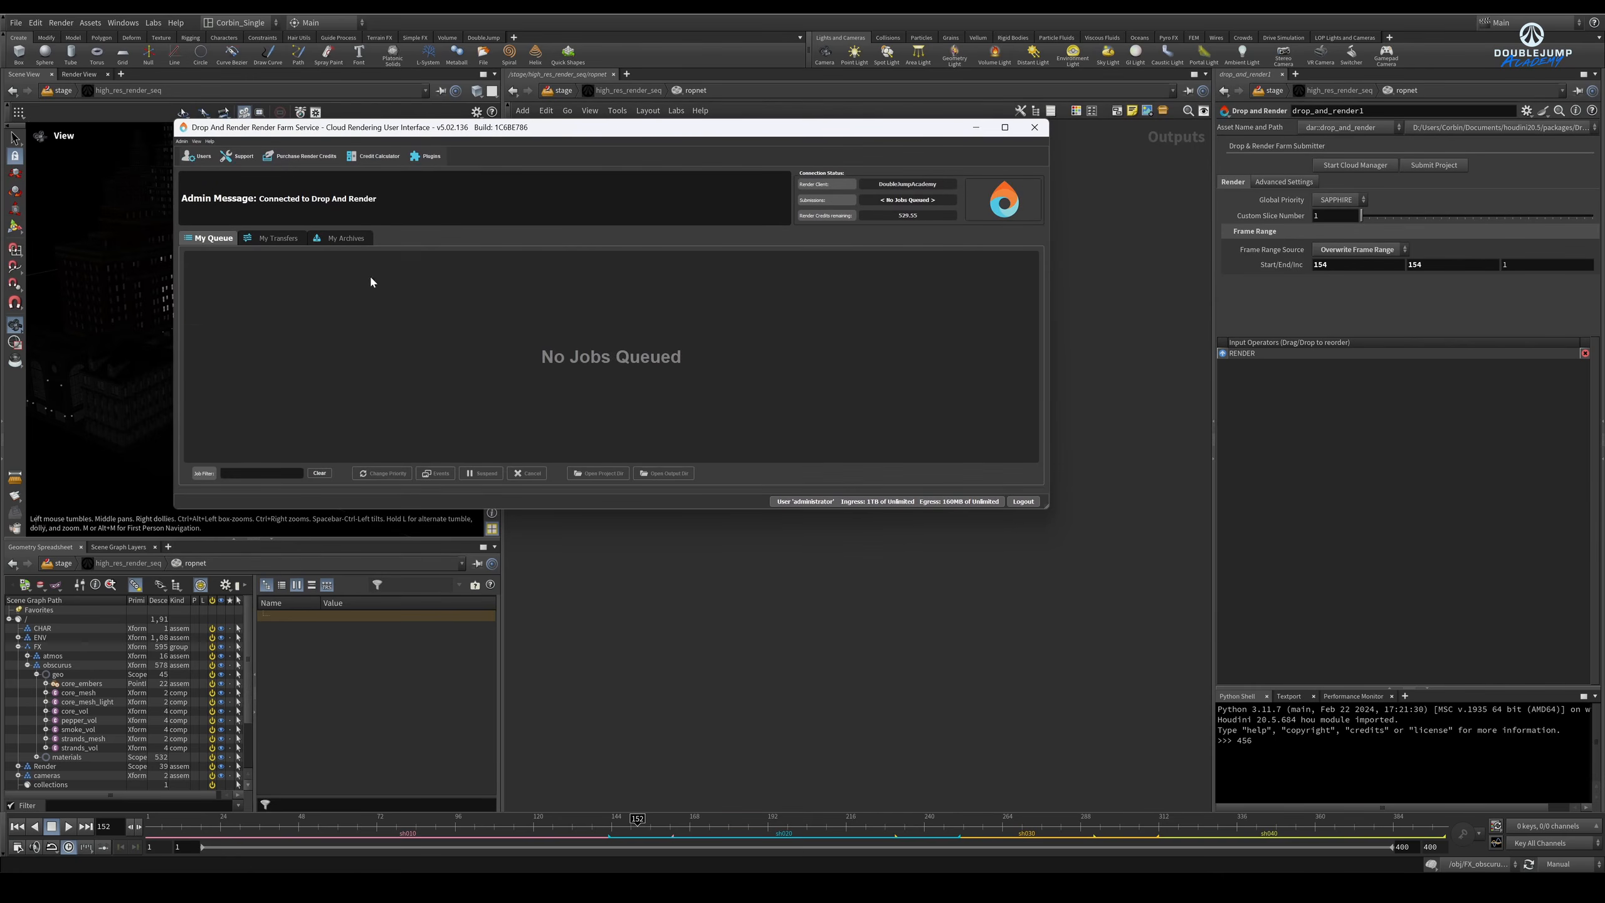
left_click(1124, 349)
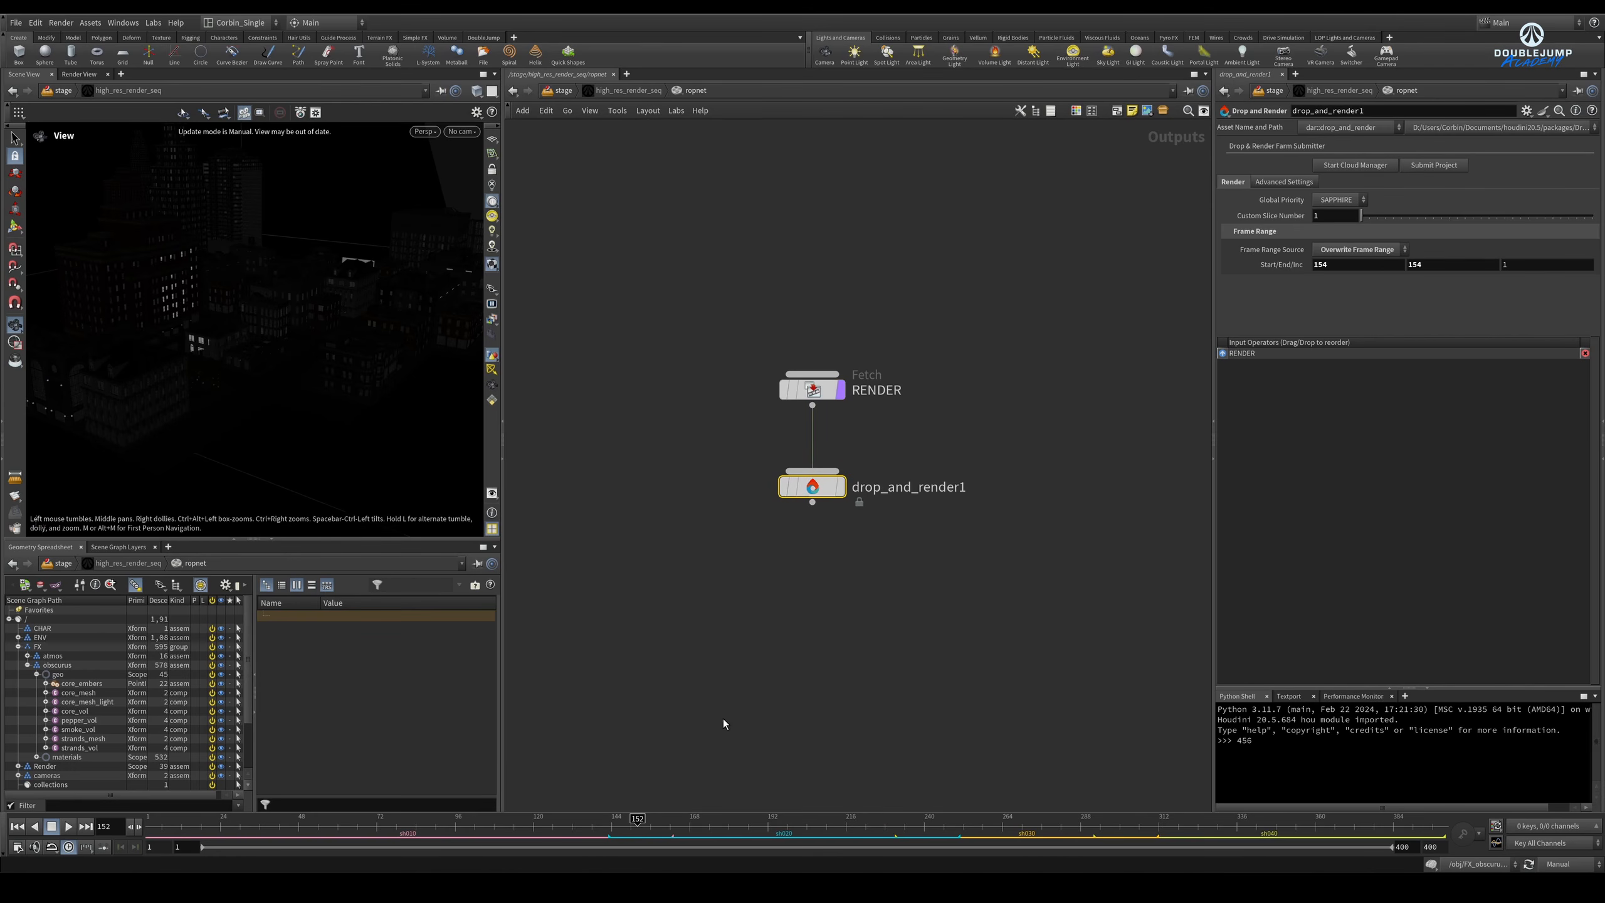
Step: Open the Drop and Render project submitter, run a scene check and show the RENDER submission's details
left_click(1434, 165)
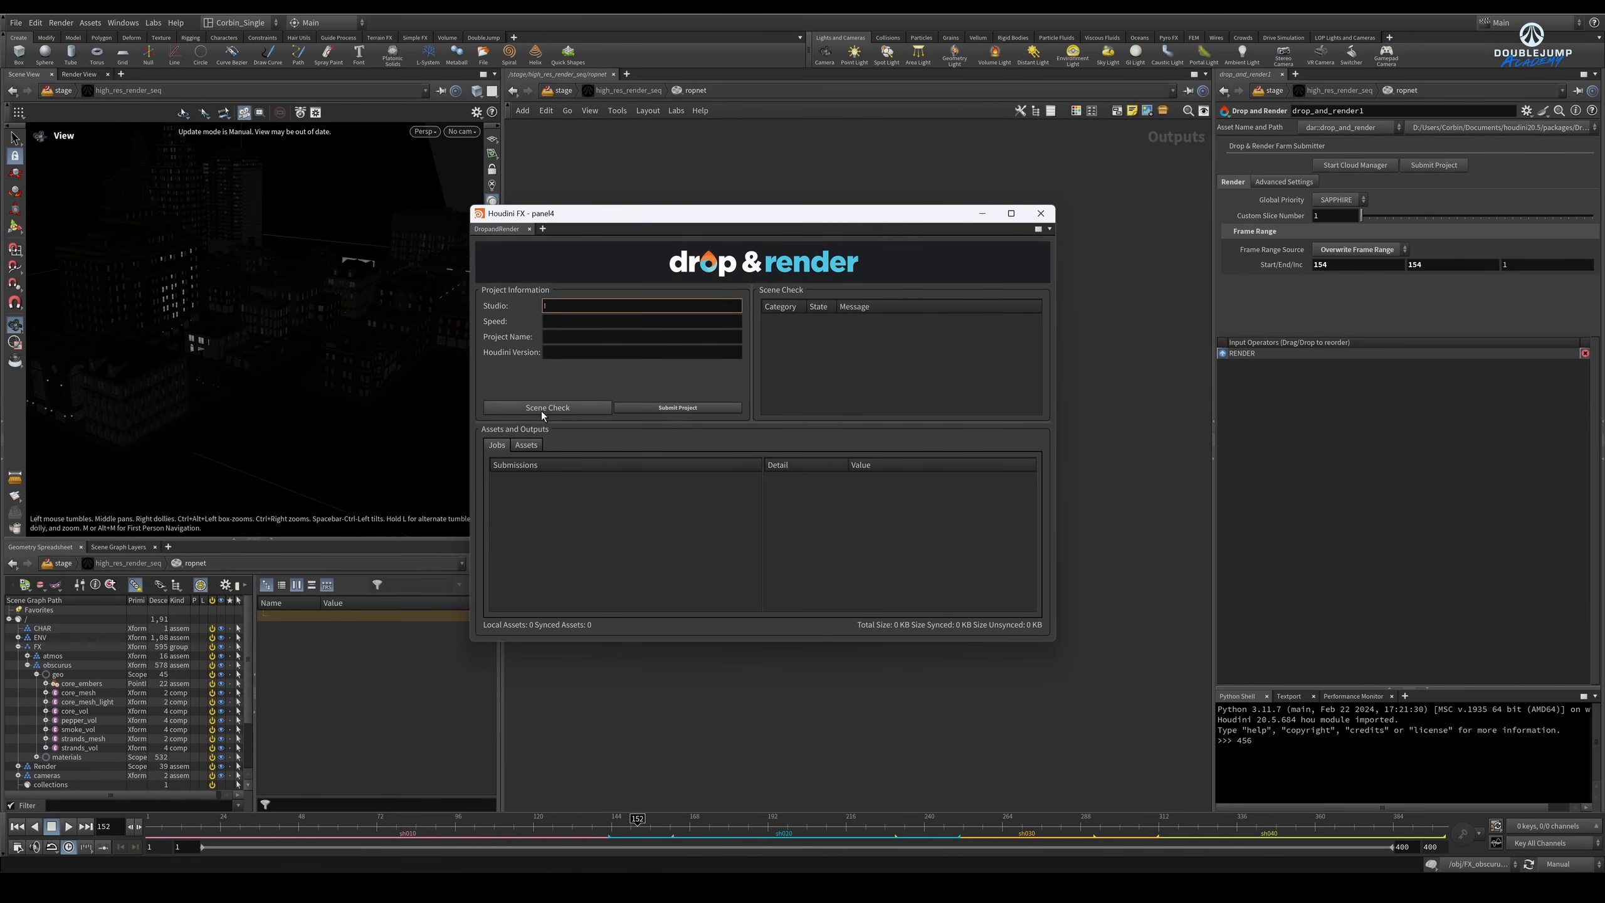
left_click(547, 408)
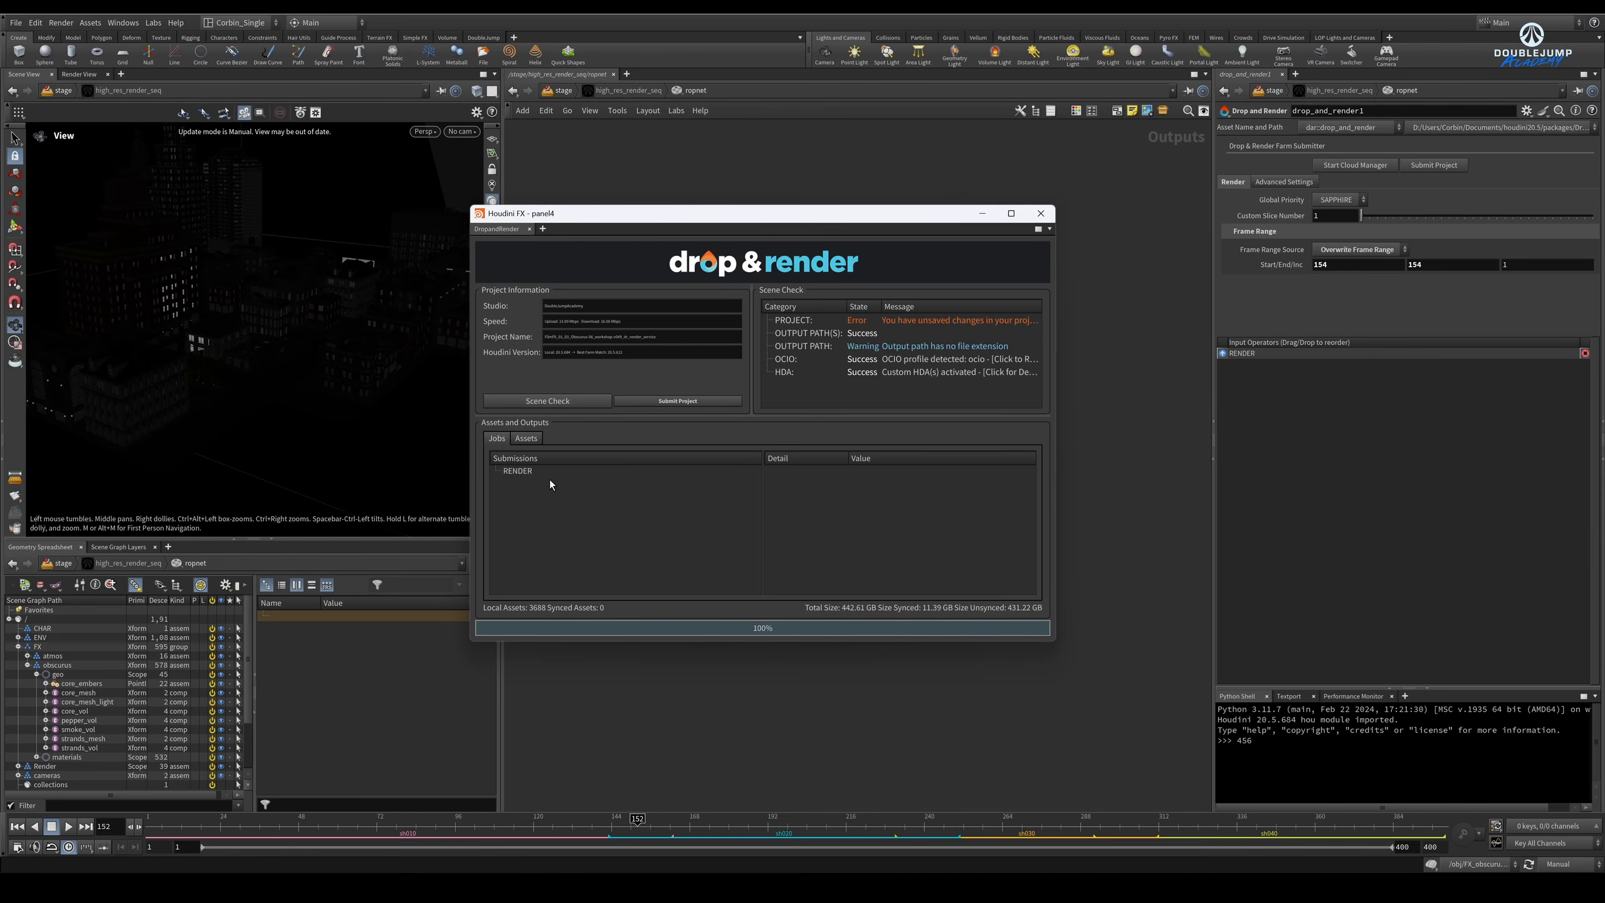
left_click(521, 471)
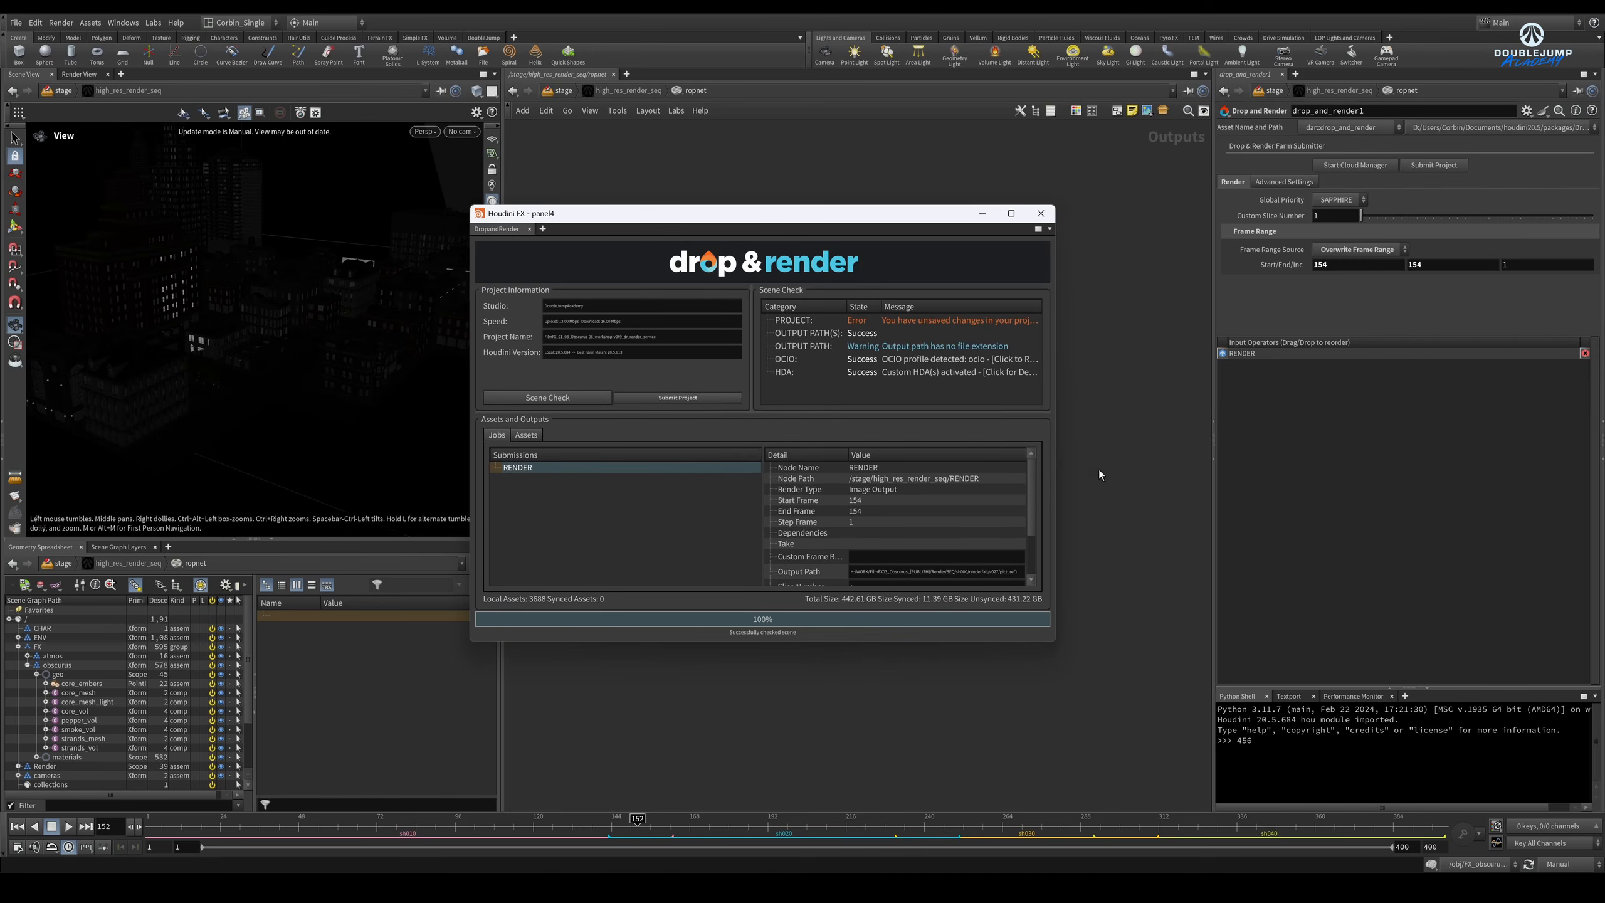
Step: Examine the scene check messages and the RENDER submission's output path in the enlarged submitter, closing it to return to the stage network
left_click_drag(710, 218, 511, 163)
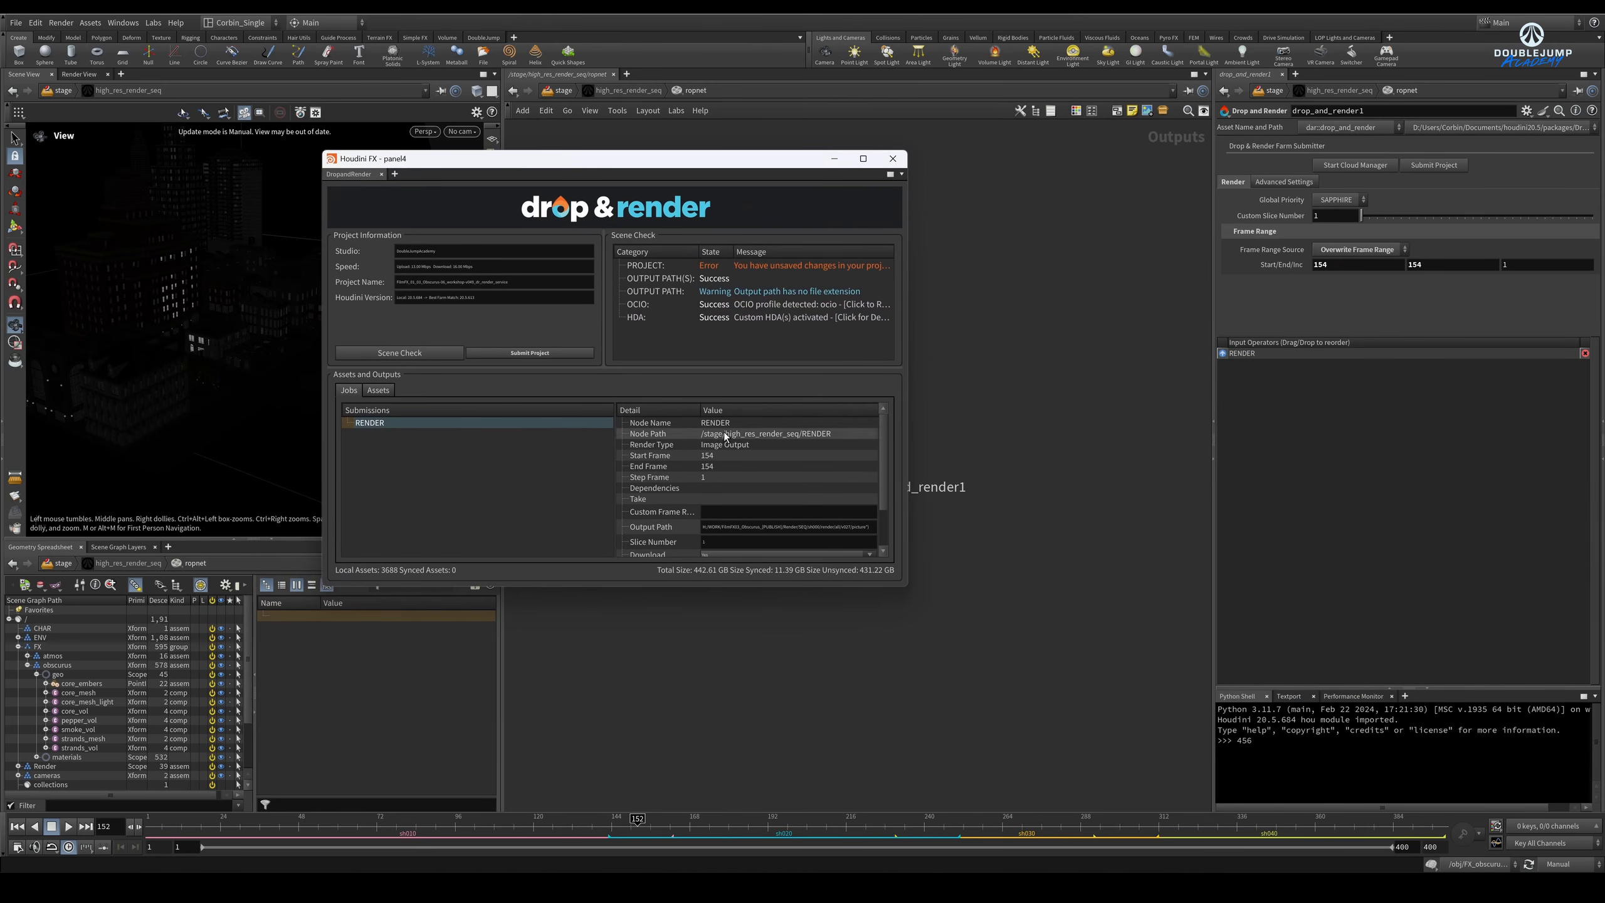
left_click_drag(907, 584, 1040, 661)
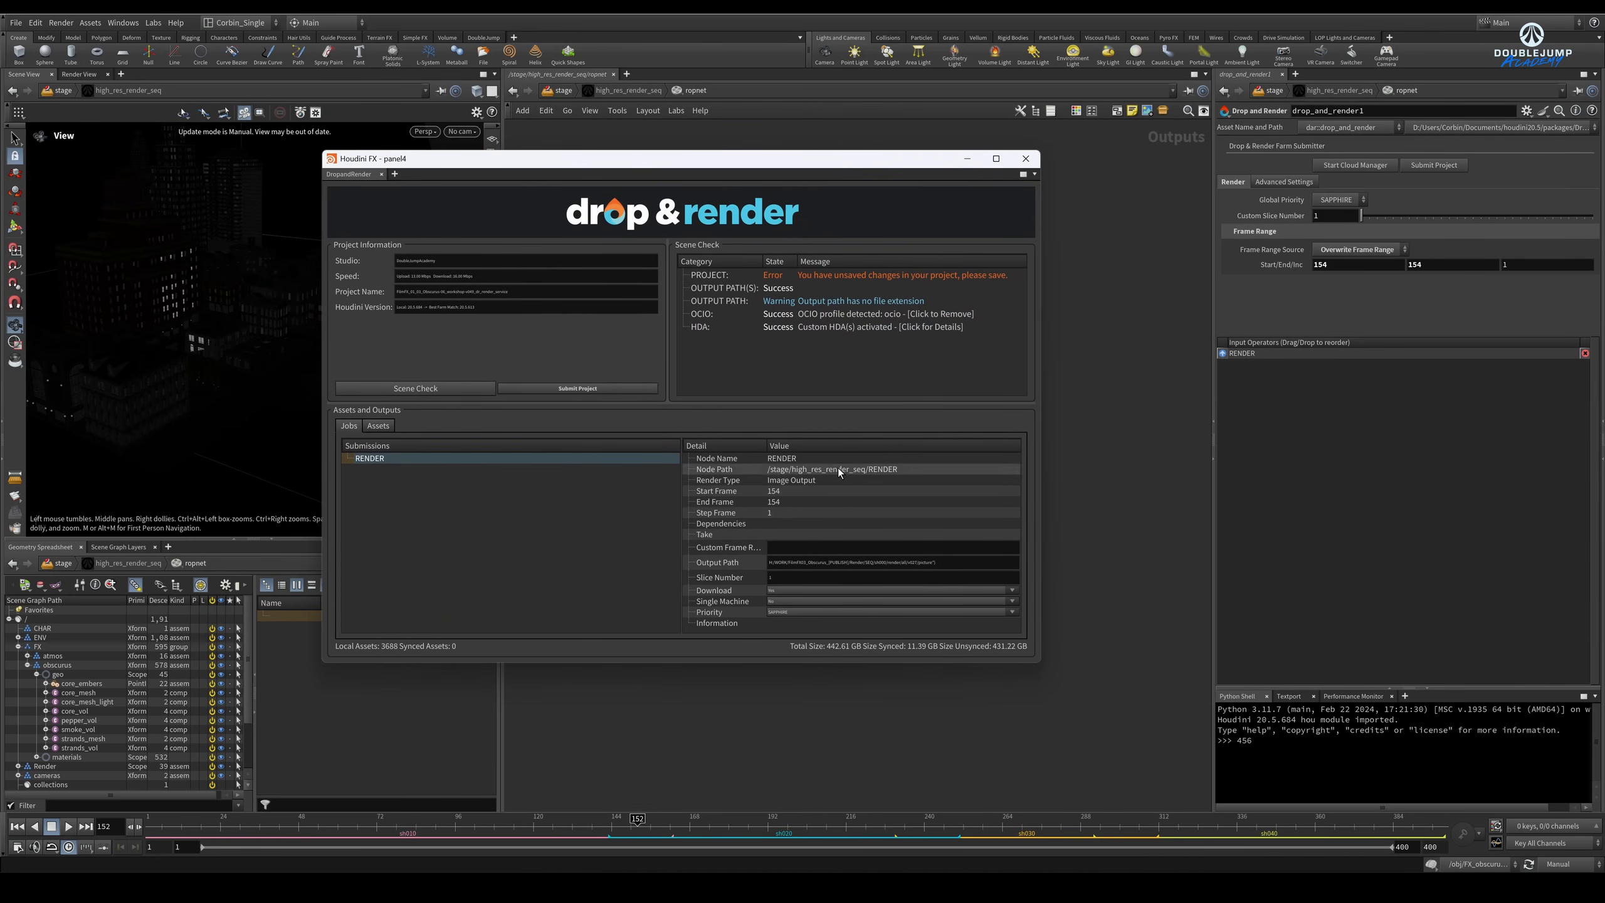
double_click(840, 561)
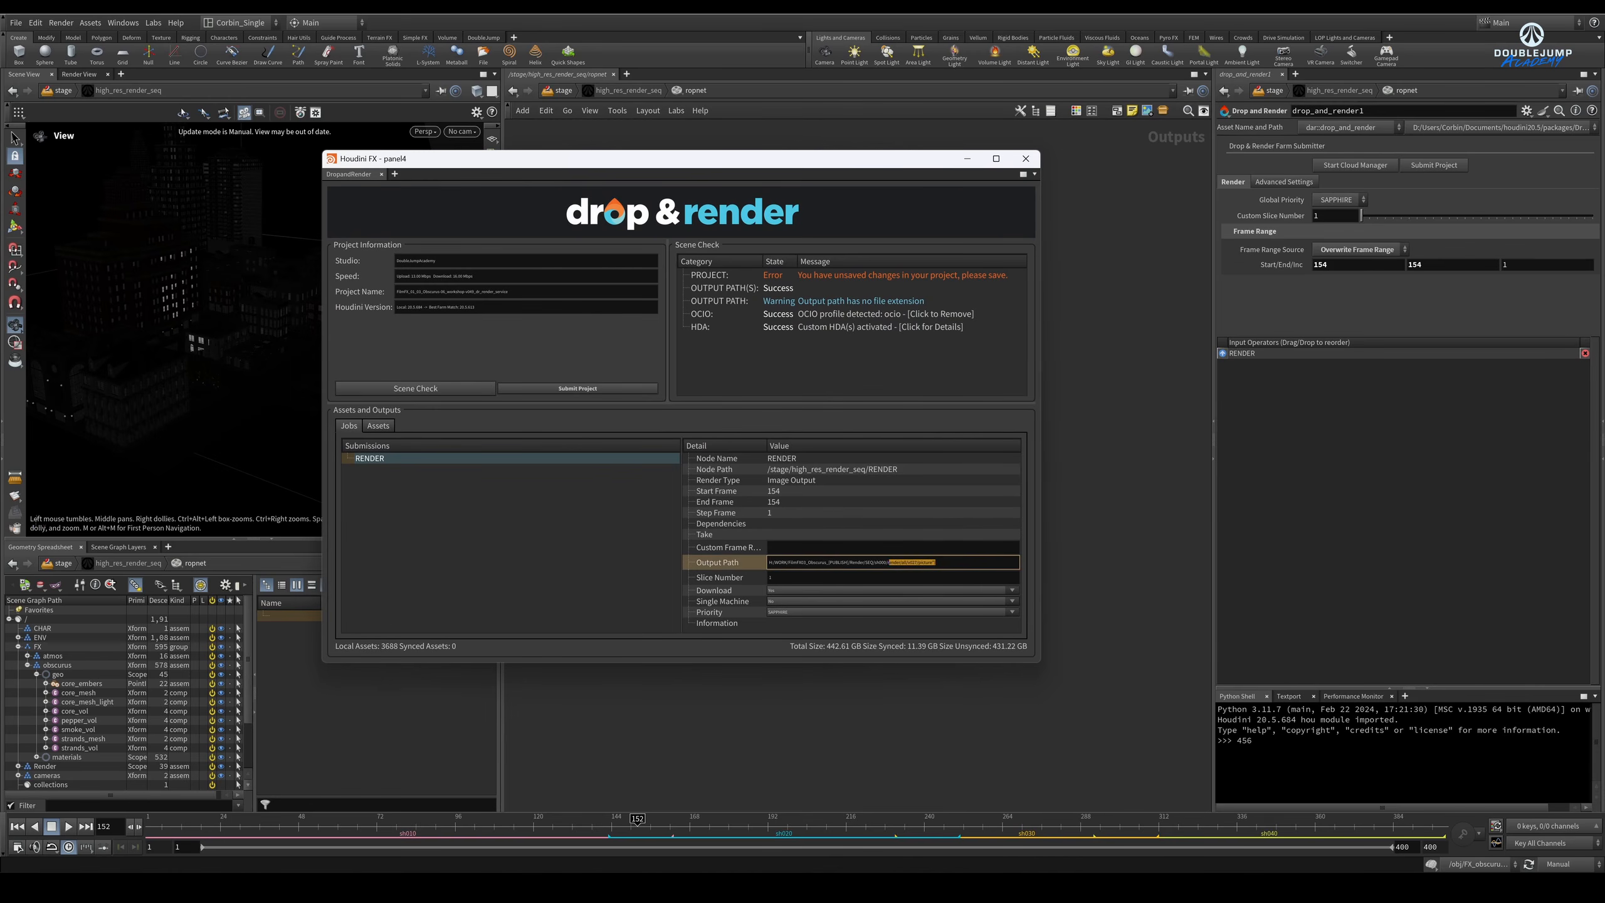
left_click(840, 561)
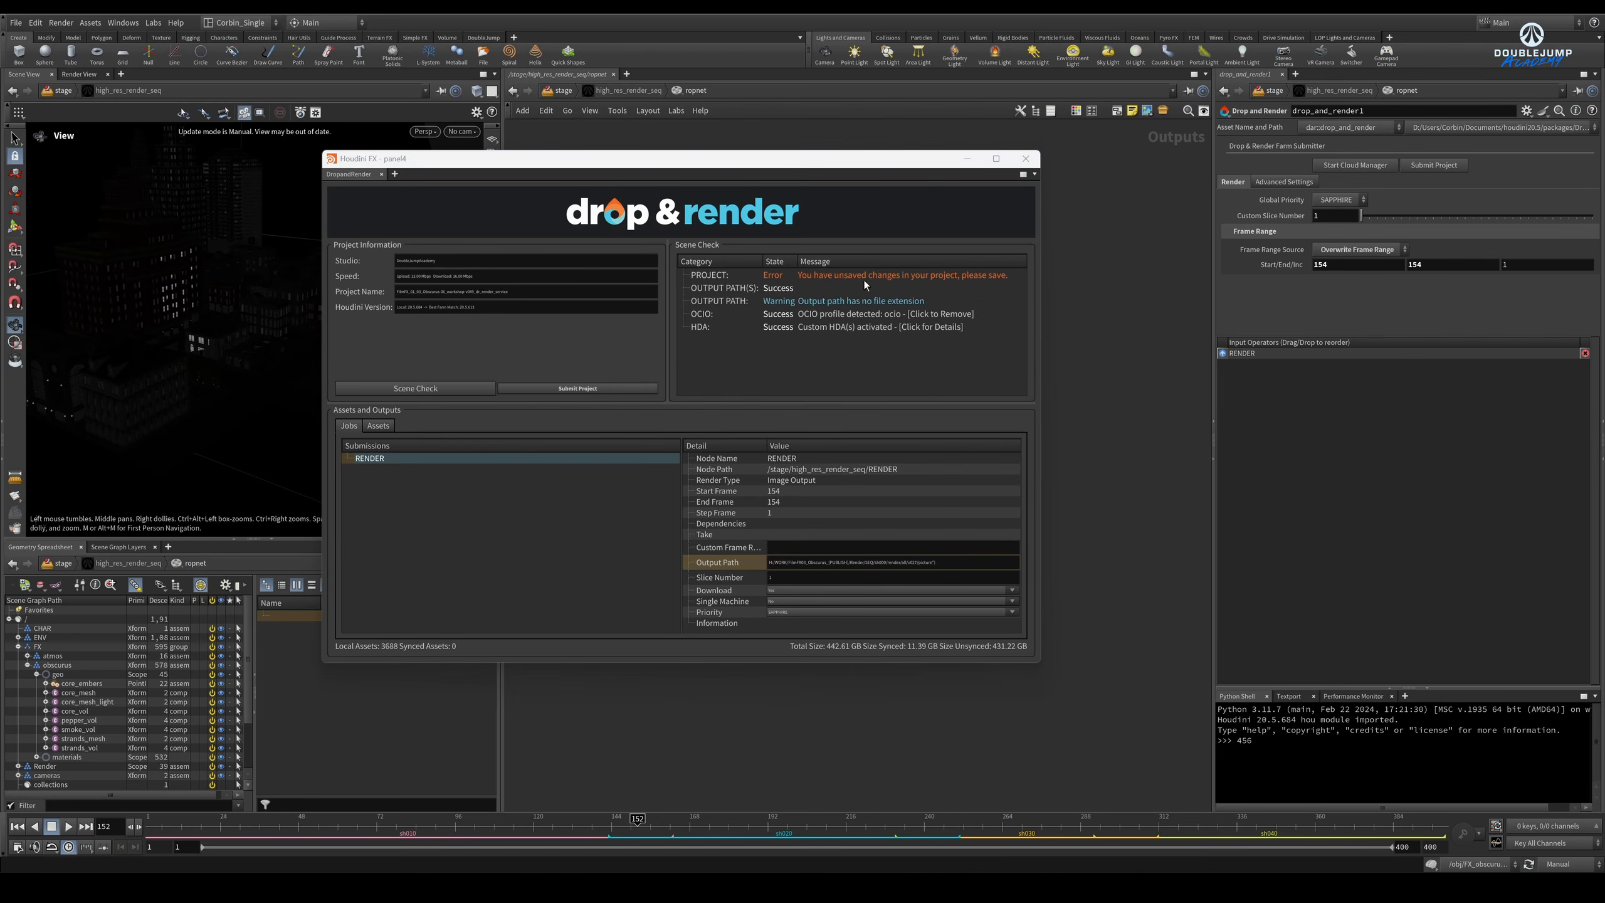
left_click_drag(1034, 176, 987, 217)
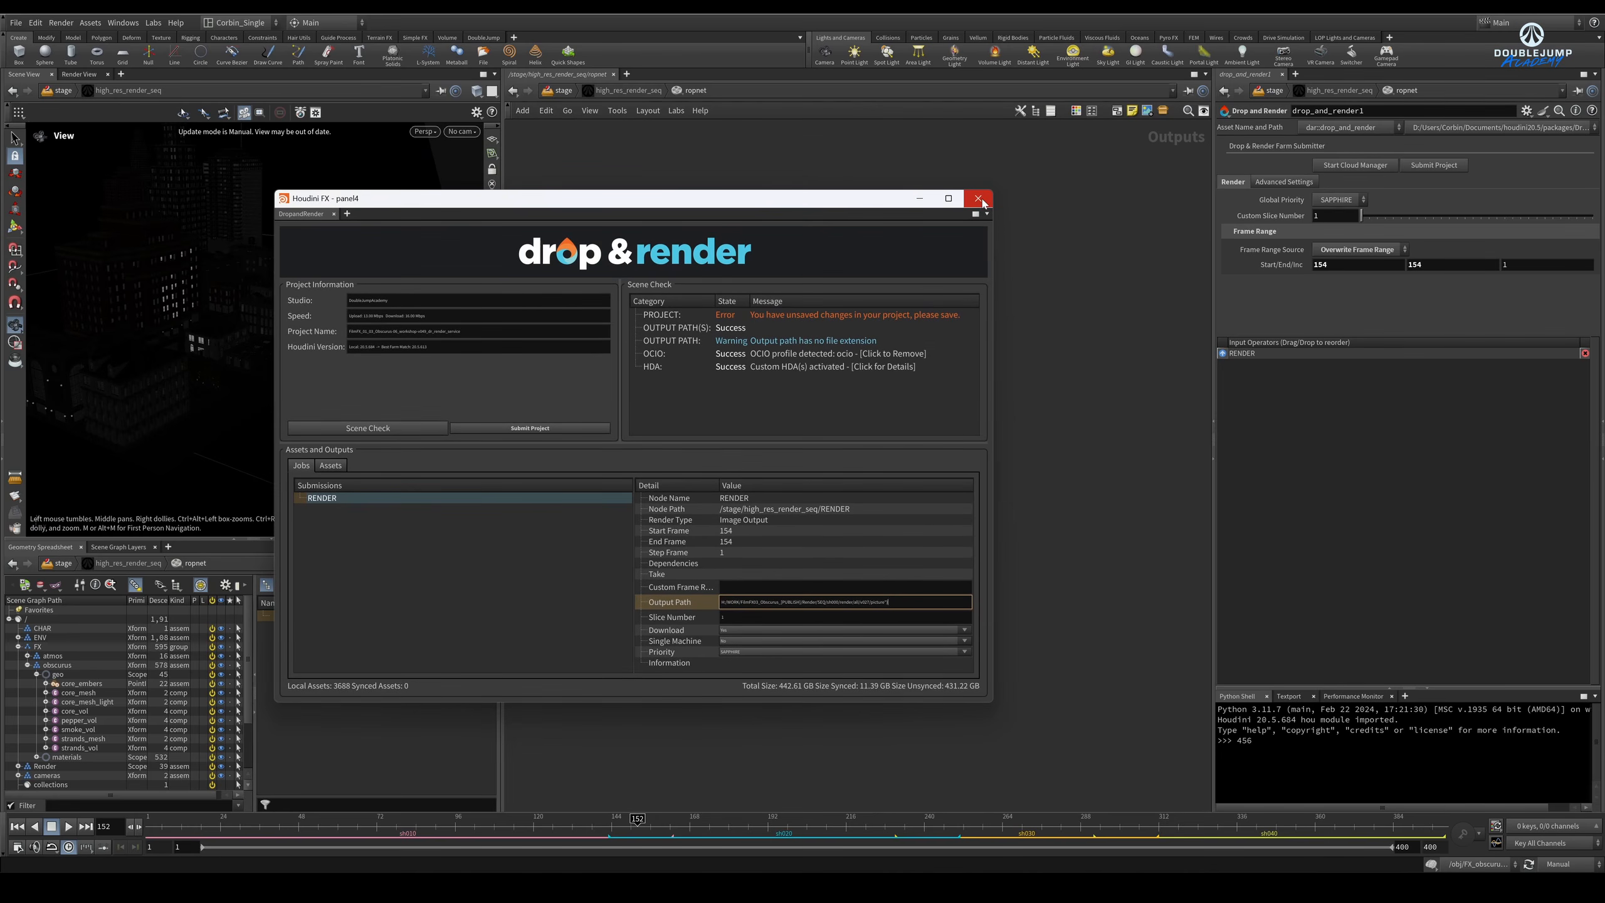
left_click(980, 200)
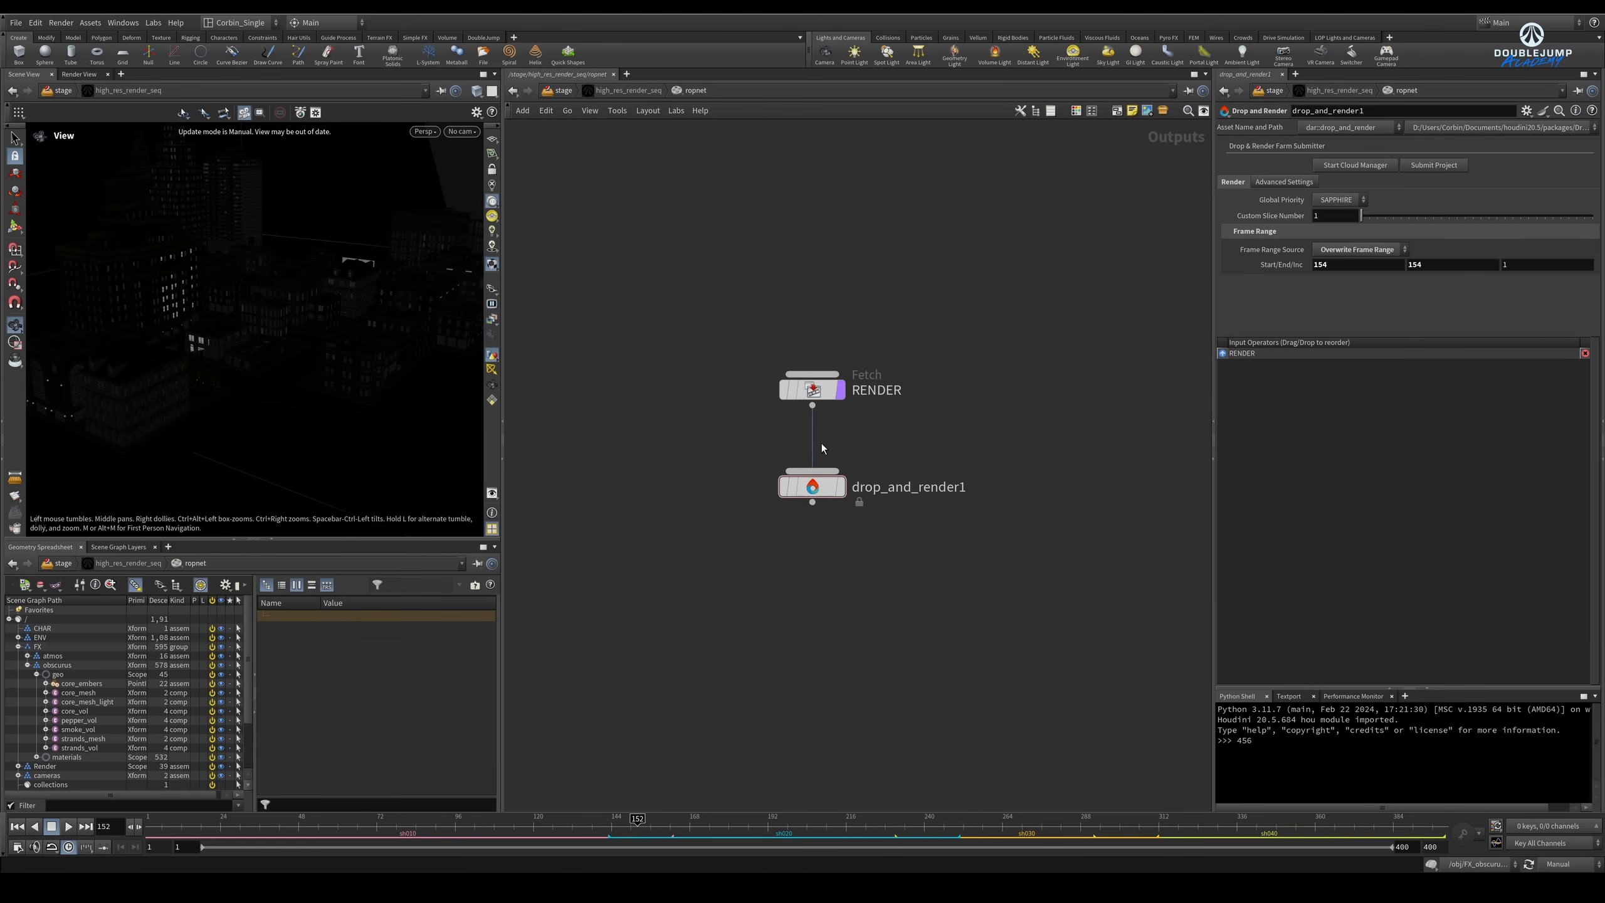
left_click(559, 90)
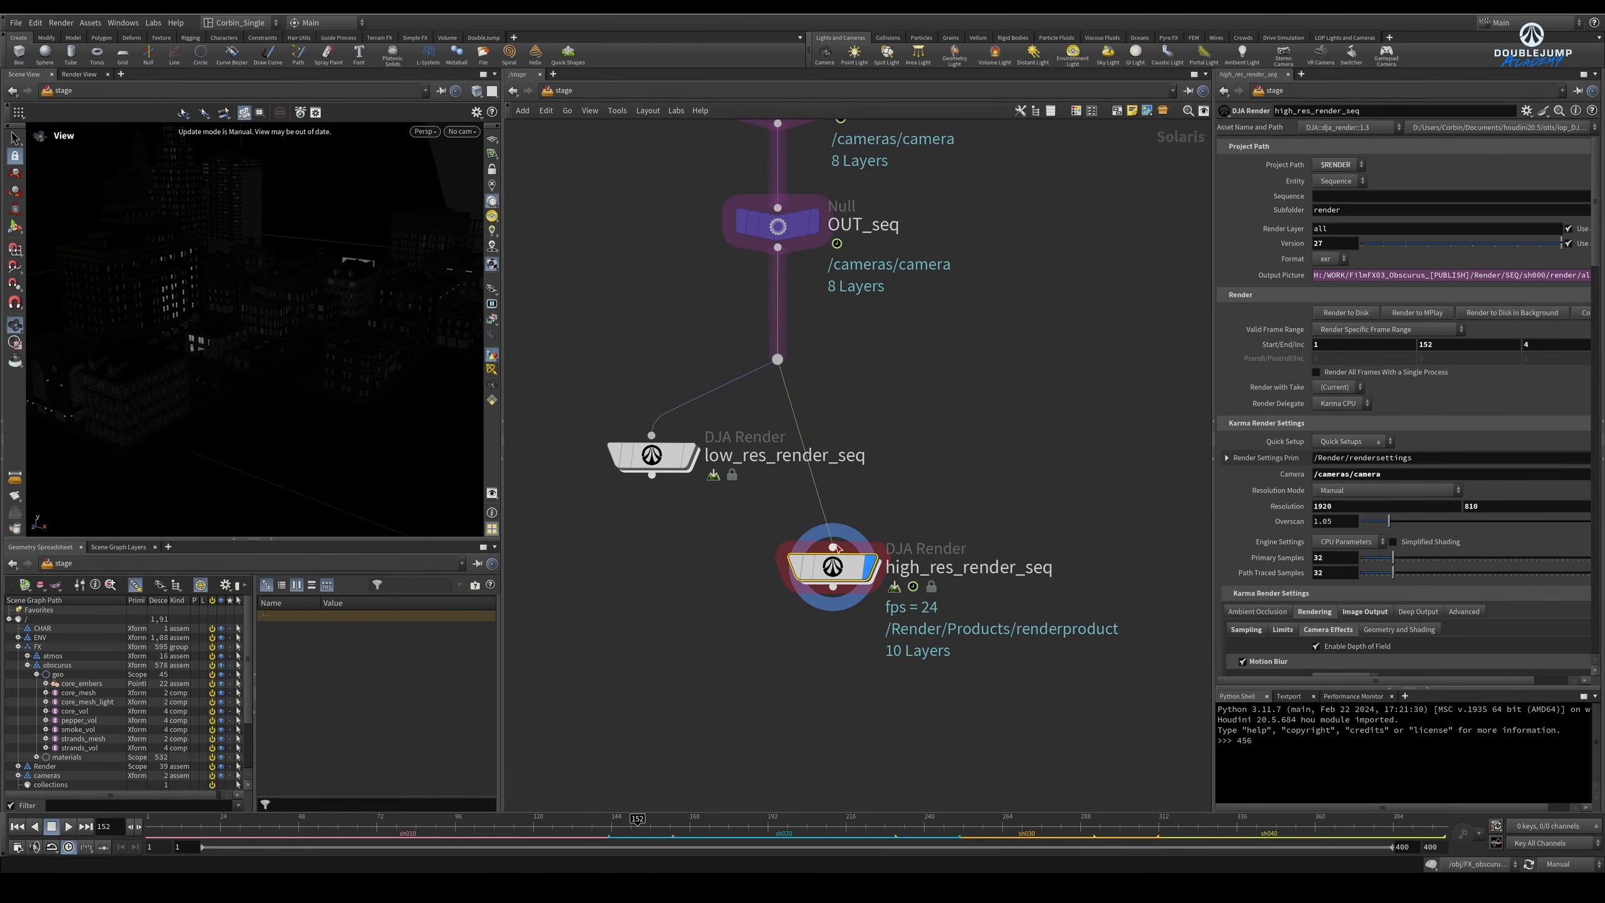
Step: Select the karmarendersettings node inside high_res_render_seq with a widened parameter pane and allow editing of the asset's contents
double_click(832, 567)
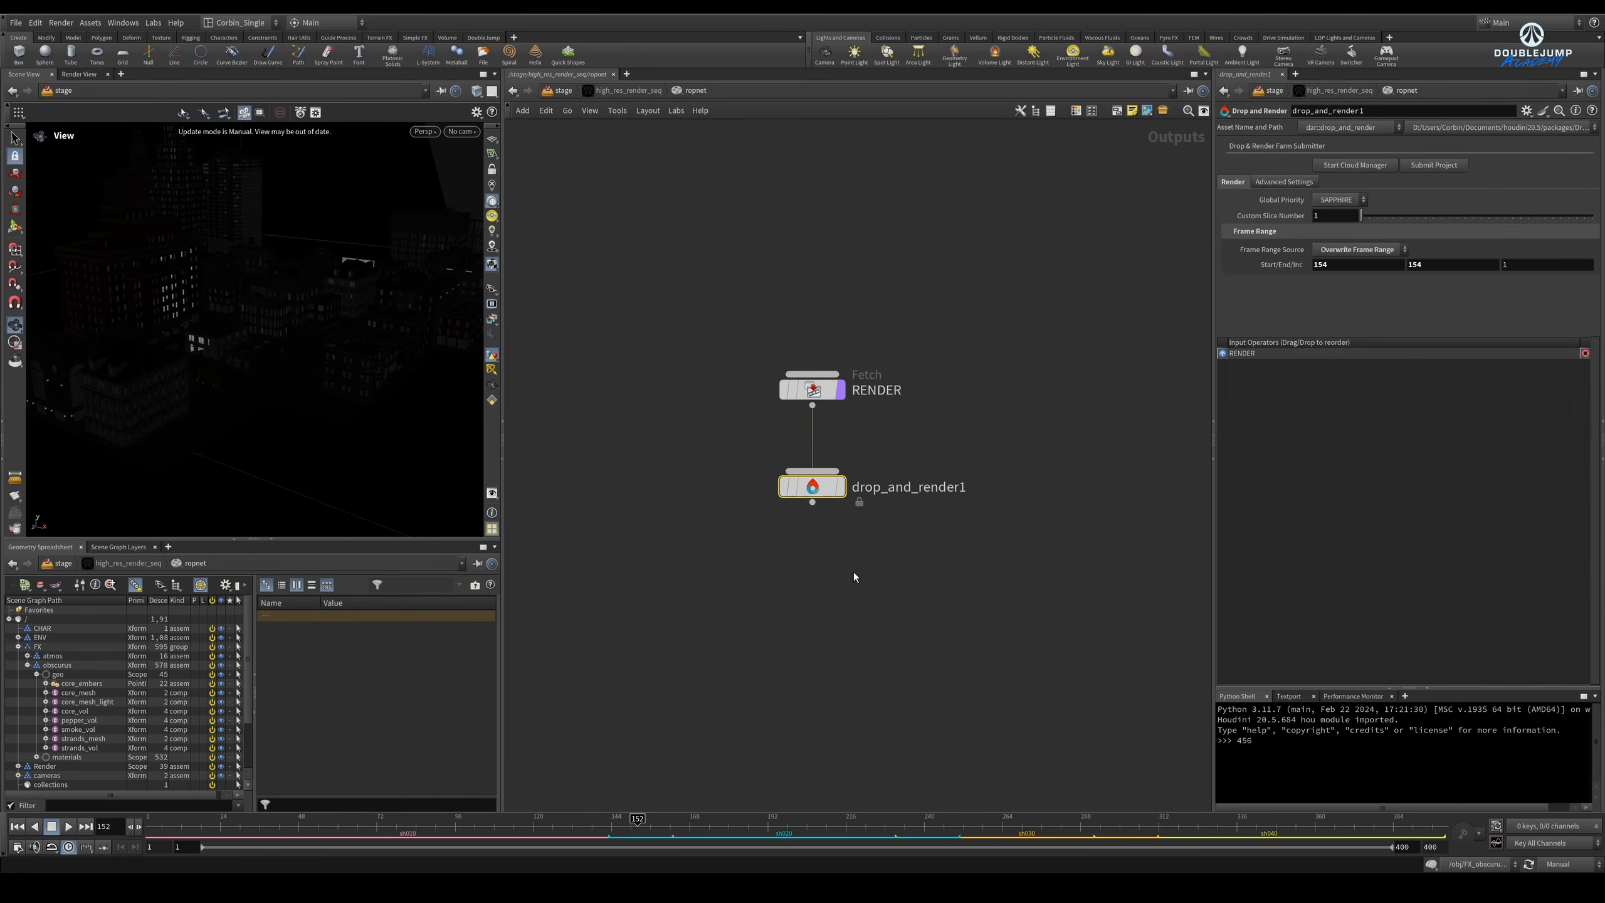
left_click(623, 89)
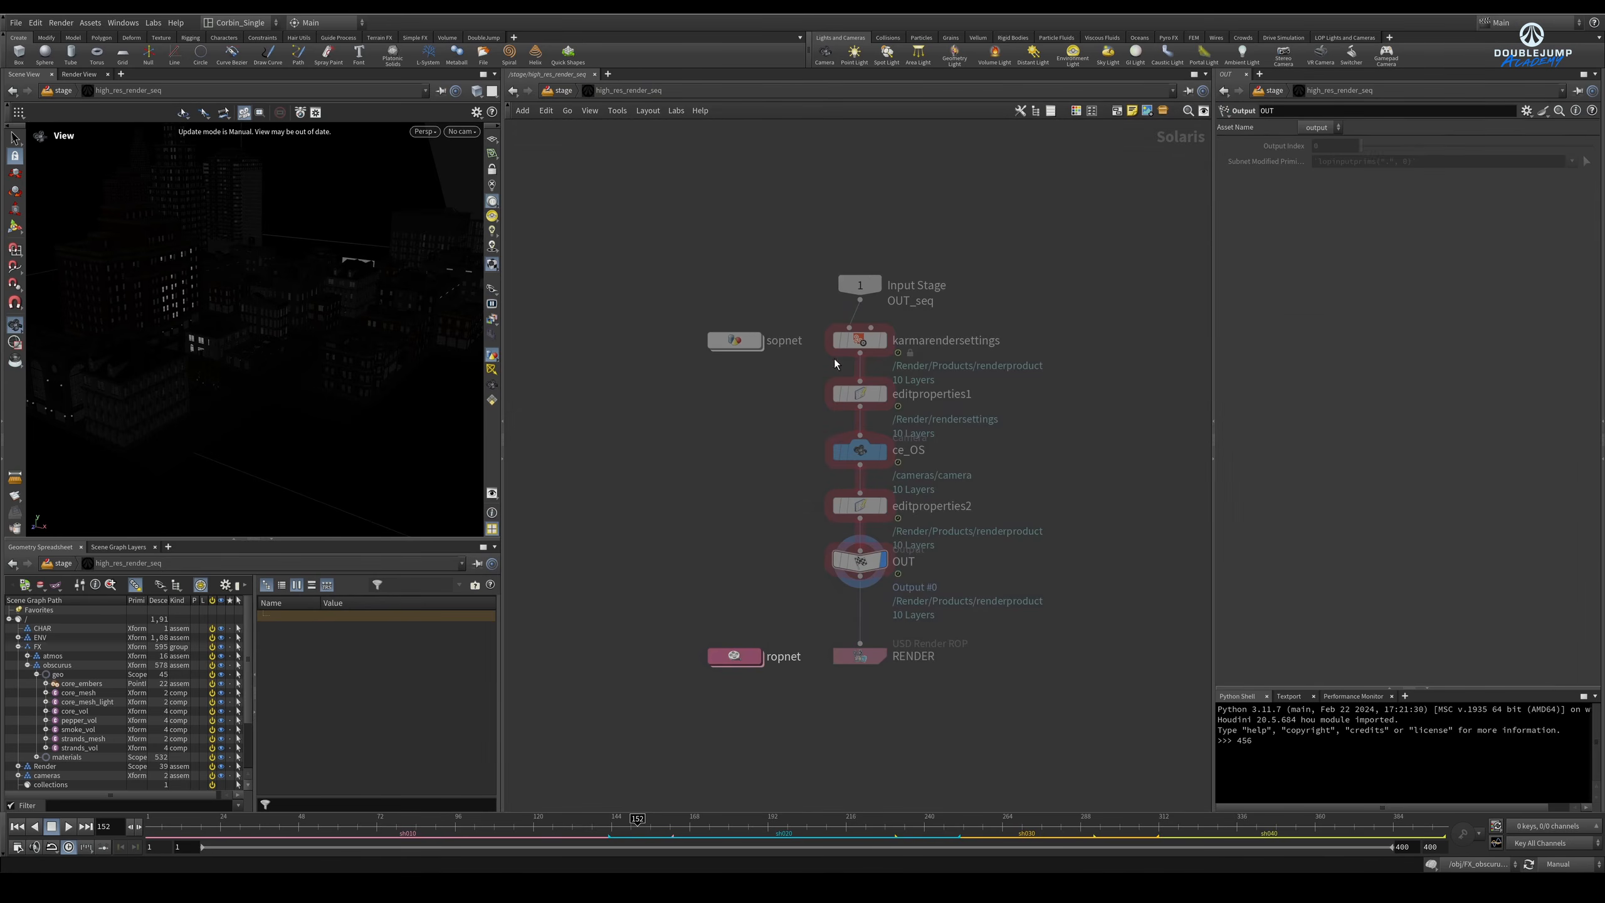
left_click(864, 340)
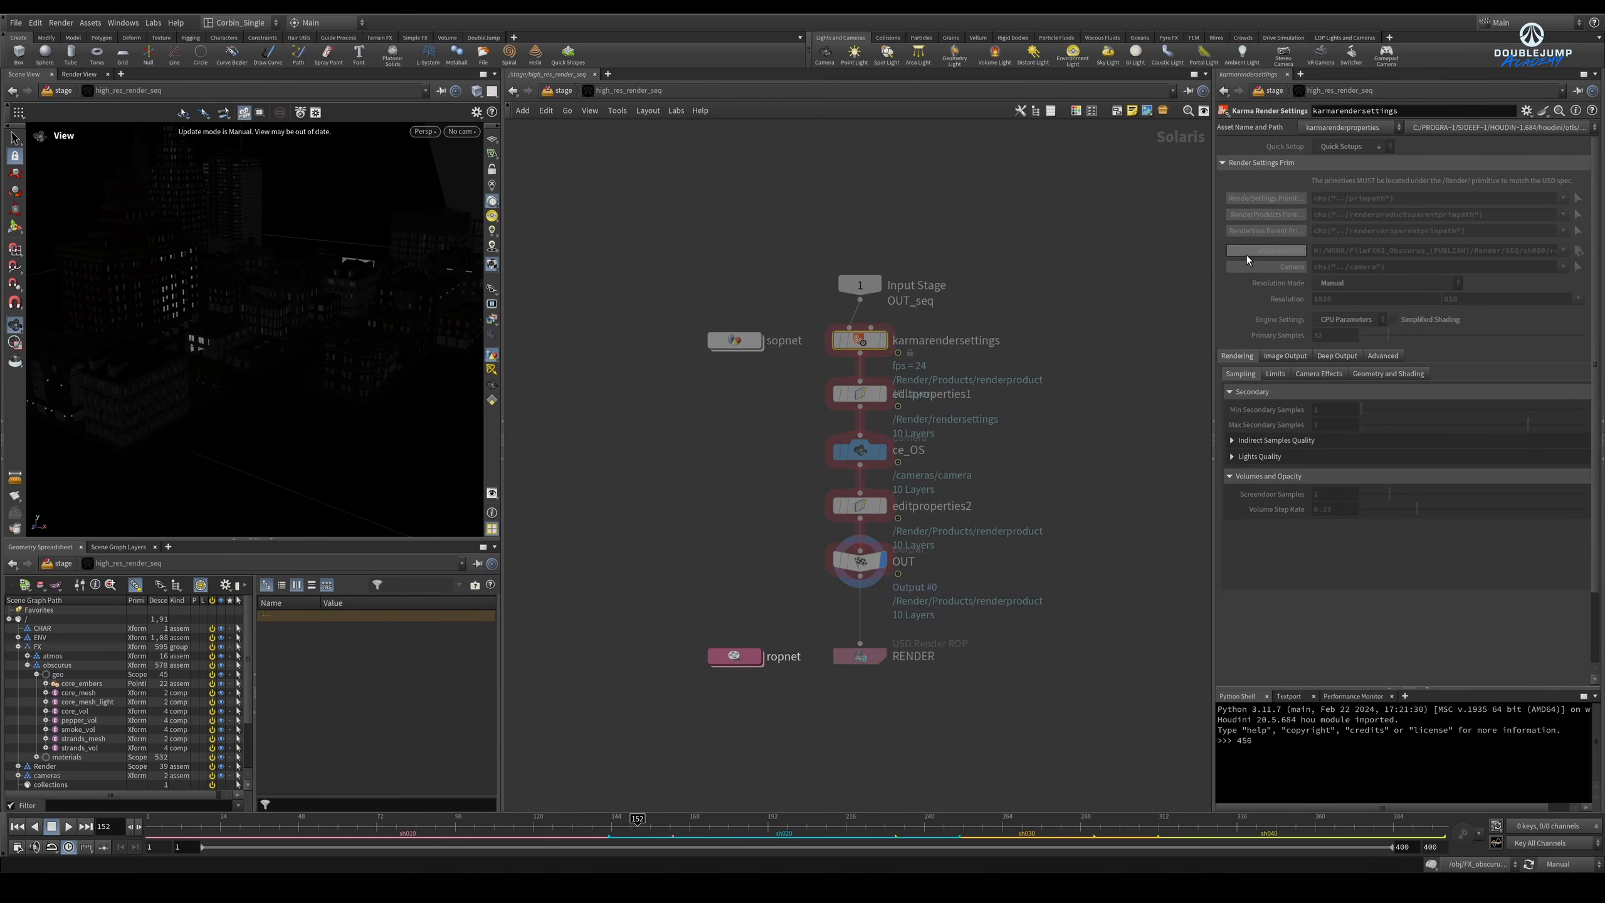
left_click_drag(1211, 262, 953, 267)
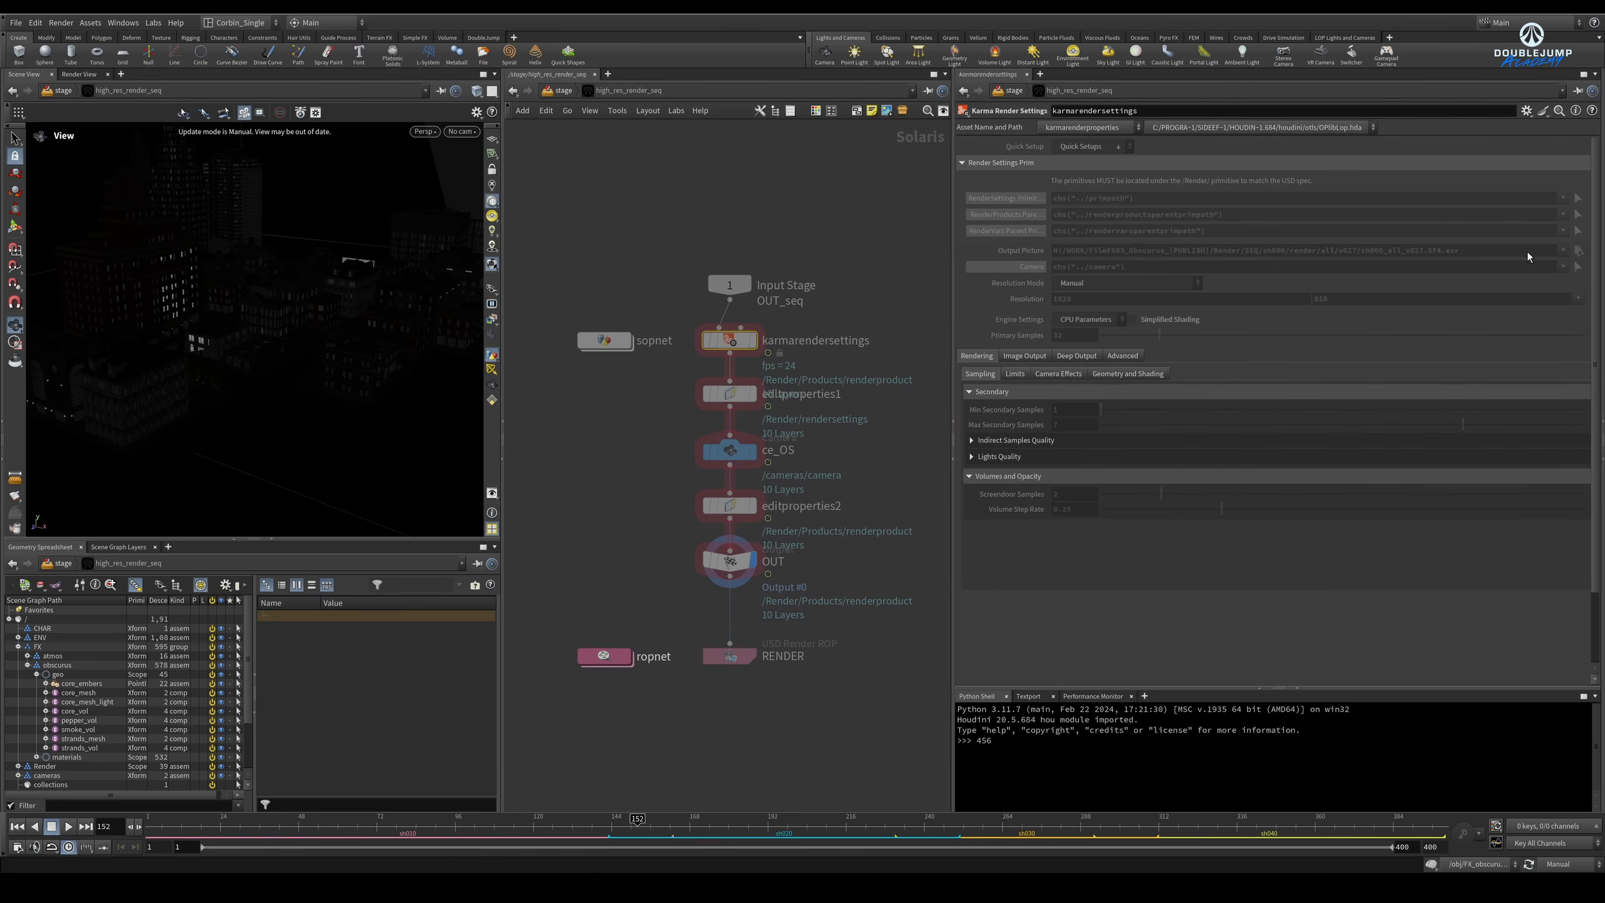
left_click(608, 110)
left_click(687, 376)
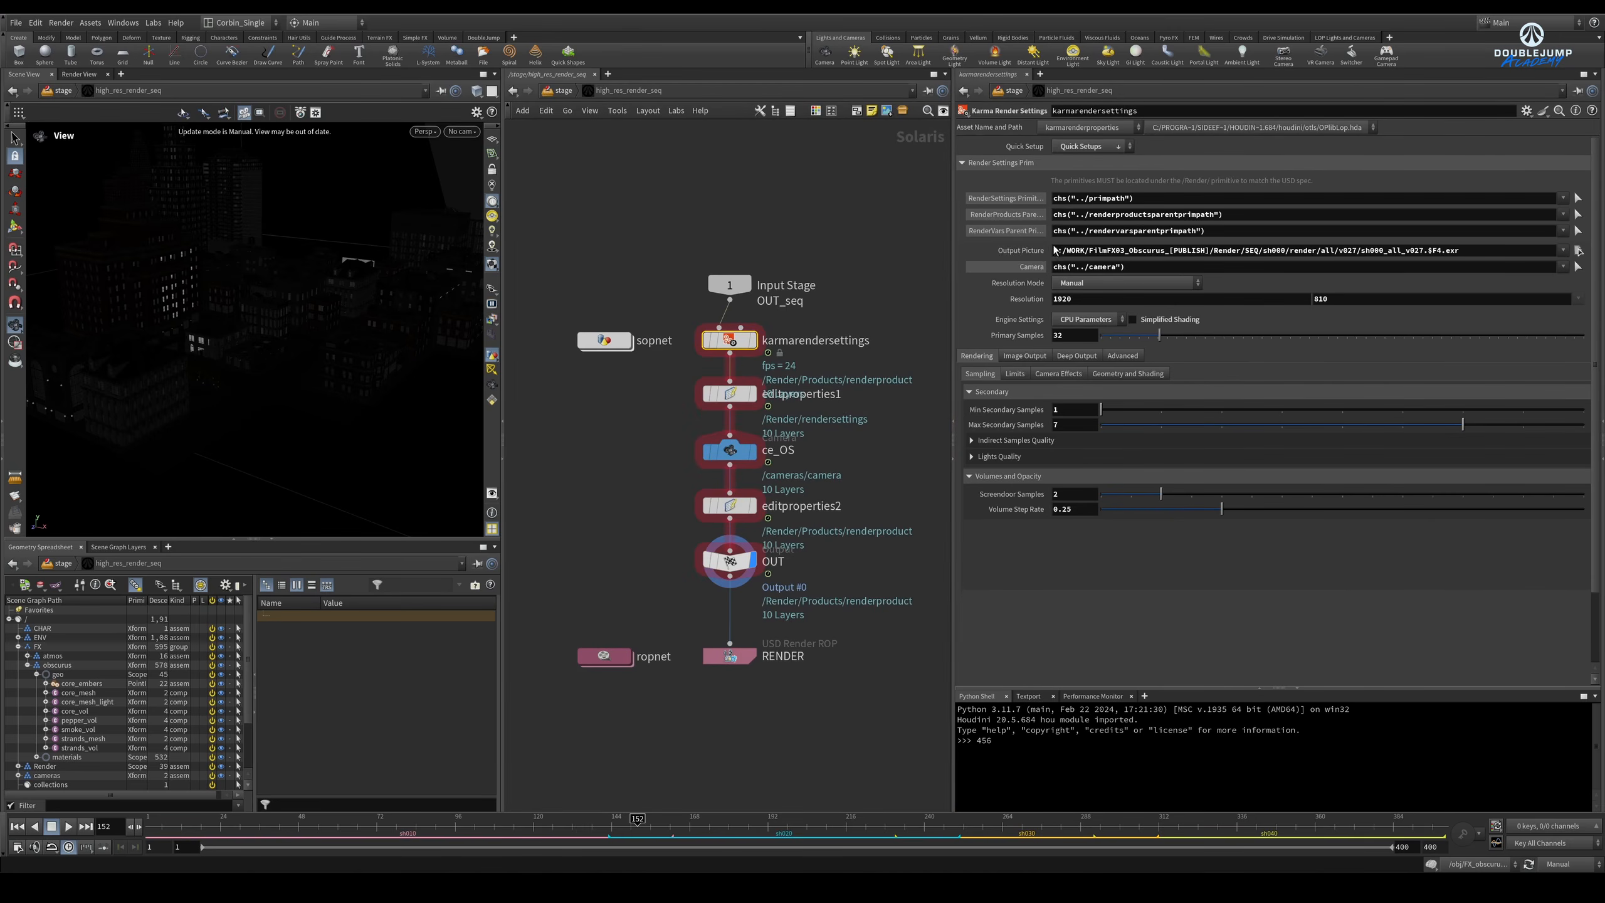
left_click(1053, 250)
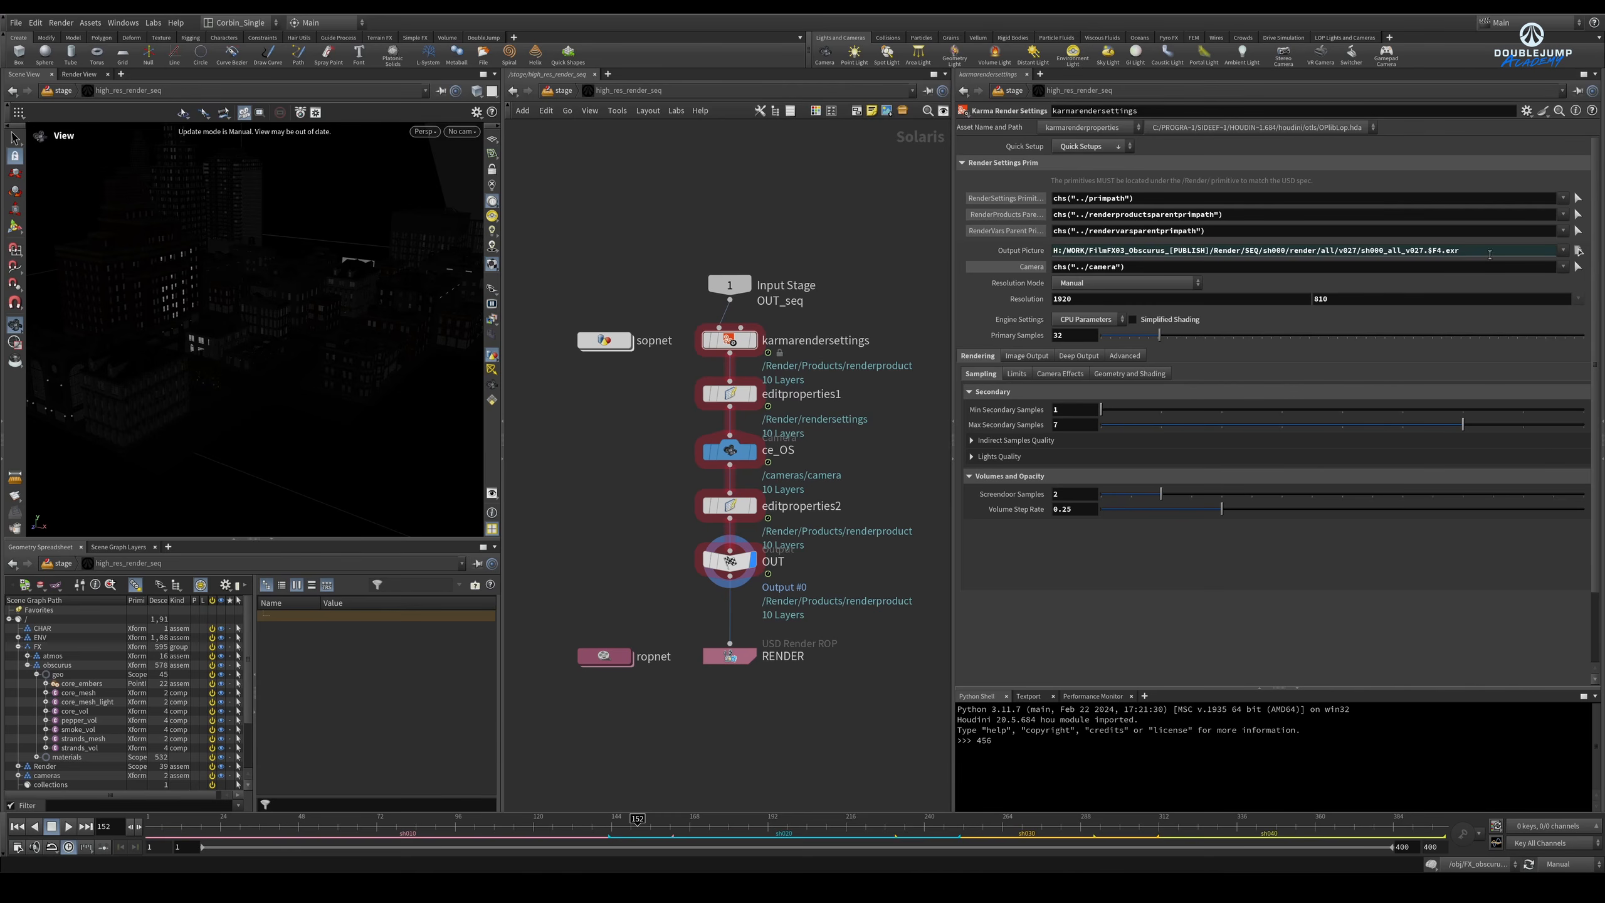
left_click_drag(1489, 254, 1039, 253)
left_click(1038, 253)
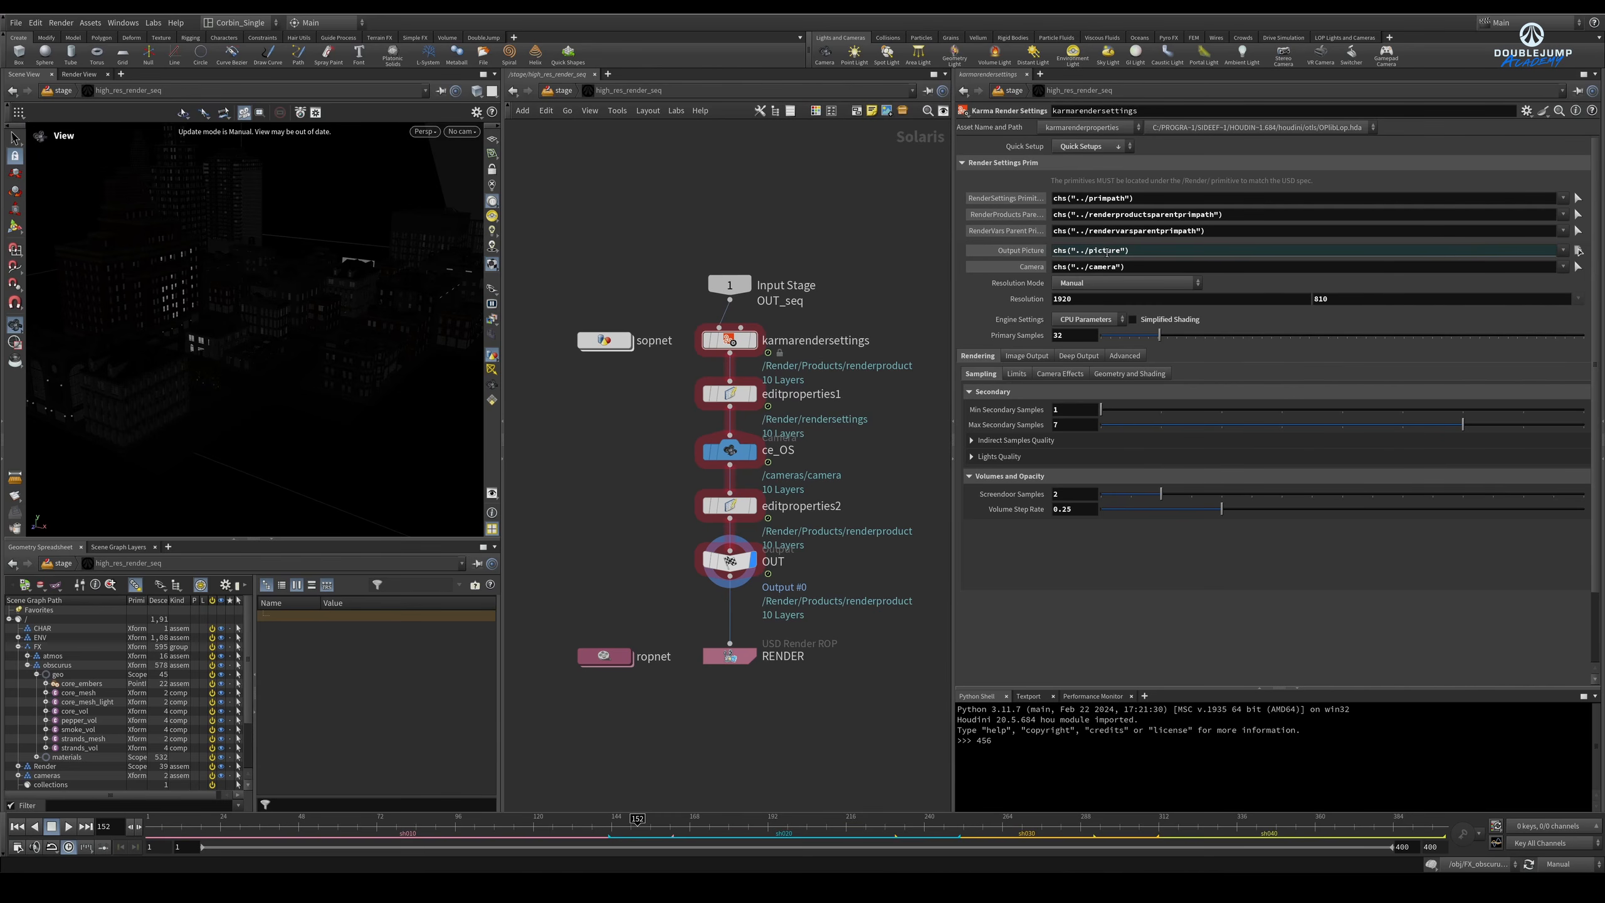
left_click(1020, 250)
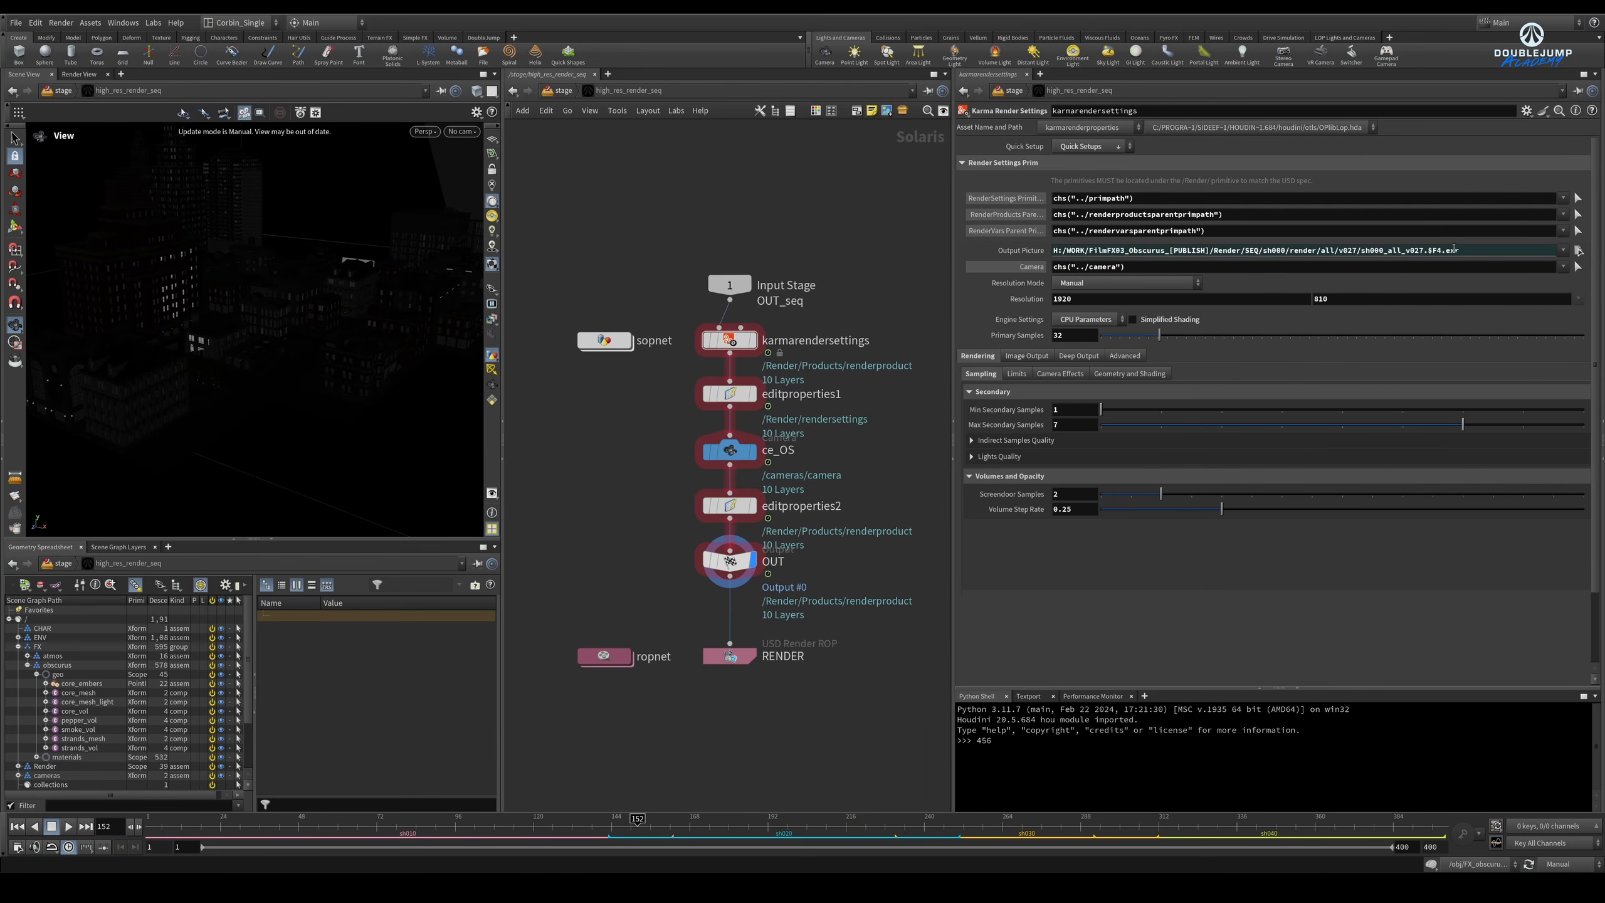
left_click_drag(1460, 250, 967, 249)
left_click(1291, 269)
Step: Show the evaluated values of the camera, render vars parent, render products parent and render settings primitive paths
left_click(1033, 267)
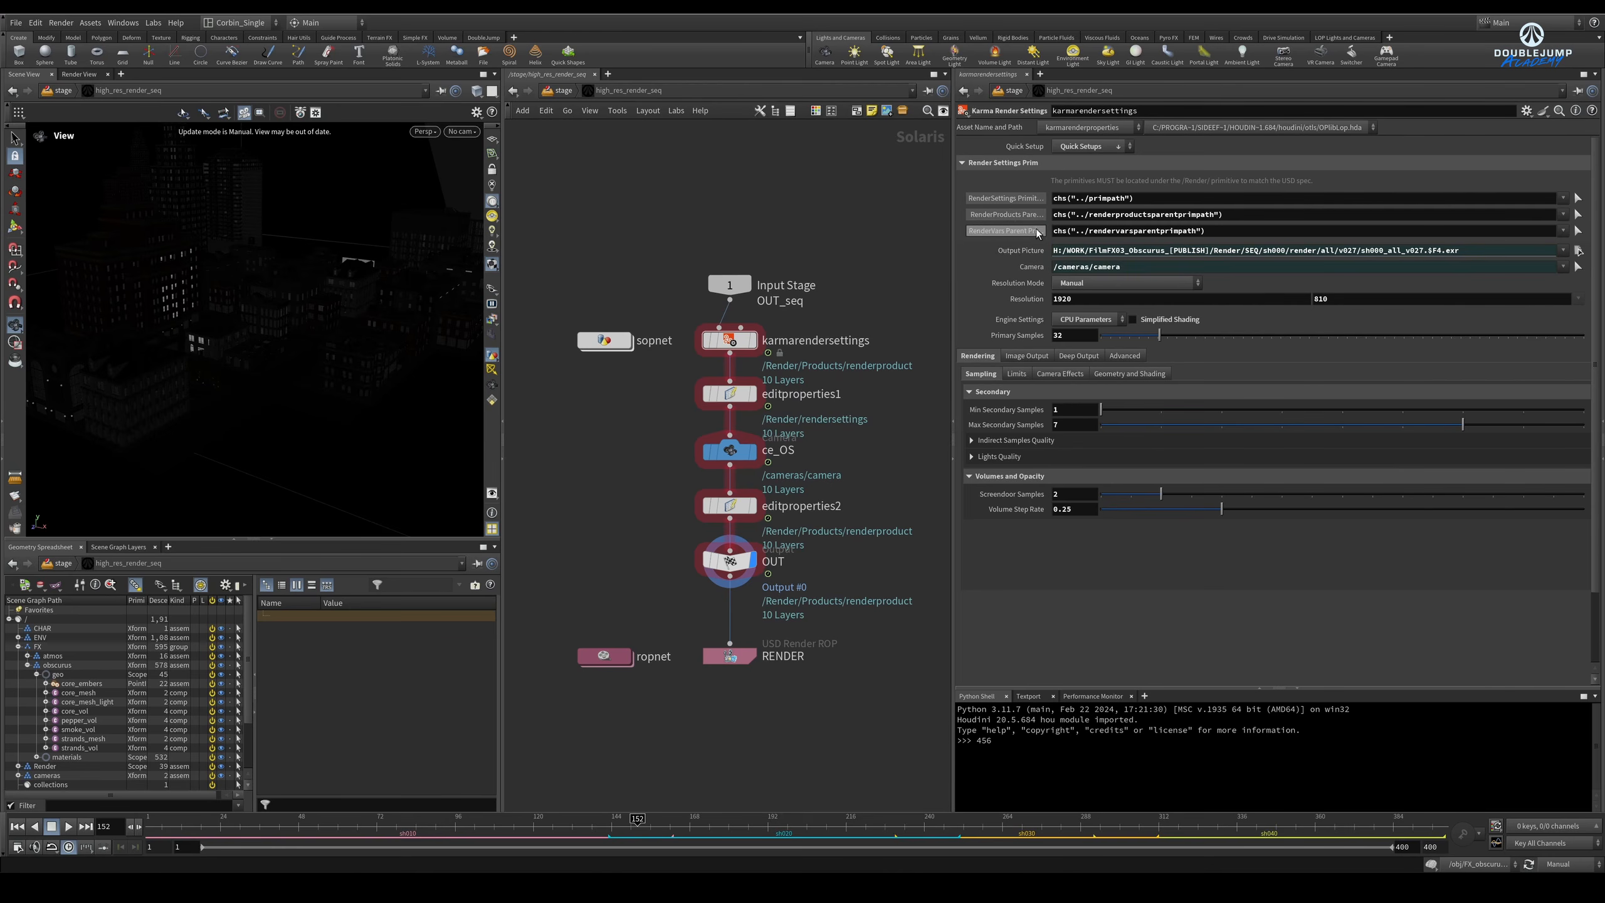
left_click(1033, 231)
left_click(1034, 214)
left_click(1034, 200)
Step: Replace the Output Picture reference with the explicit path H:/WORK/FilmFX03_Obscurus_[PUBLISH]/Render/SEQ/sh000/render/all/v027/sh000_all_v027.$F4.exr
left_click(1037, 250)
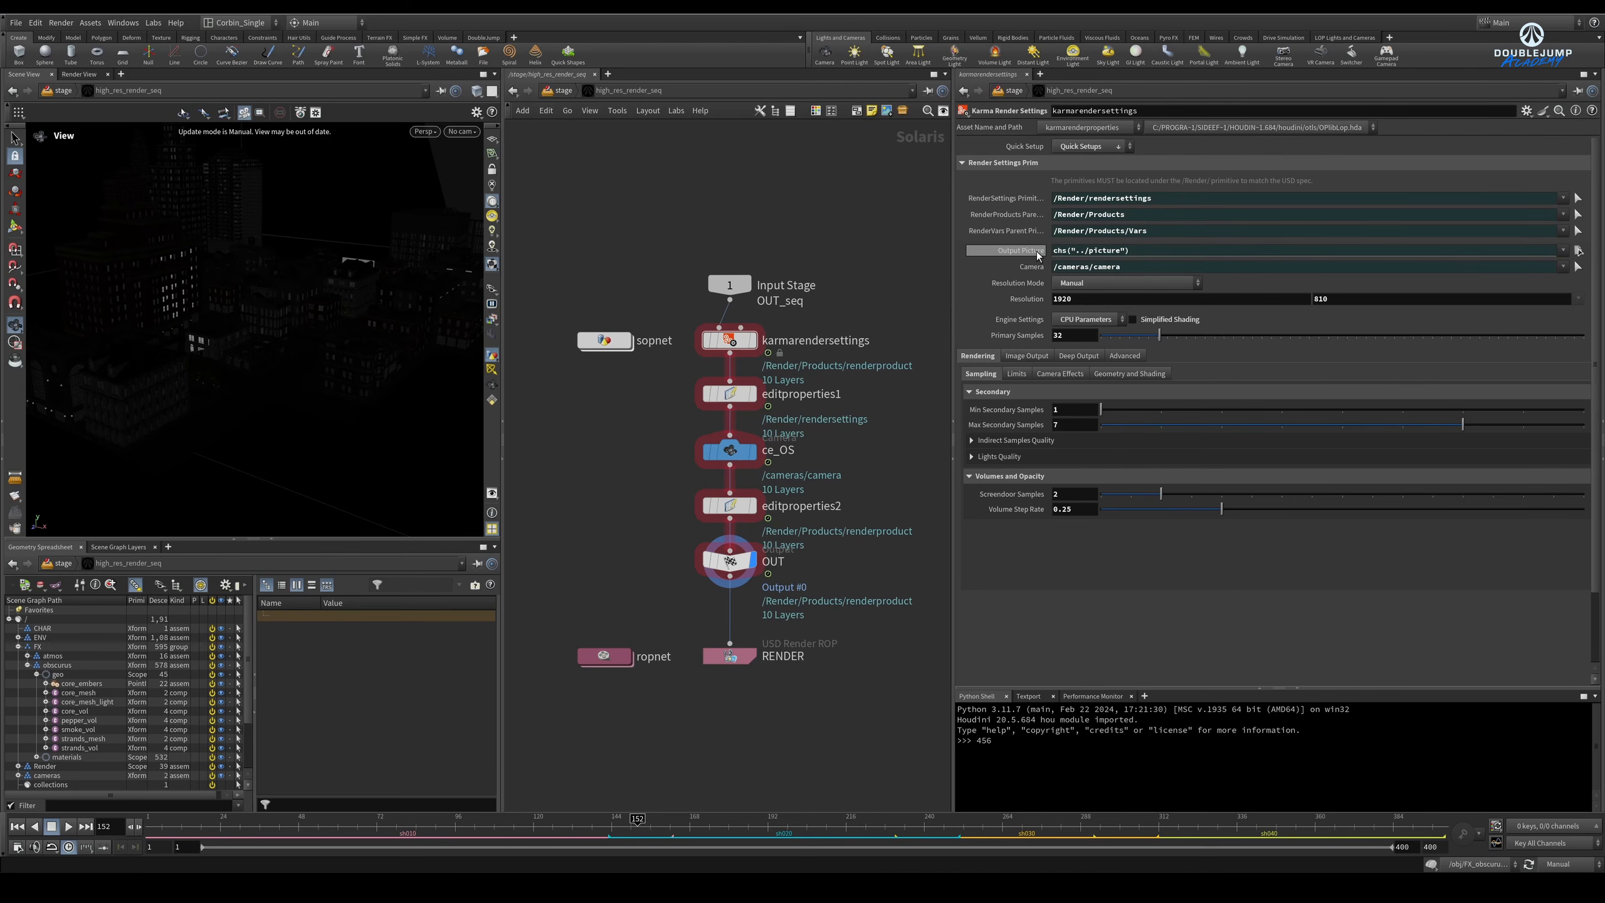
left_click(1038, 251)
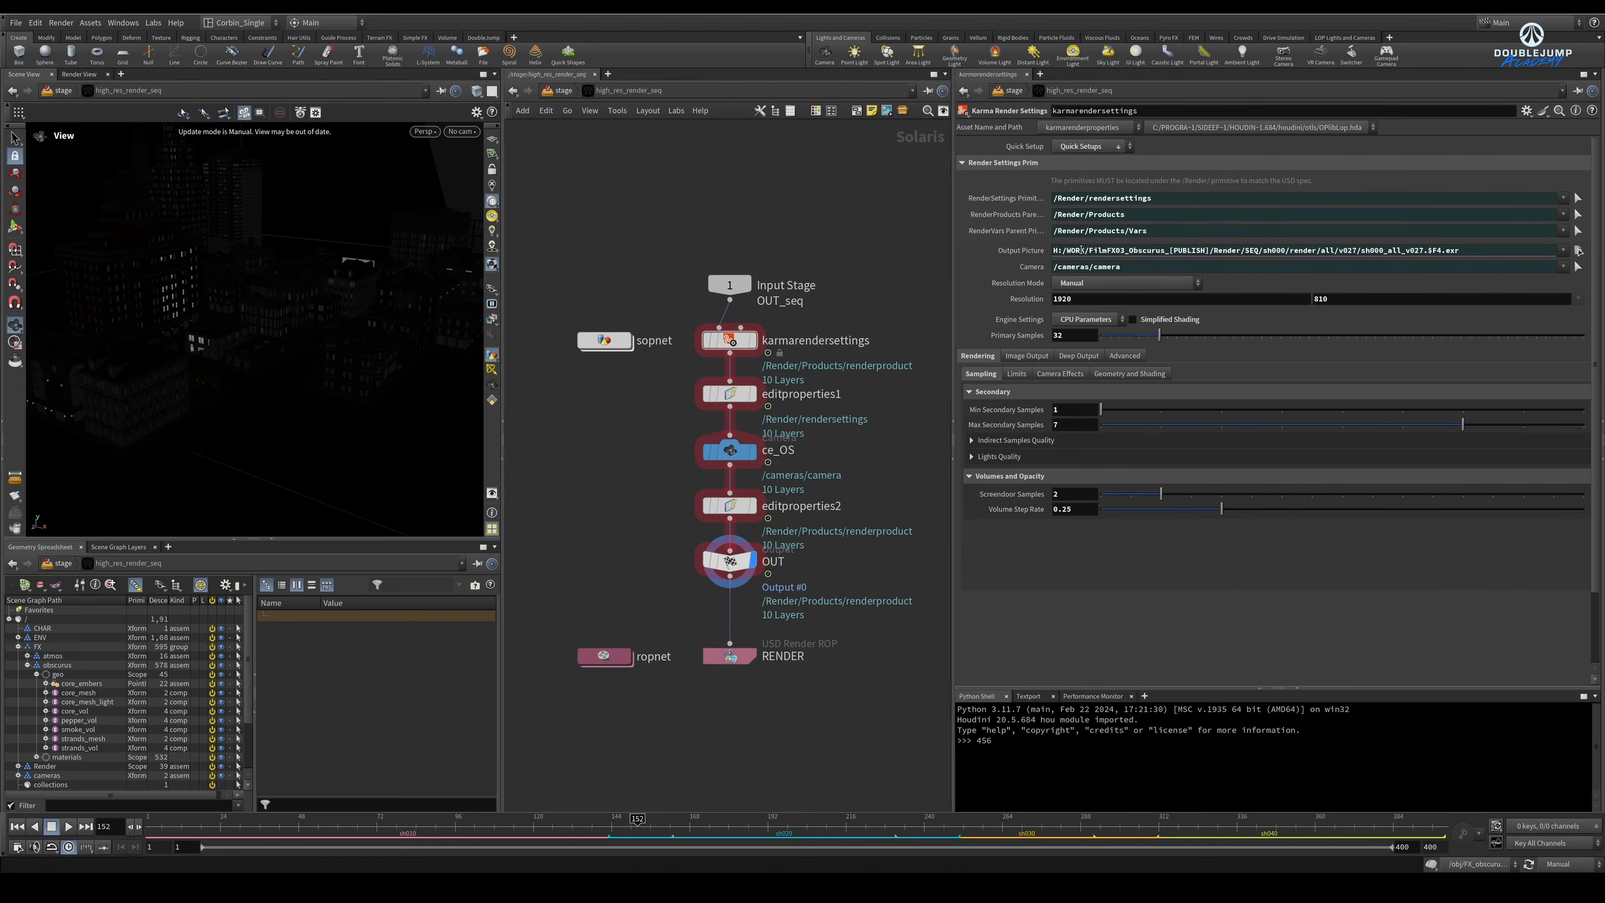
double_click(1432, 251)
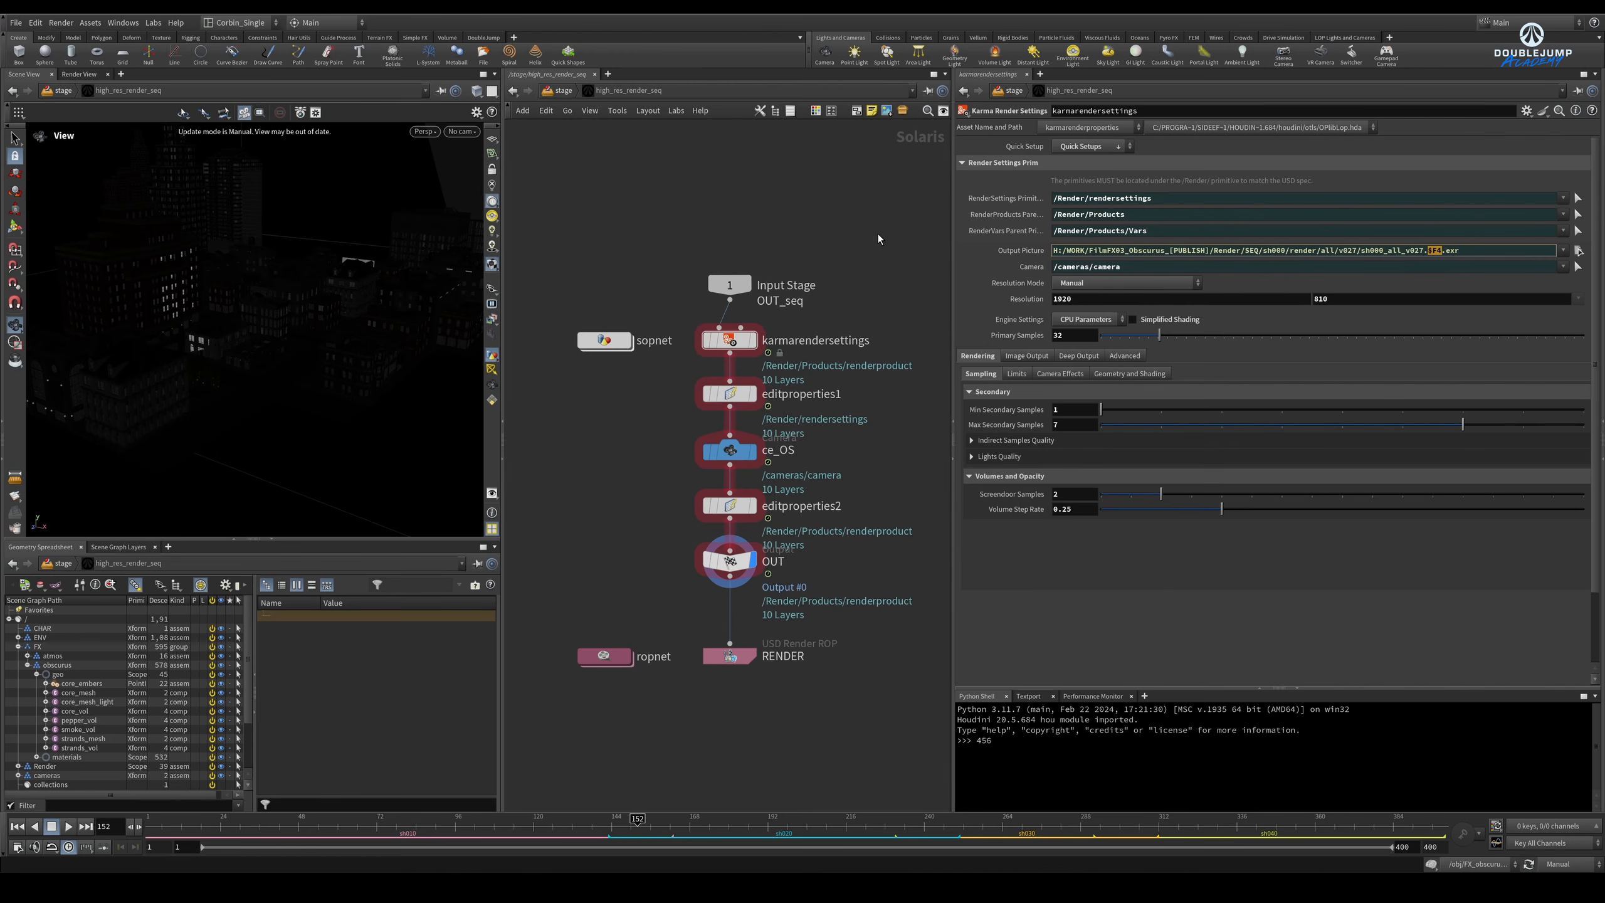
left_click(1021, 250)
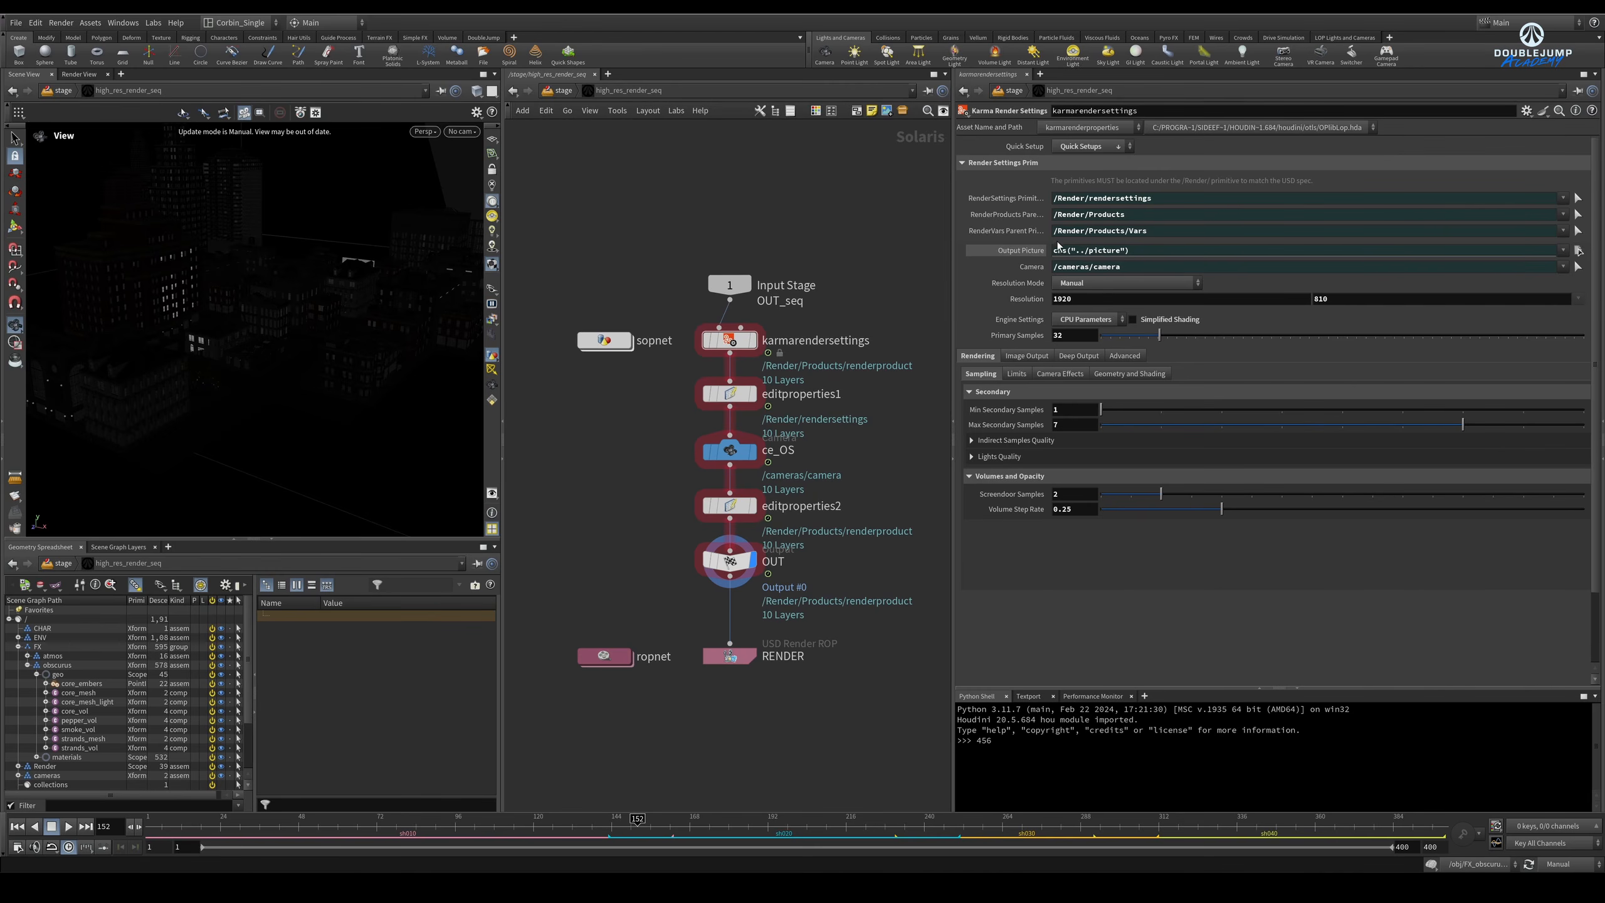
left_click(1023, 250)
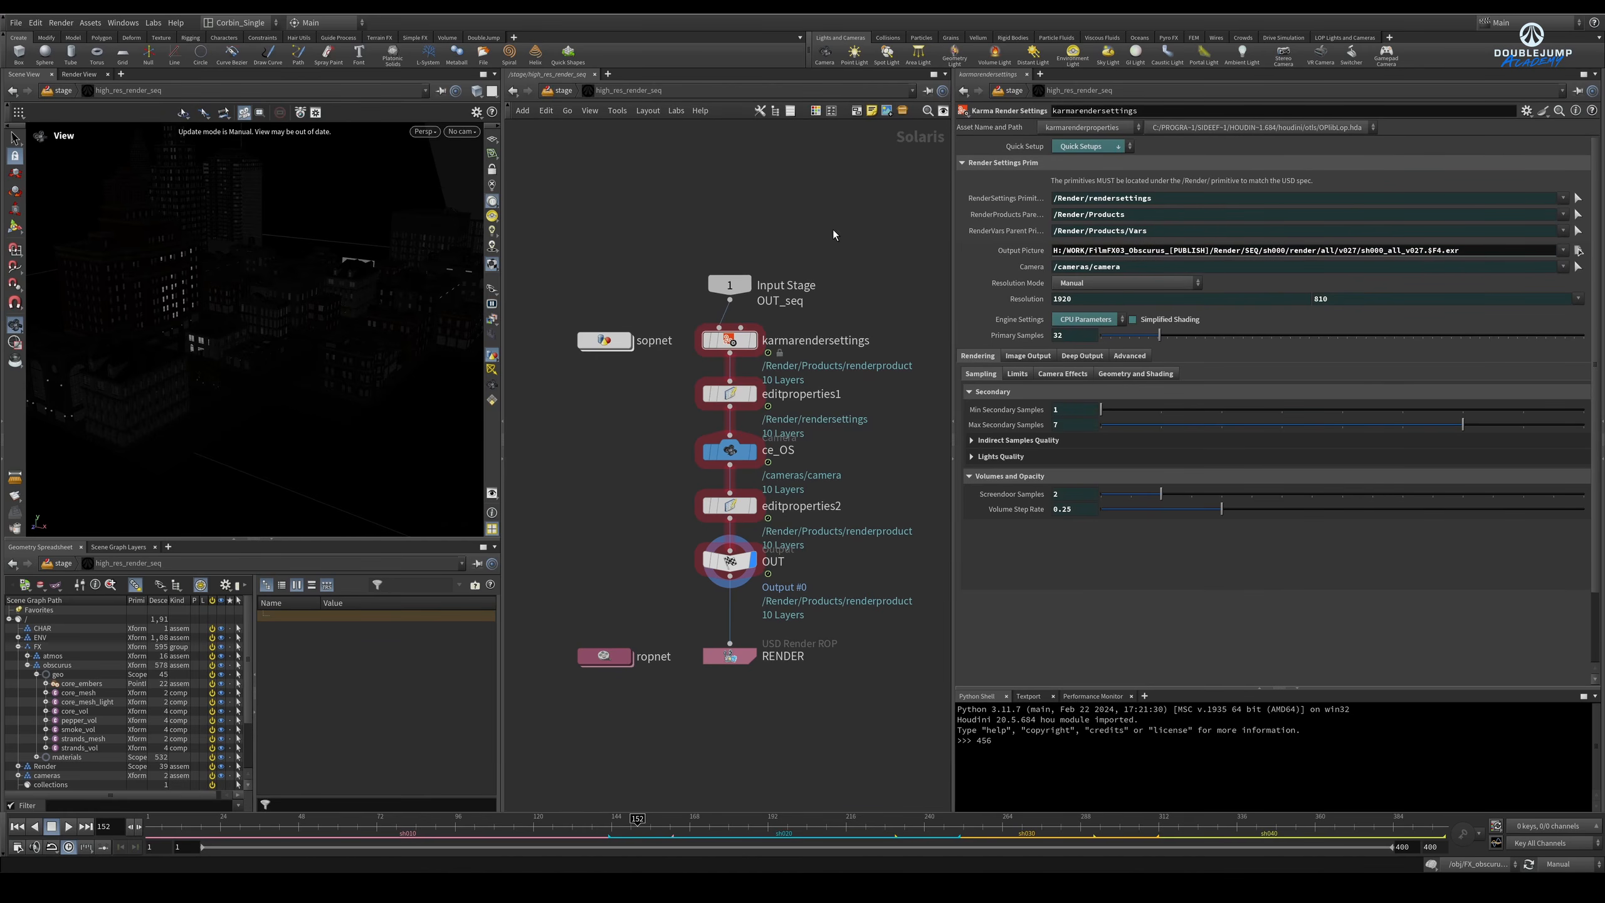
Step: Enter the ropnet network, lay out its RENDER and drop_and_render1 nodes and save the scene
double_click(613, 657)
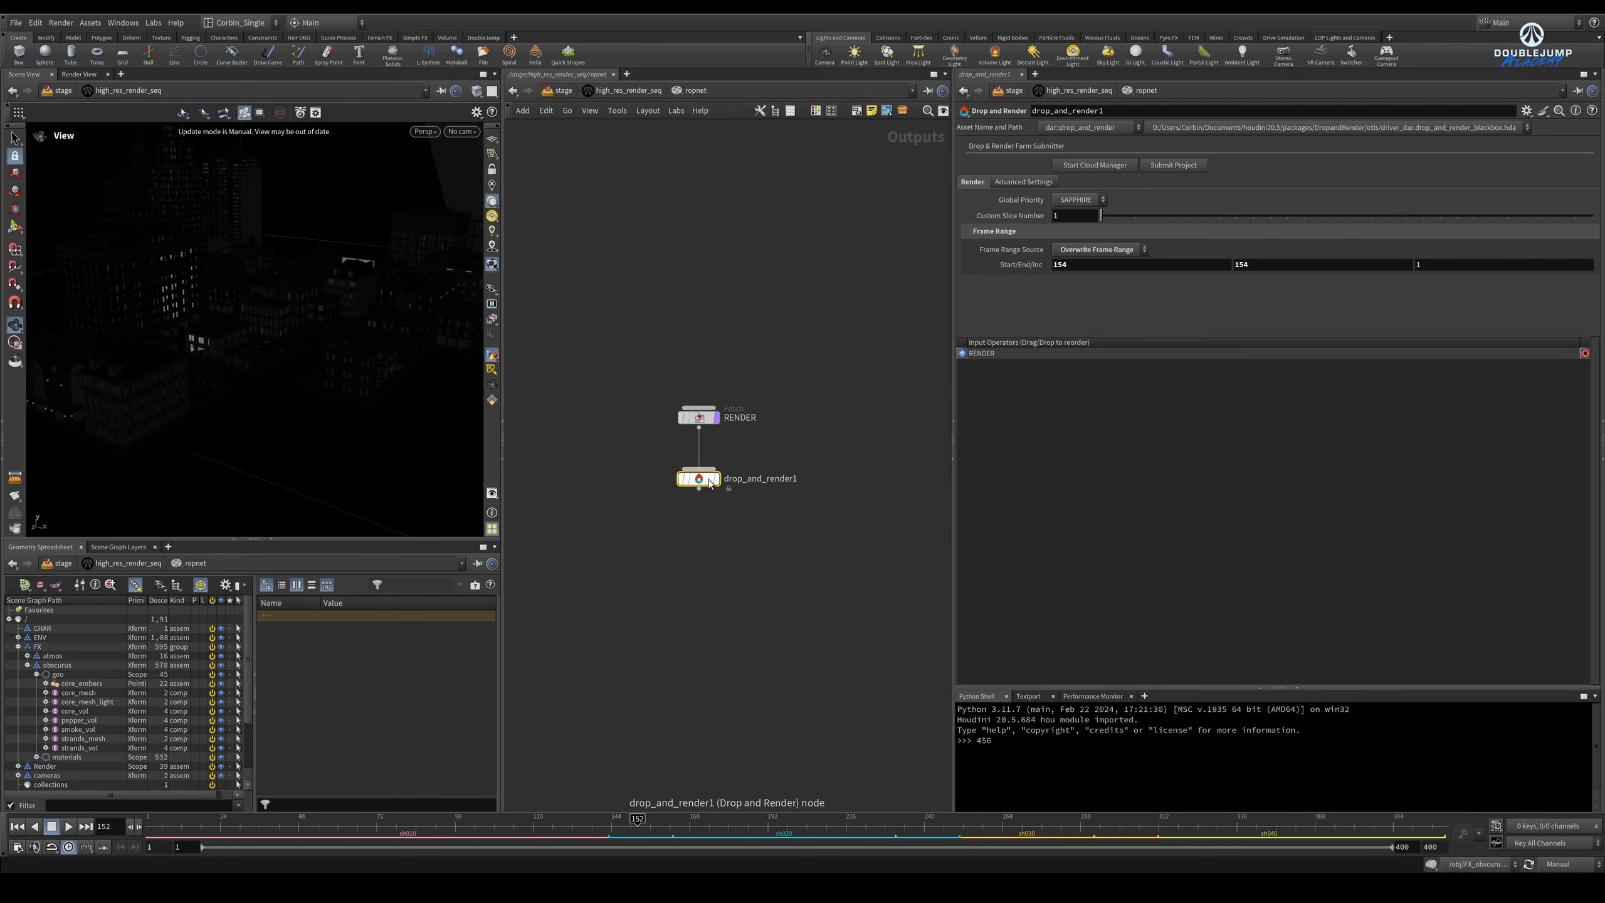
key("l")
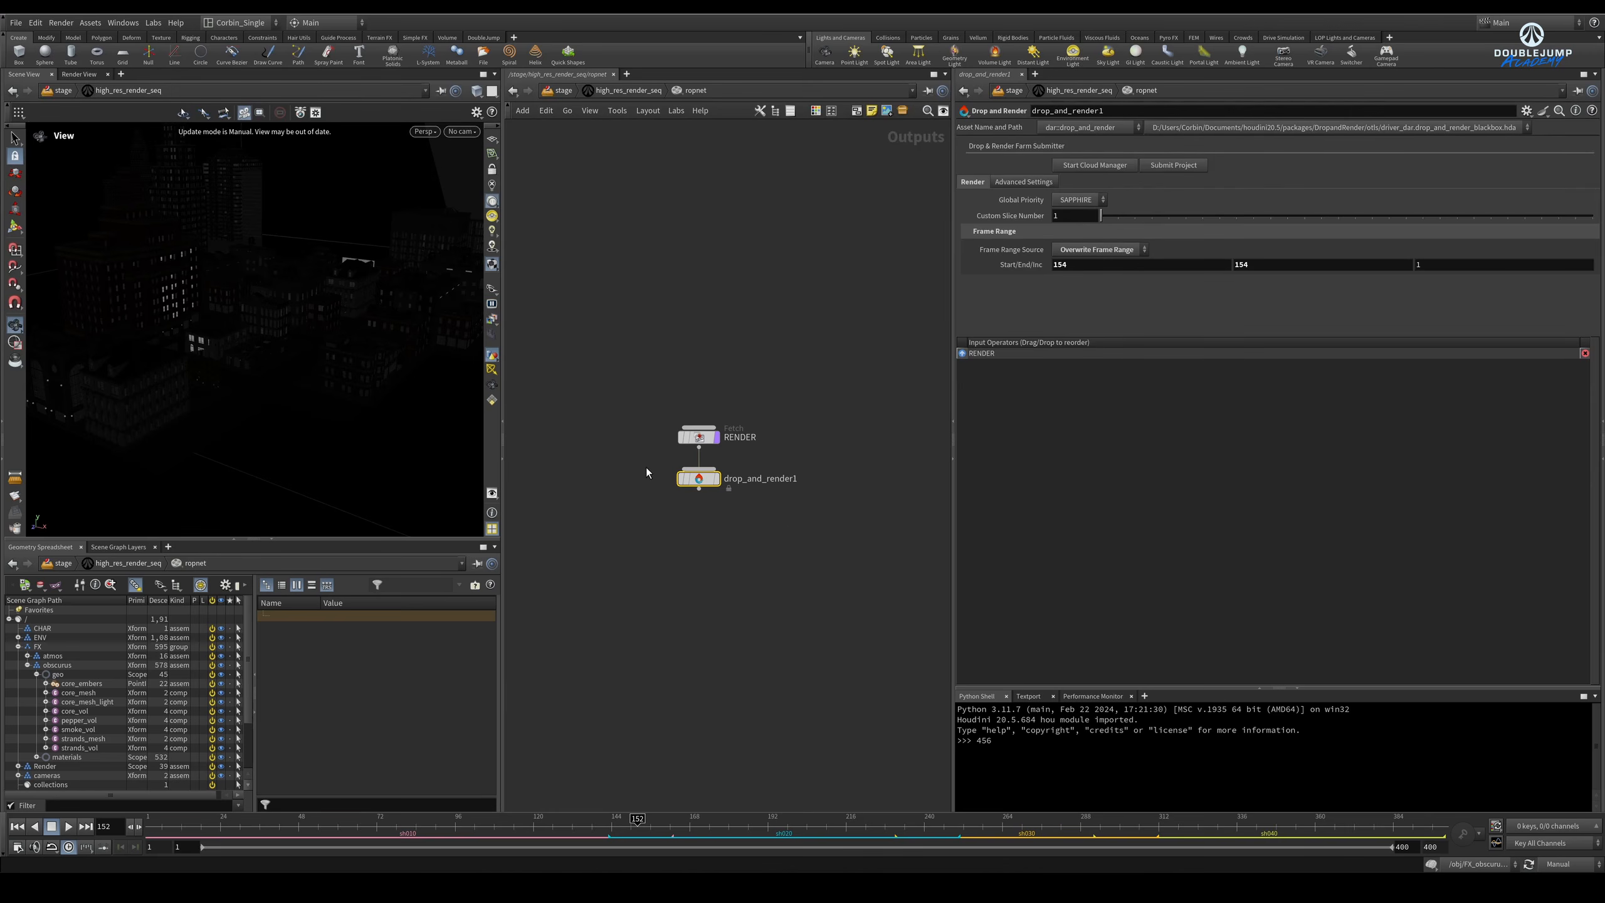
key("ctrl+s")
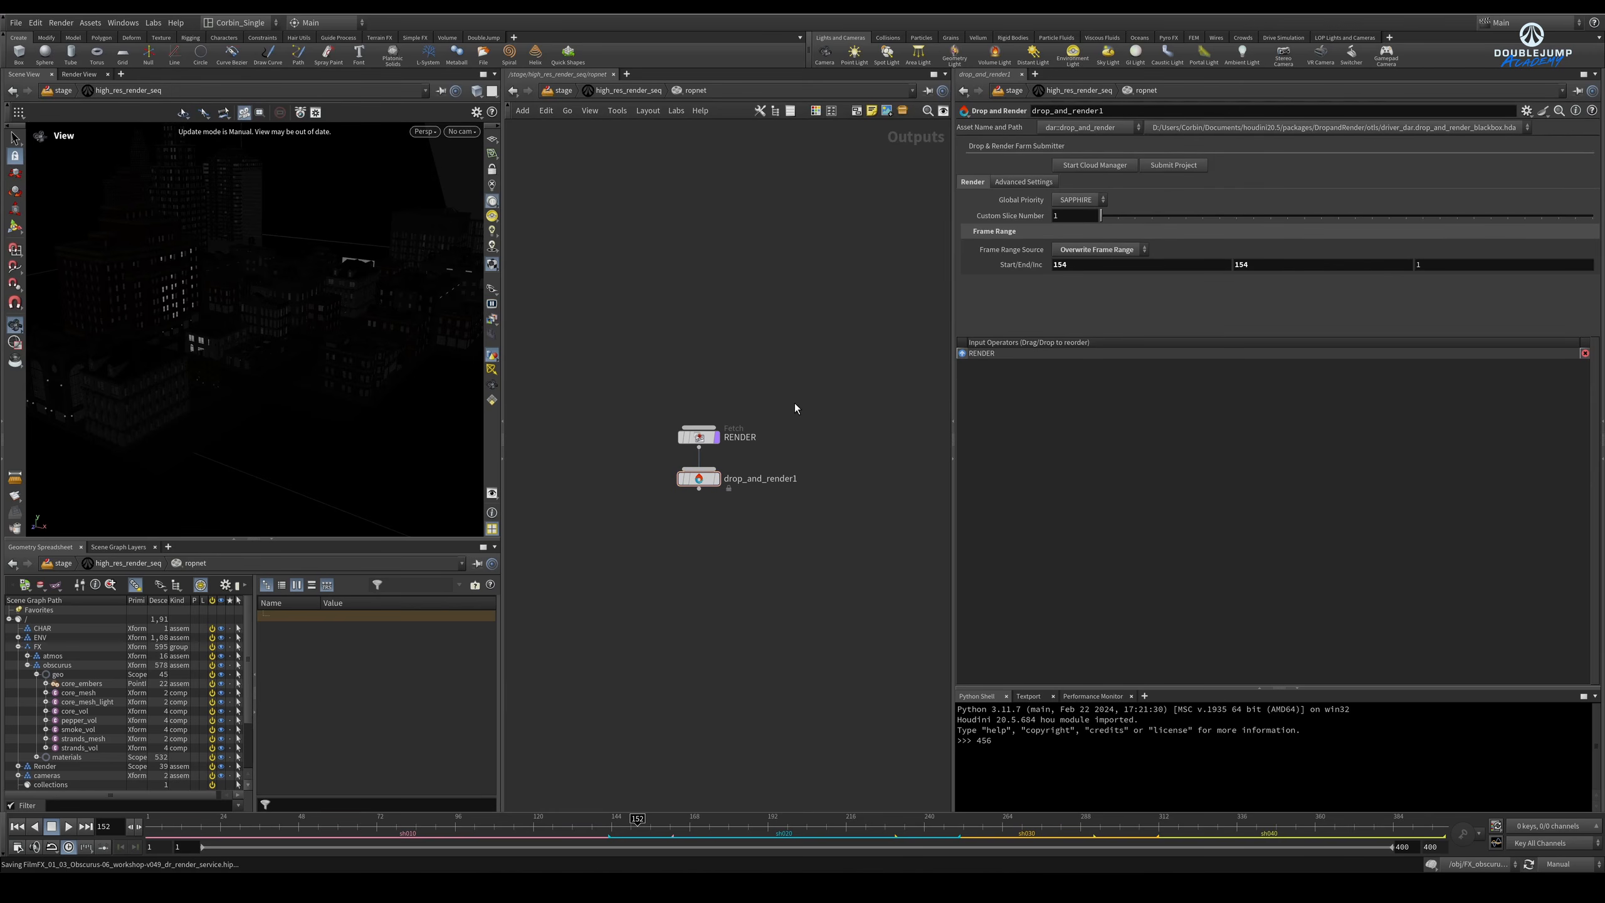
Step: Open the Drop and Render project submitter, rerun the scene check and read the activated custom HDA details
left_click(1176, 168)
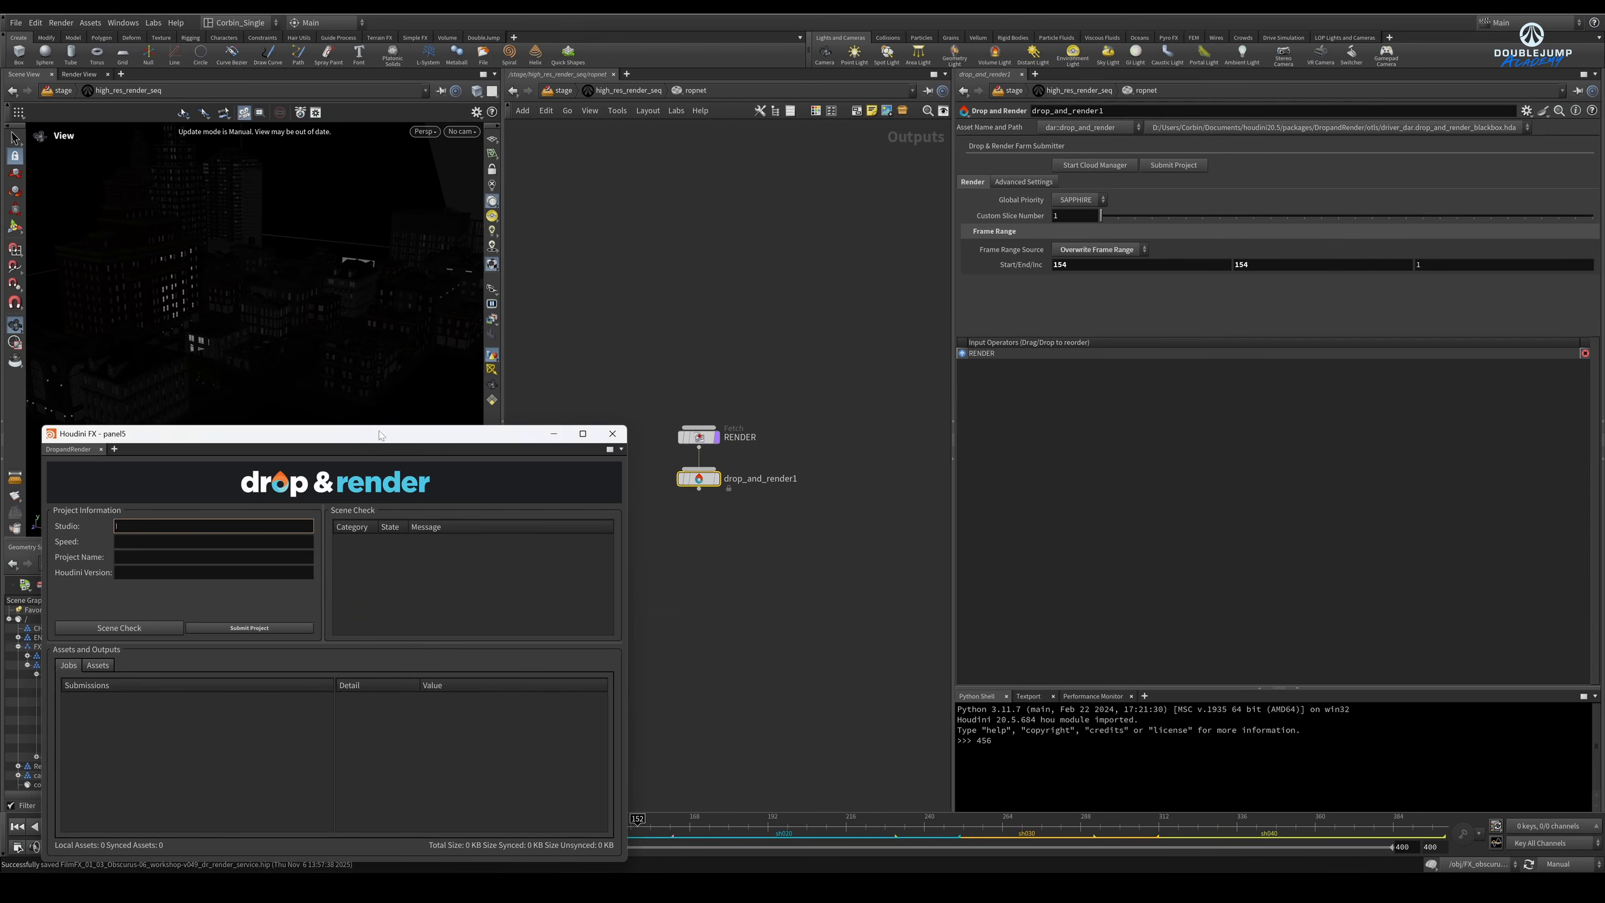
left_click_drag(381, 435, 837, 234)
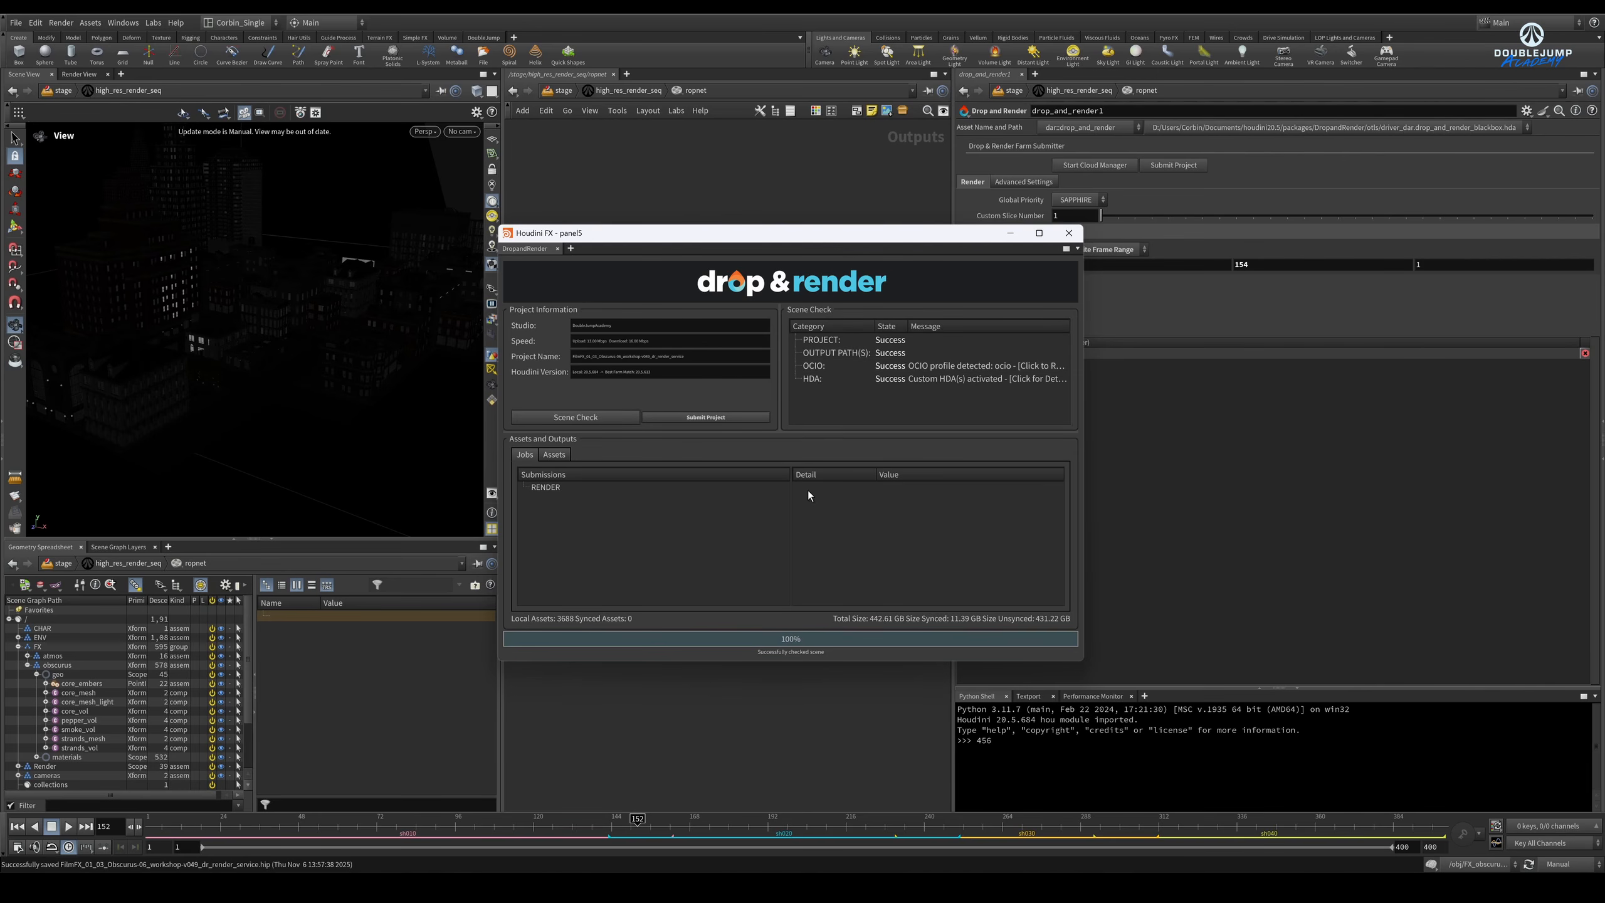
left_click(893, 379)
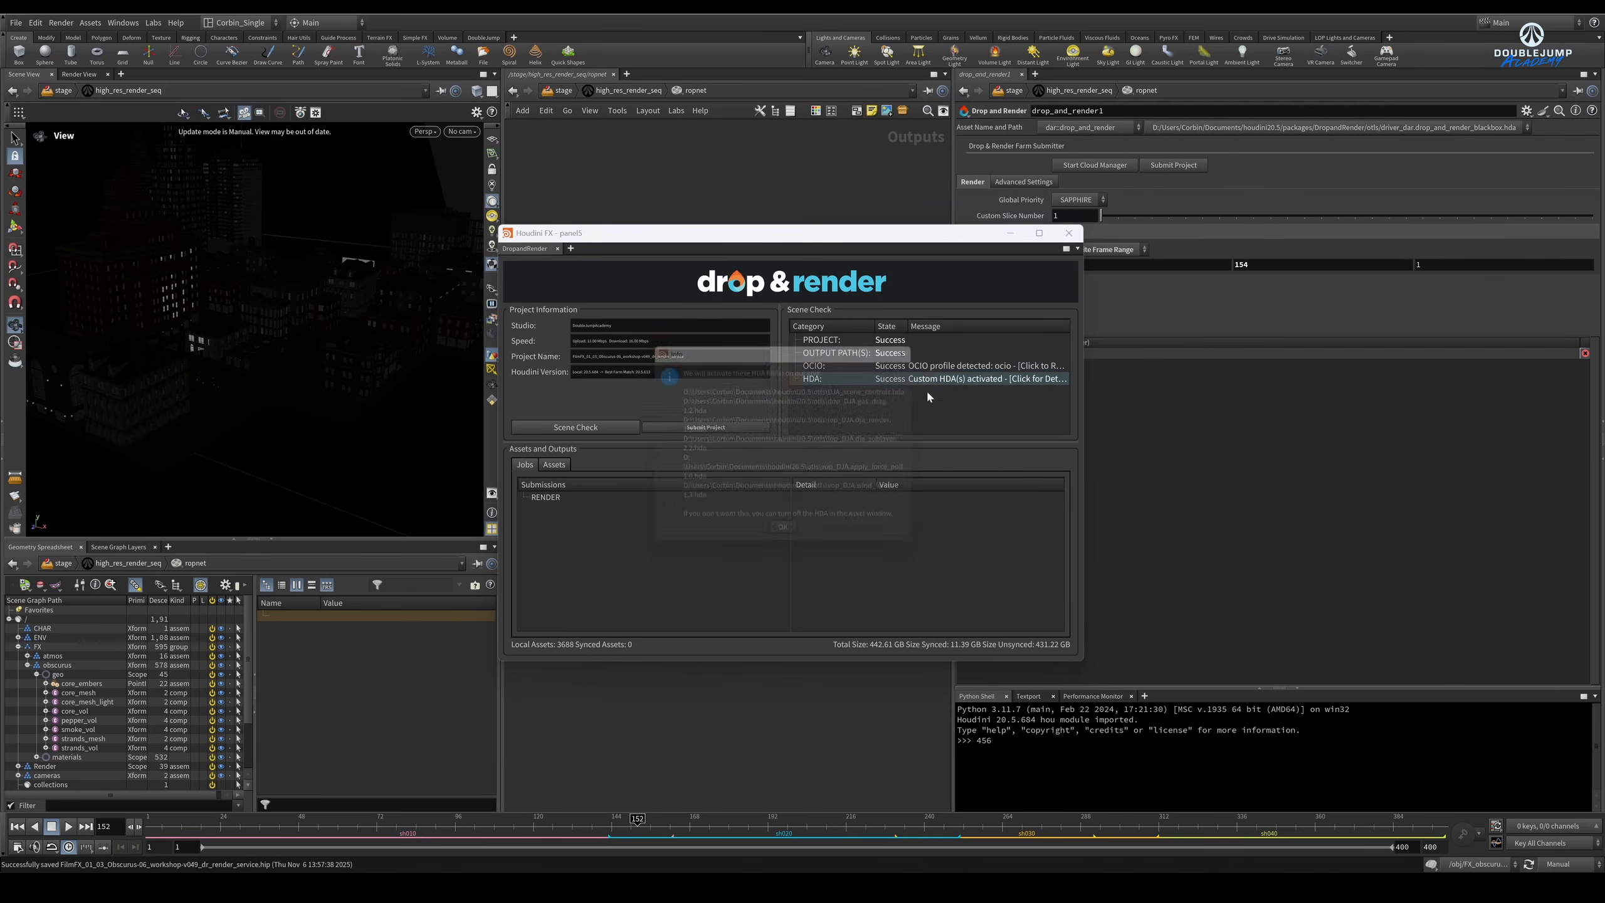
left_click(787, 538)
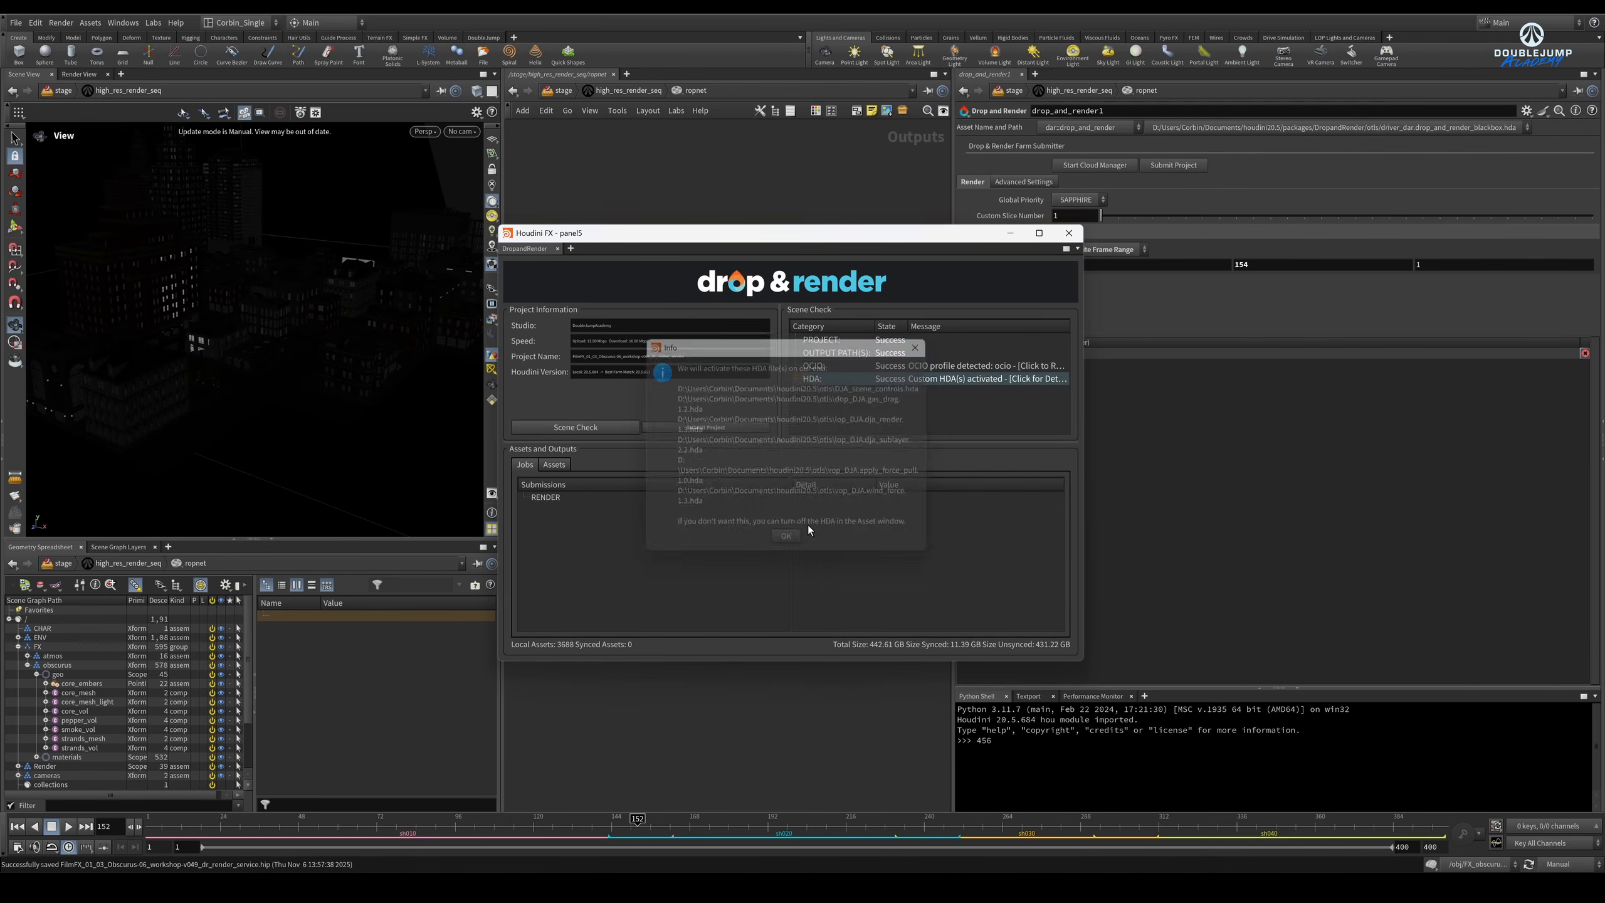
Step: Remove the detected OCIO profile from the upload list and dismiss the notice
left_click(929, 366)
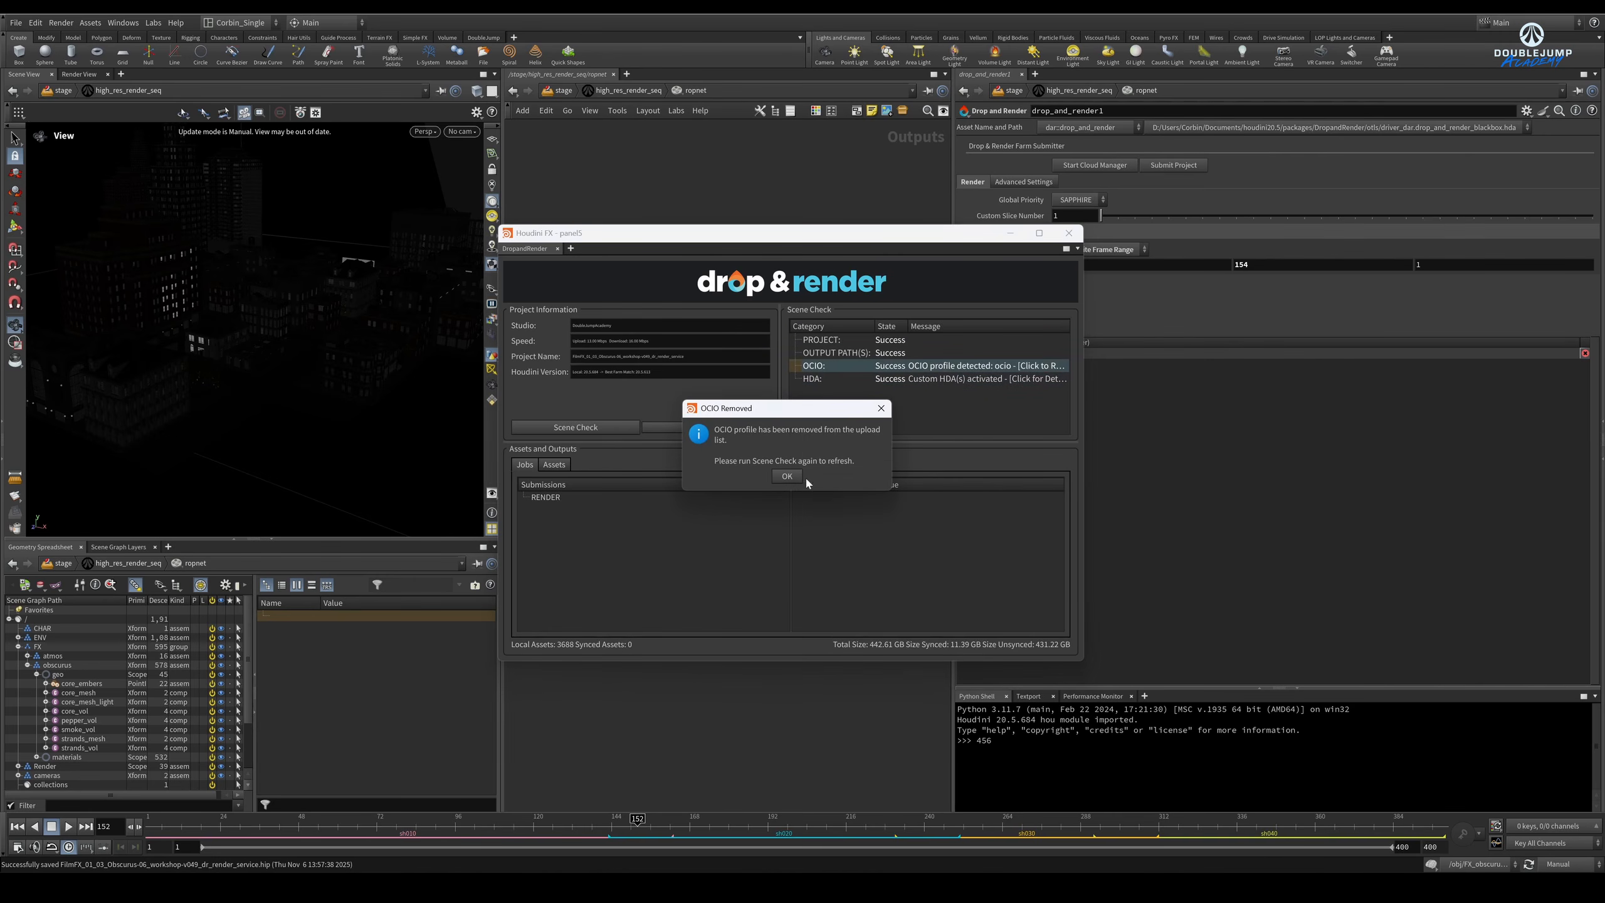
left_click(786, 476)
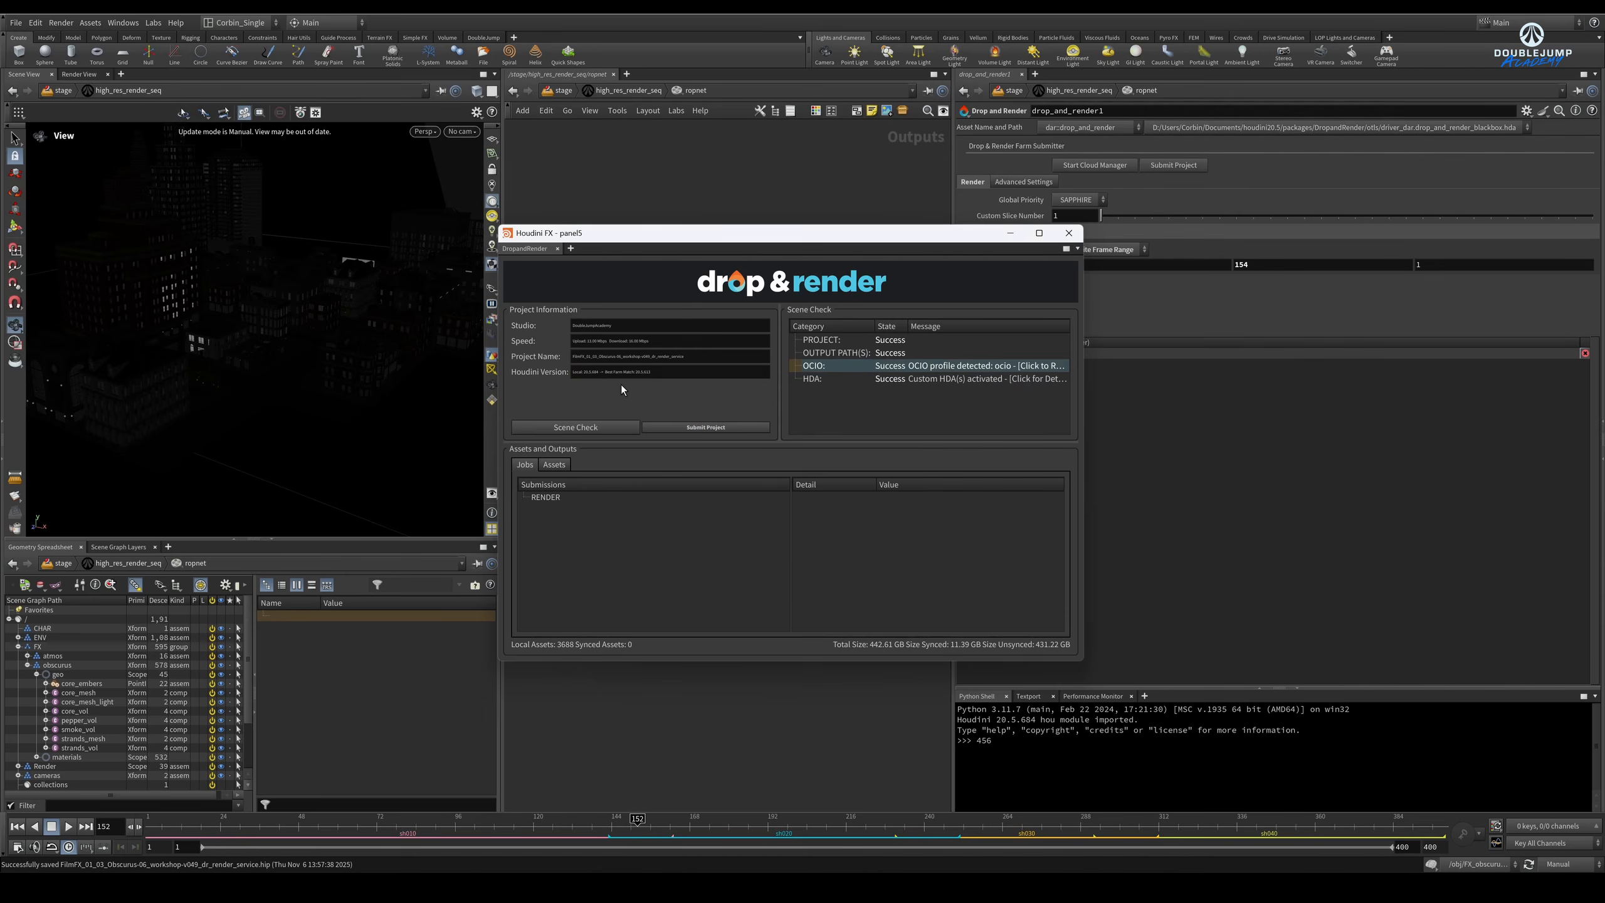
Step: List the submission's assets with the ENV.usda files expanded, and enlarge the submitter to read their paths
left_click(554, 464)
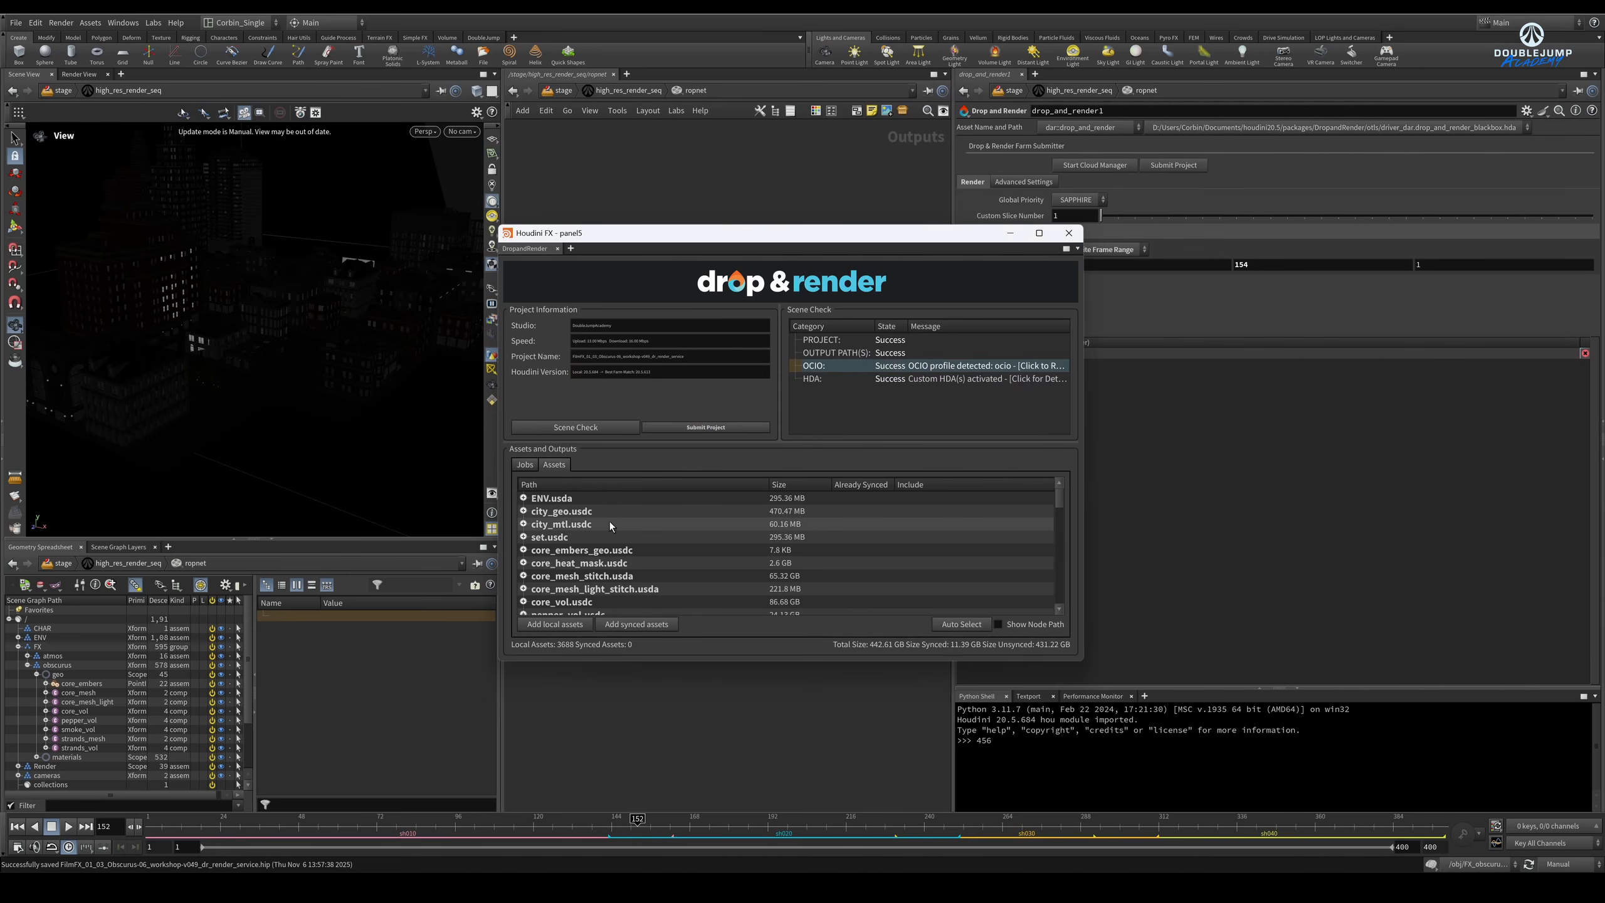
double_click(537, 499)
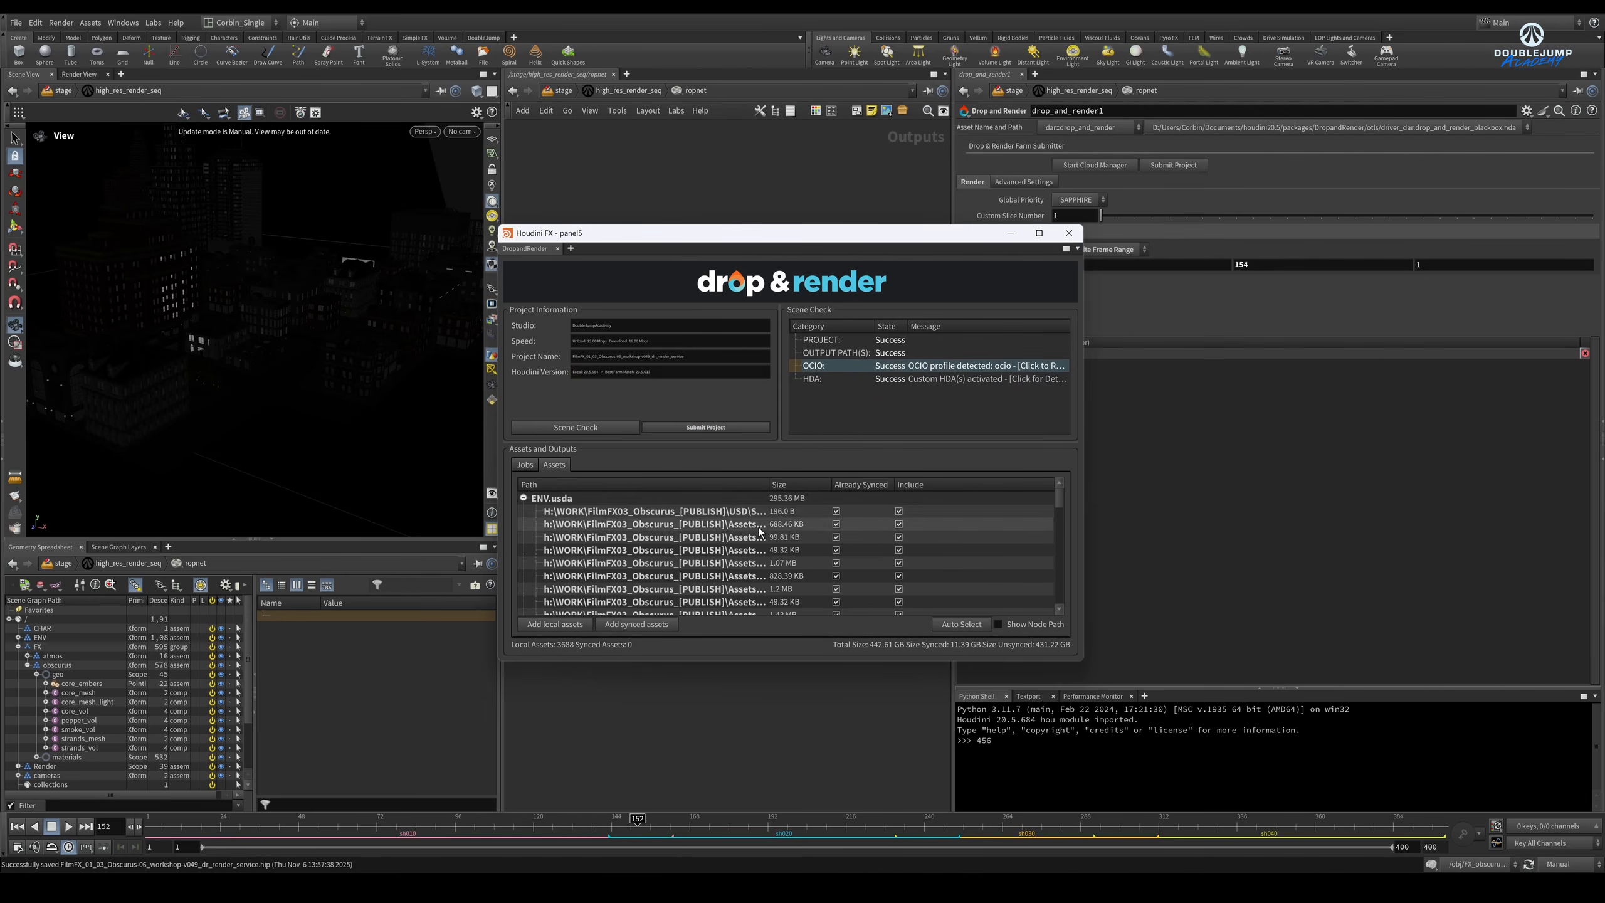
left_click_drag(769, 484, 833, 484)
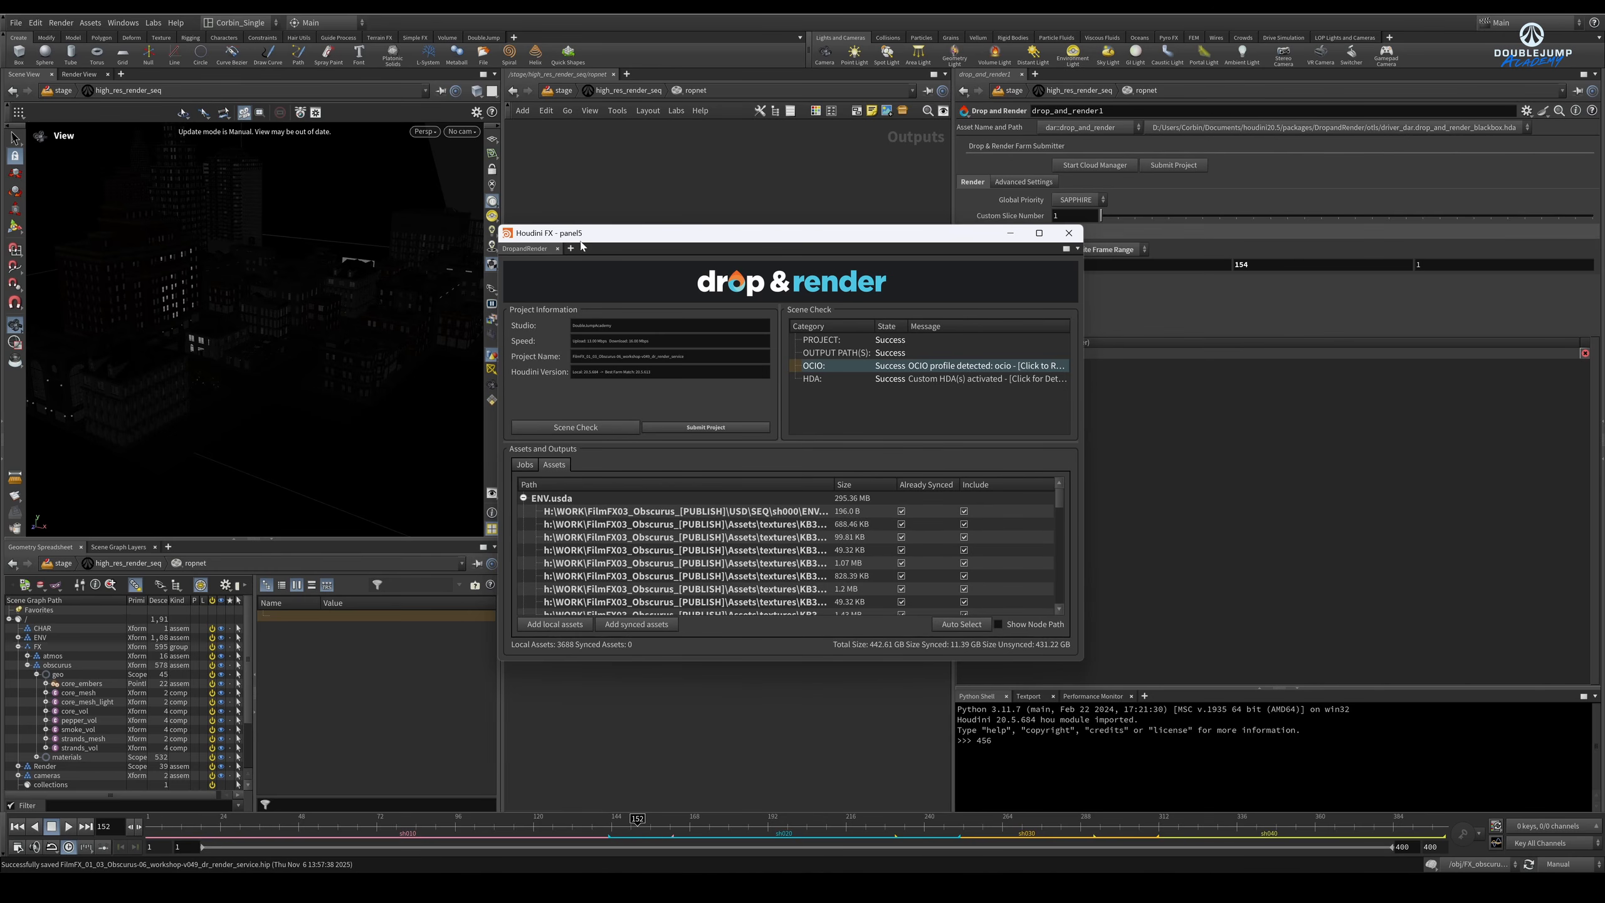
left_click_drag(497, 223, 279, 109)
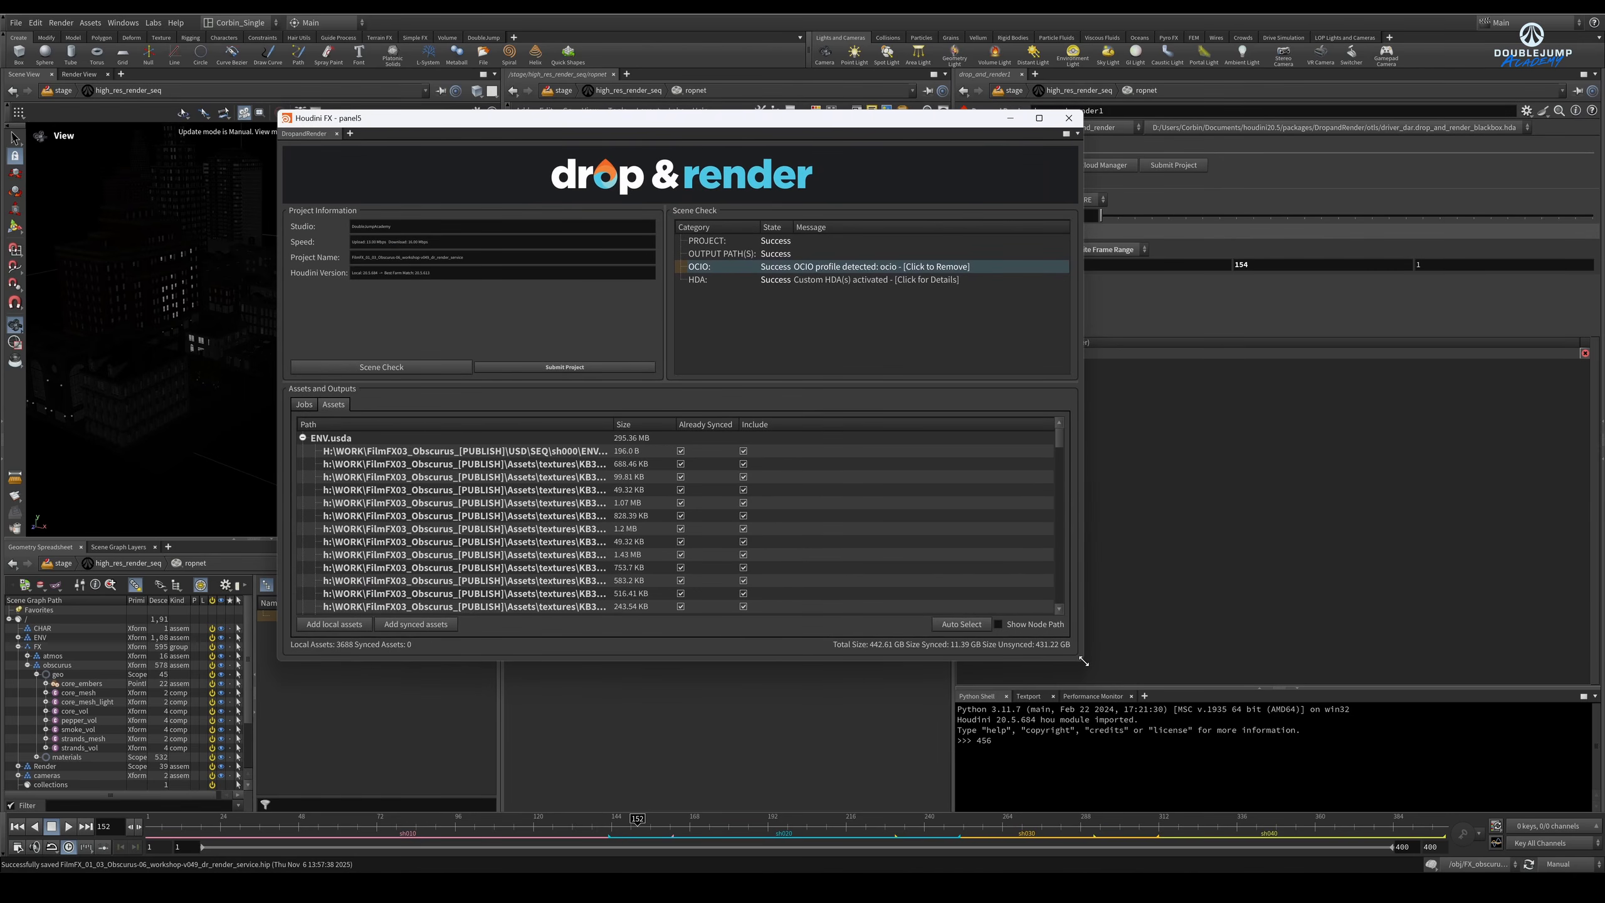
left_click_drag(1084, 662, 1349, 779)
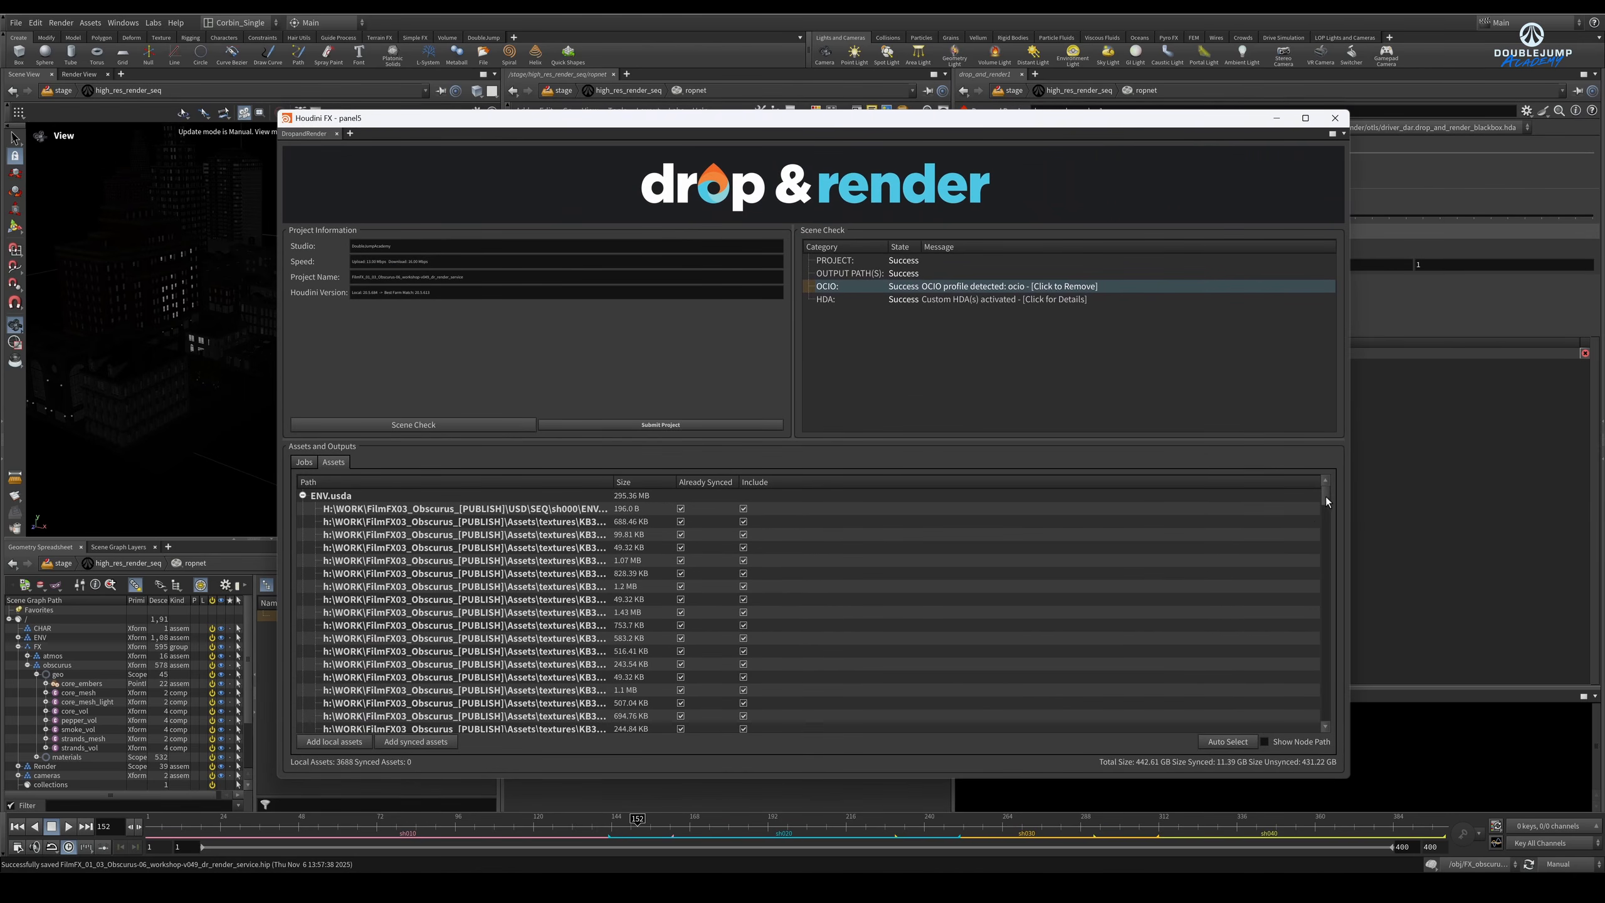
Step: Examine the texture and geometry files' full paths and their Already Synced and Include states in the asset list
left_click_drag(1325, 497, 1328, 523)
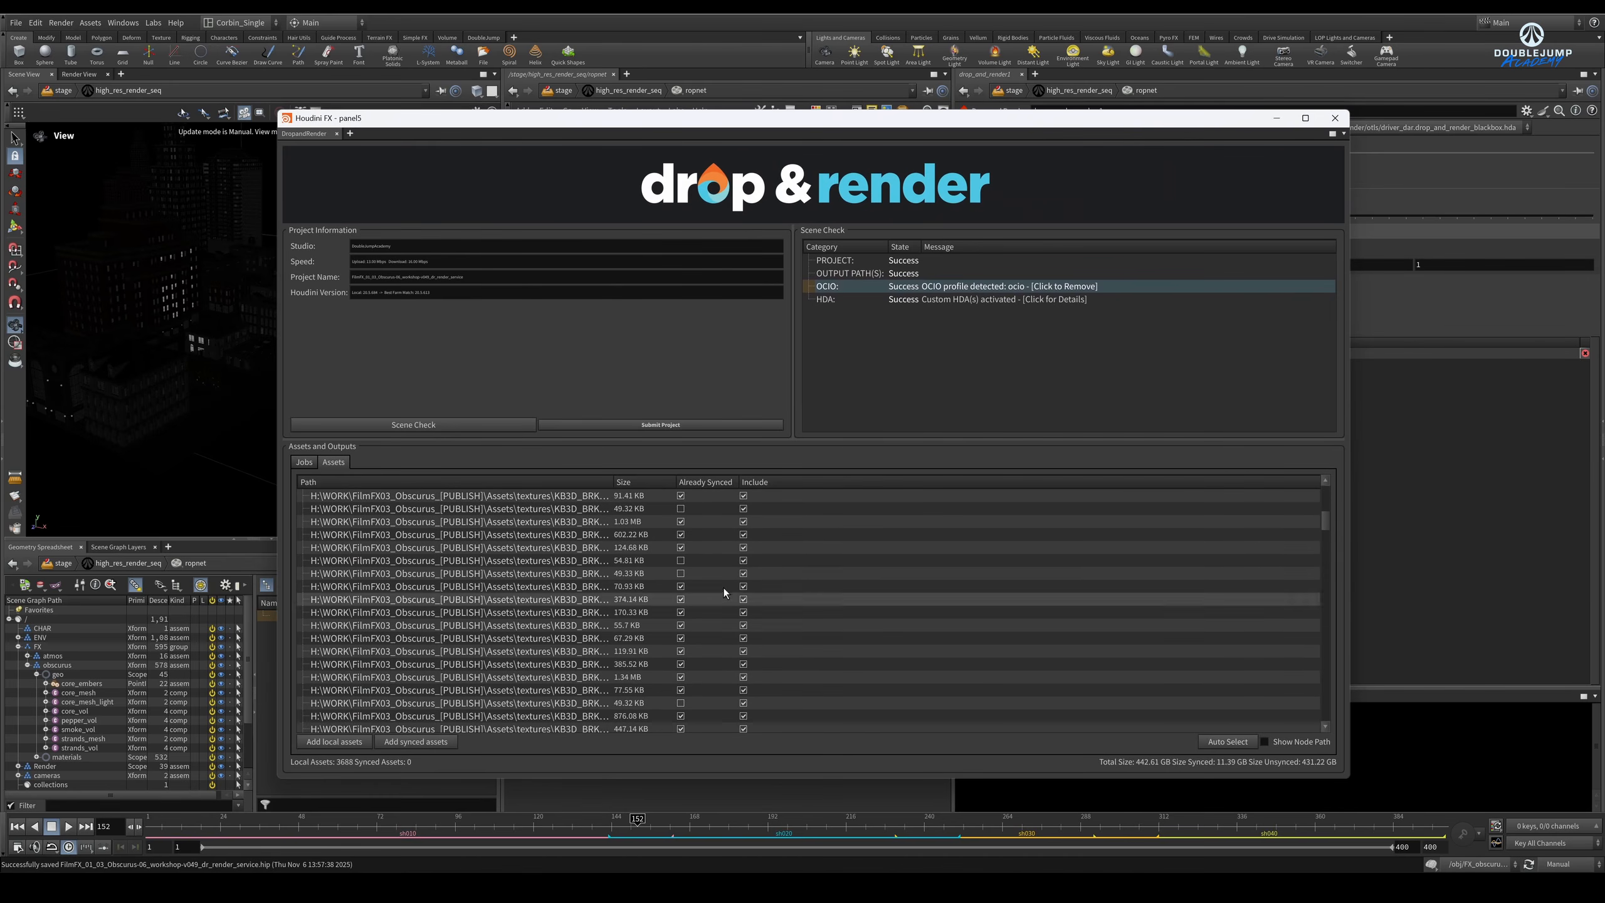
left_click(701, 560)
left_click_drag(616, 481, 730, 482)
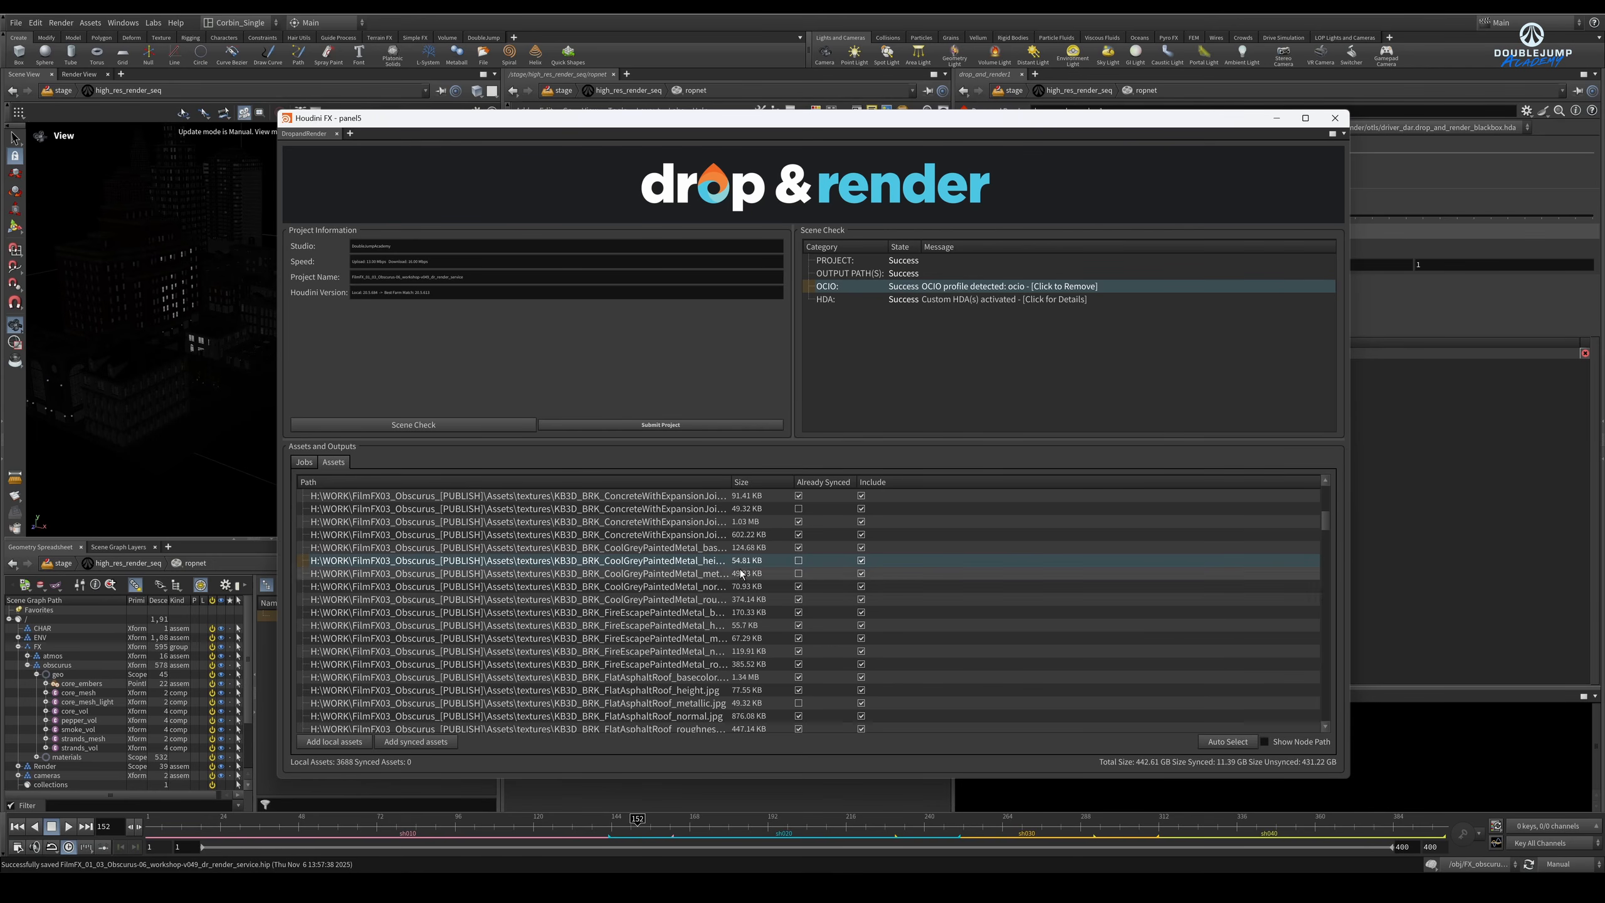
scroll(889, 525, "up", 10)
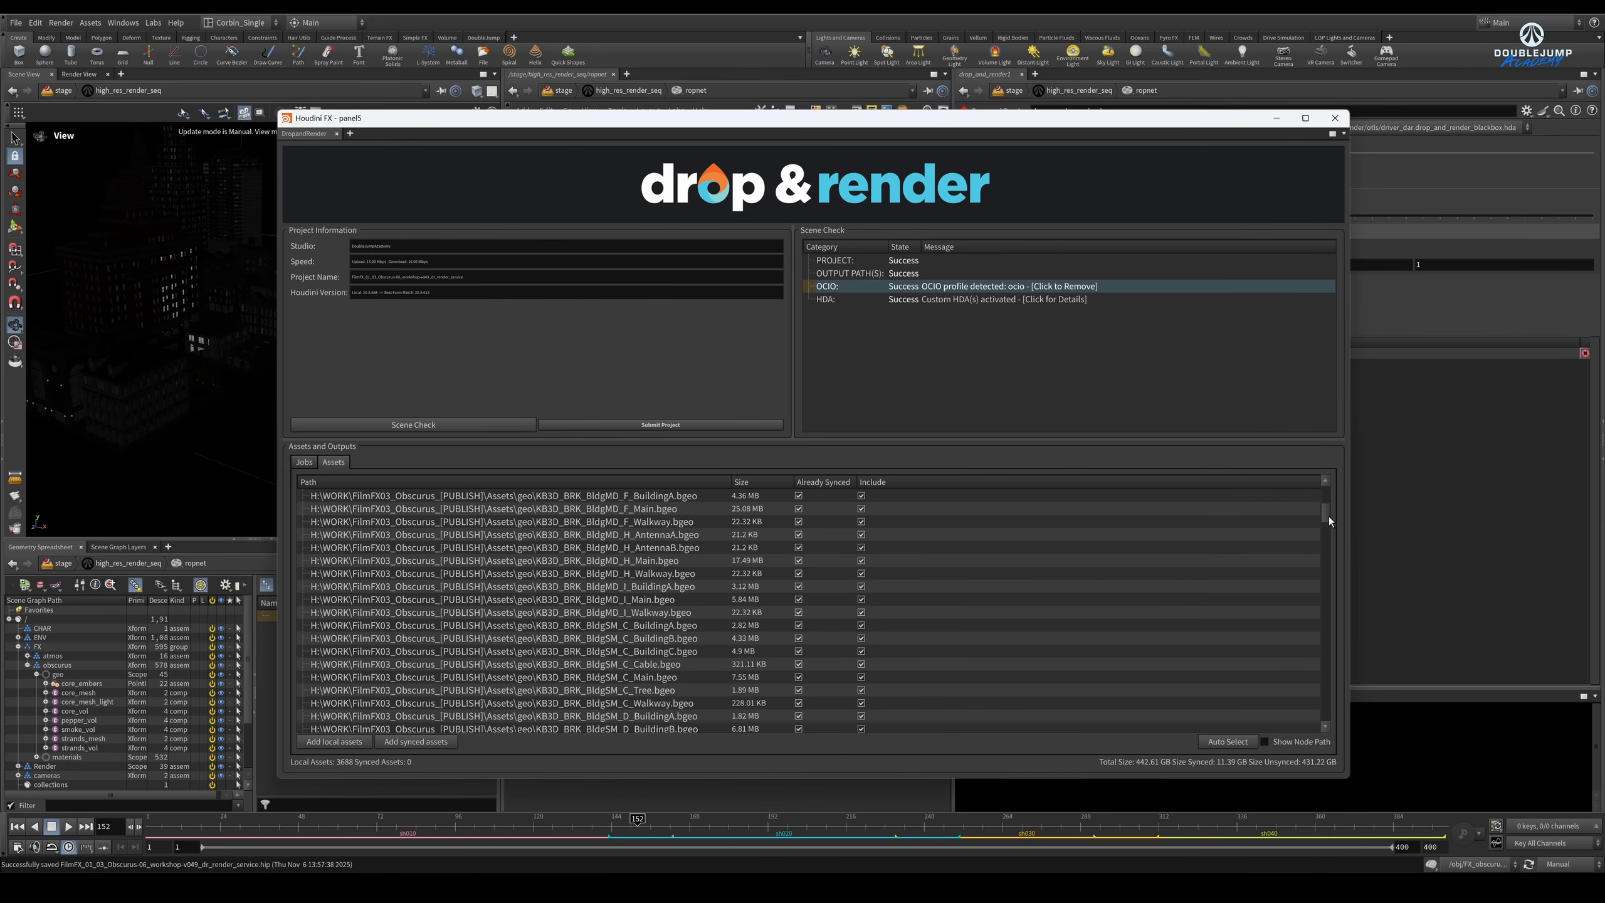
left_click_drag(1327, 518, 1325, 493)
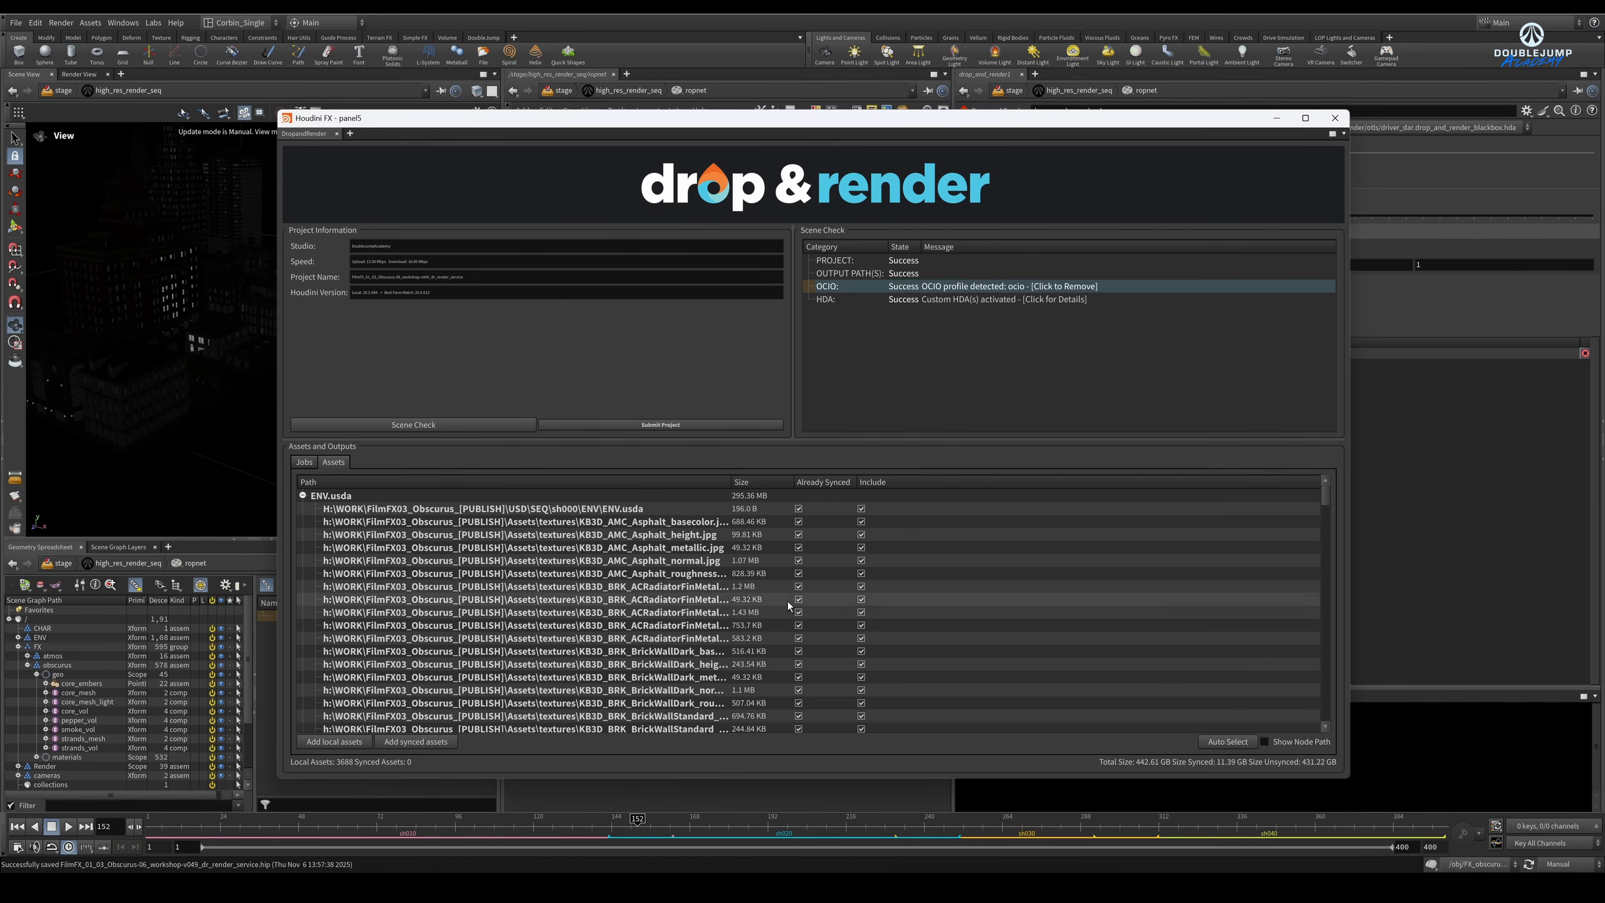
Step: Collapse the ENV.usda group and check the RENDER job details before returning to the asset list
left_click(303, 495)
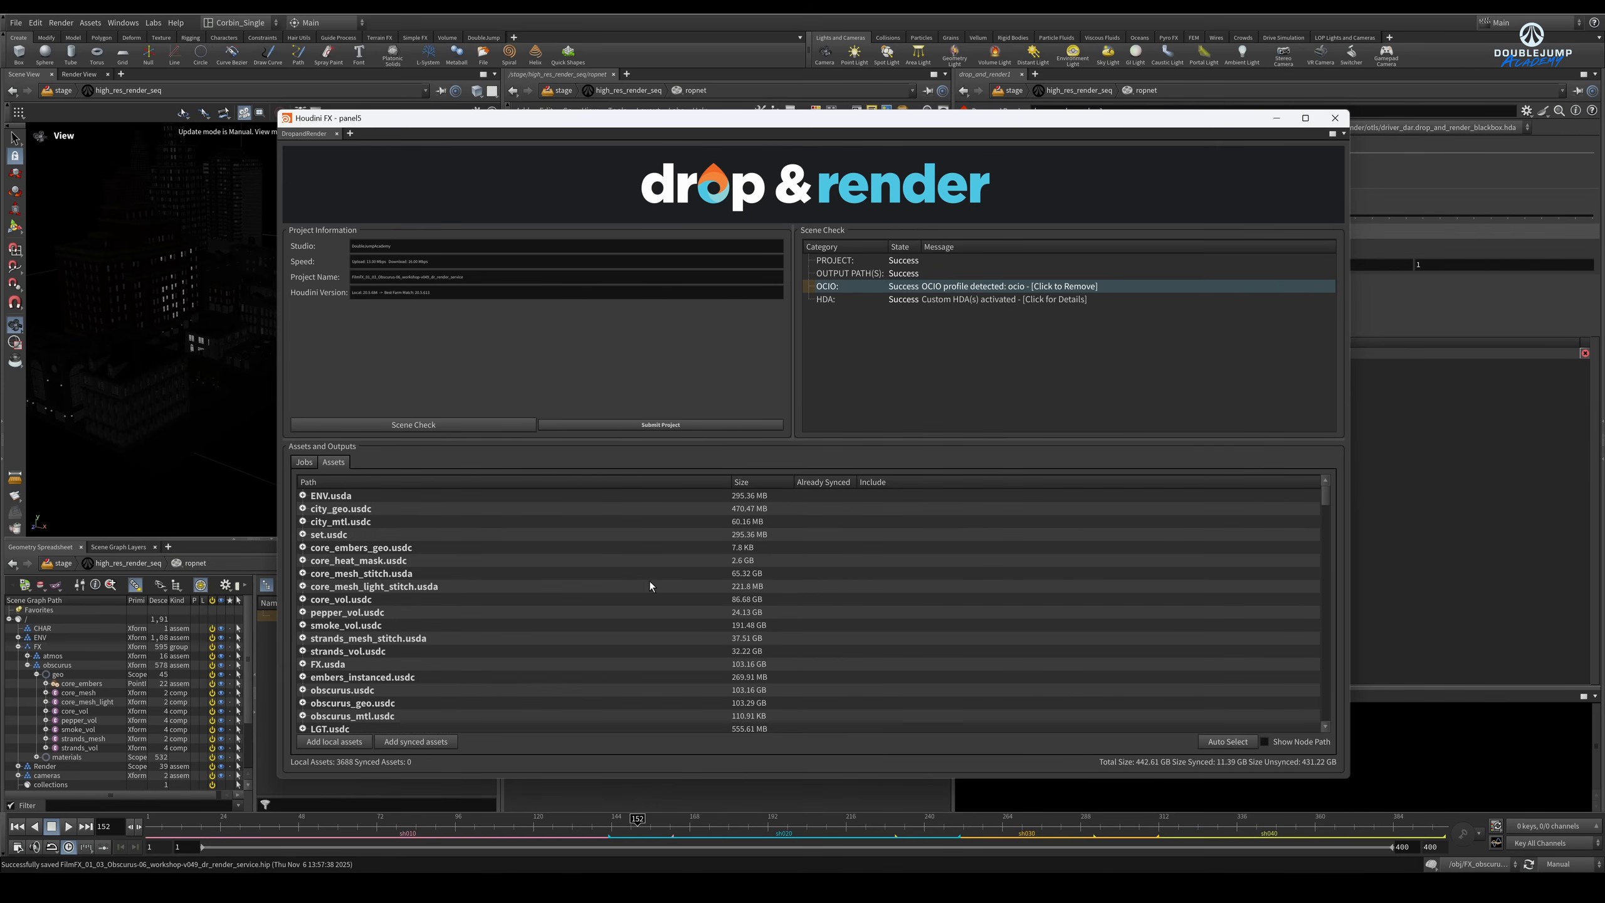
left_click(312, 463)
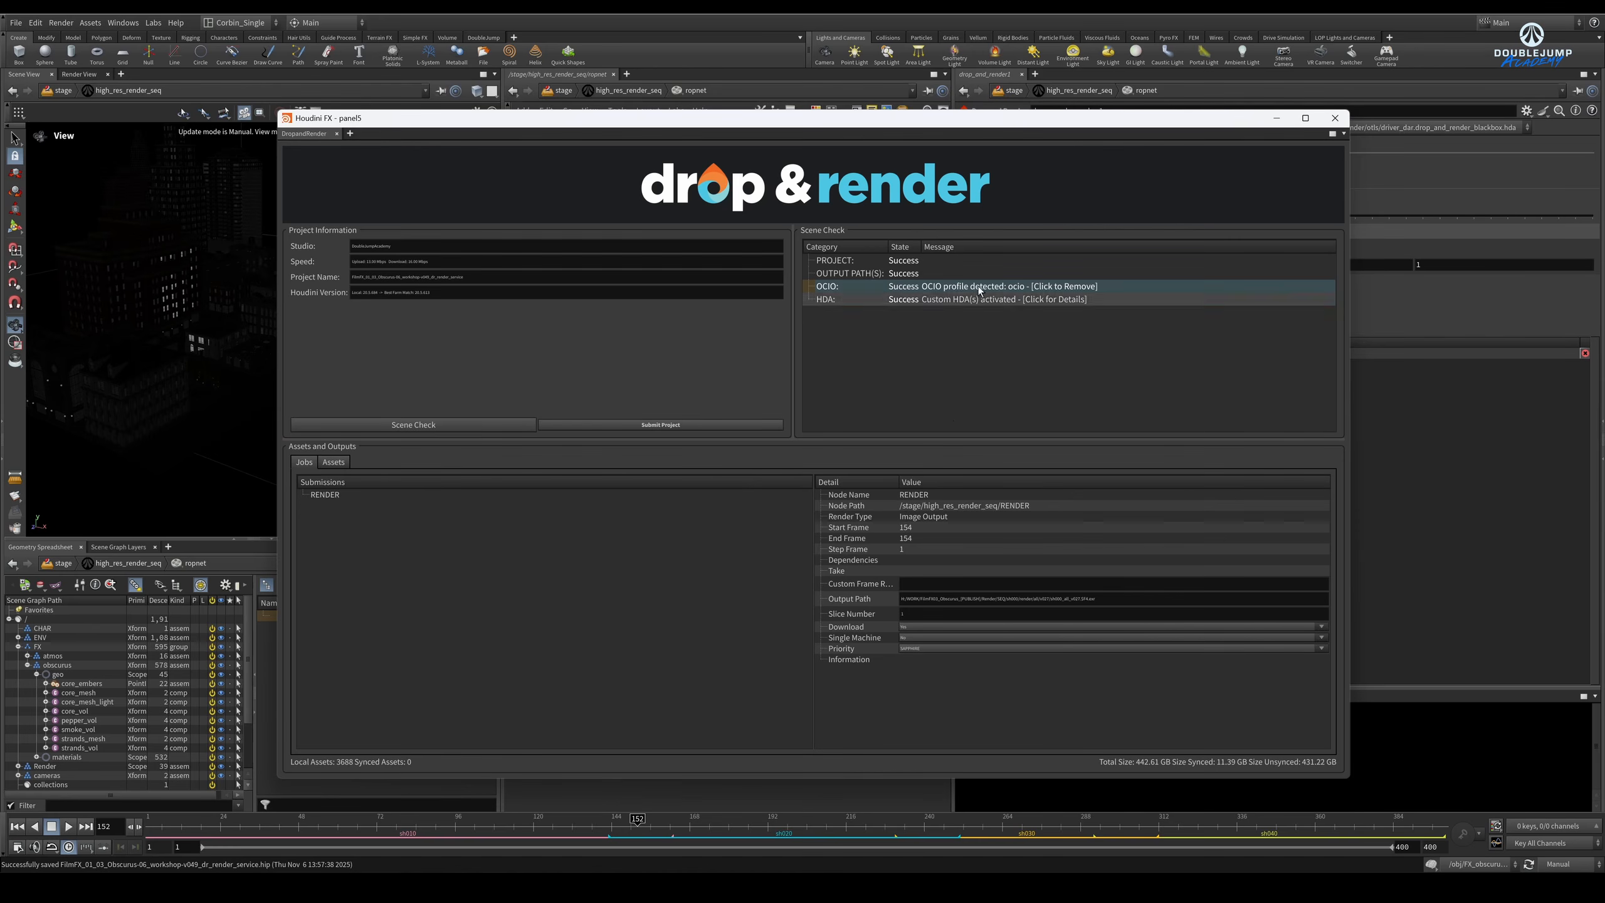
left_click(334, 462)
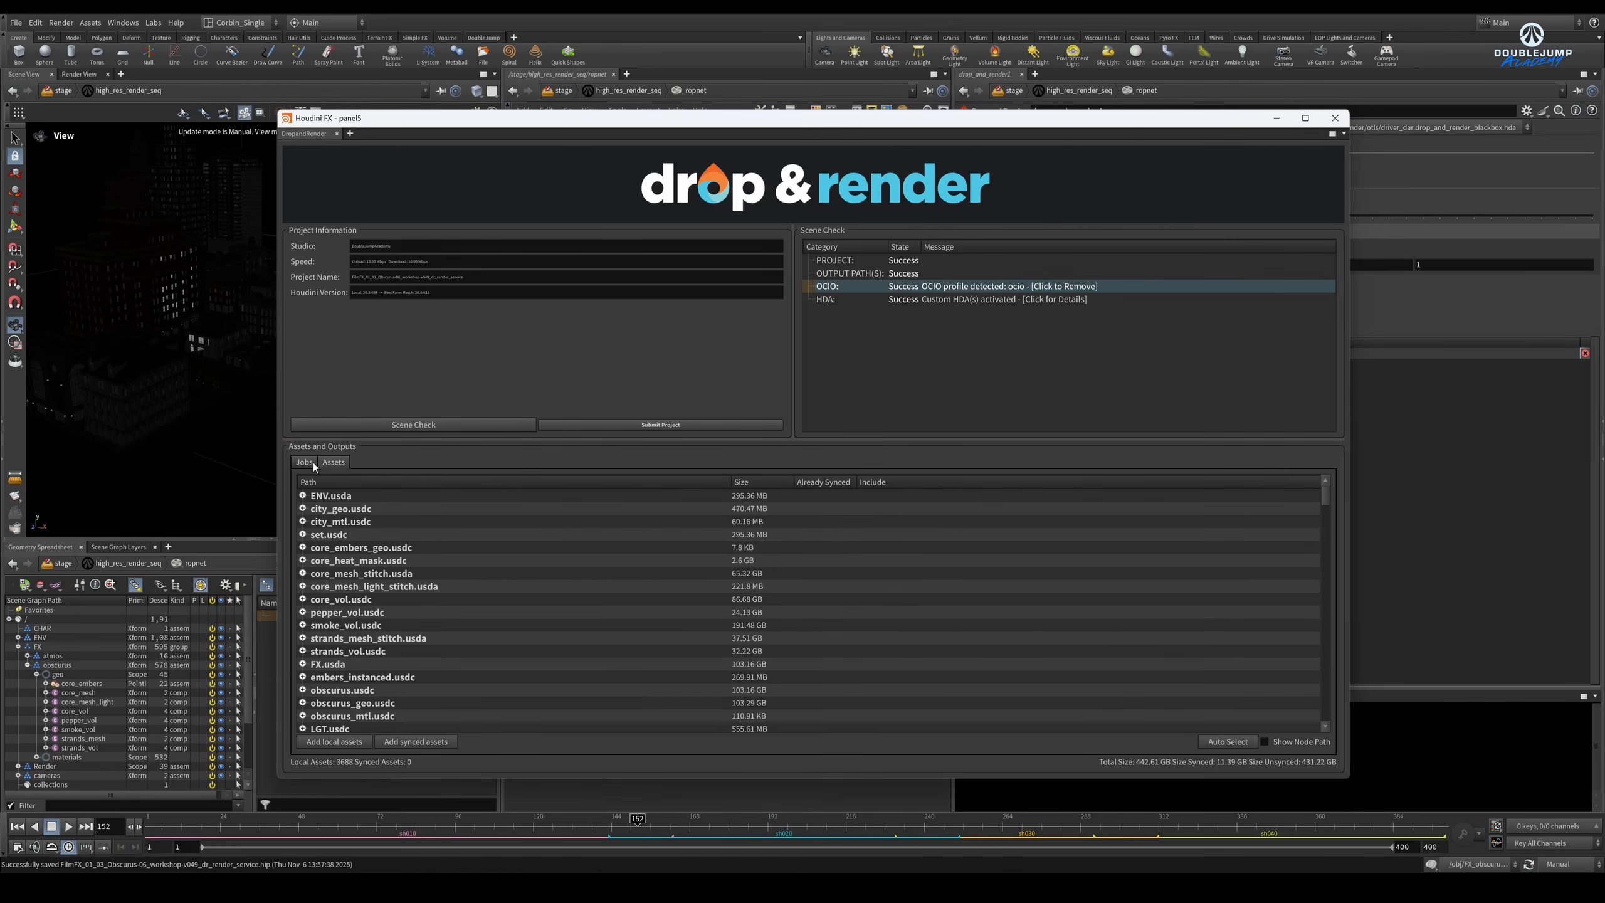
Step: Review the RENDER job's details and read its full output path without changing it
left_click(305, 462)
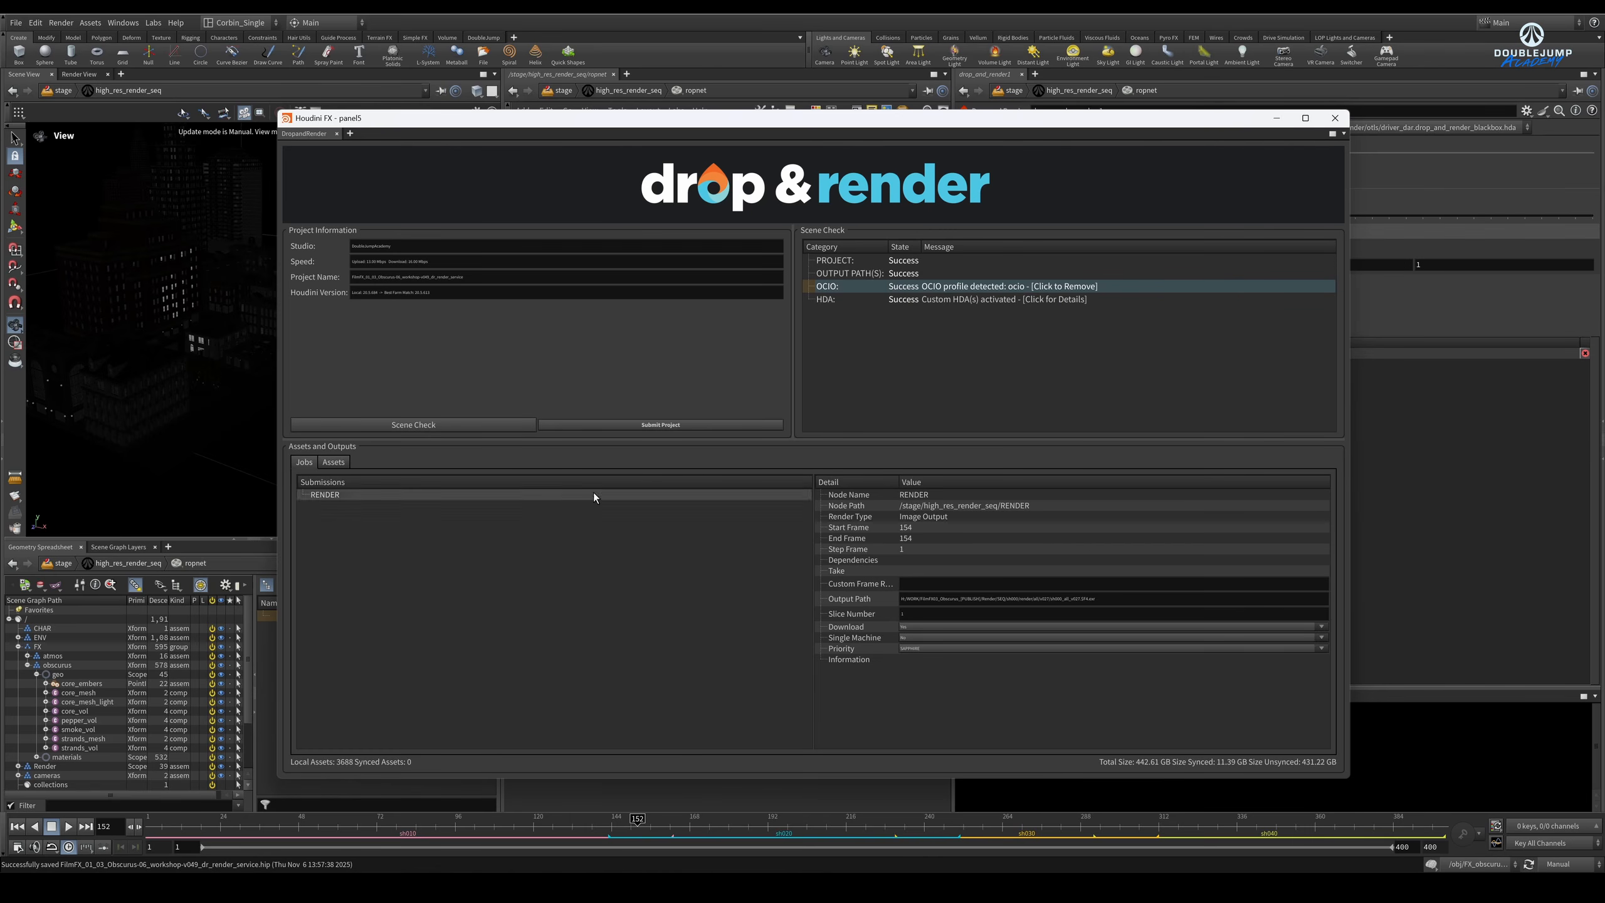
left_click(323, 495)
left_click_drag(1095, 598, 902, 598)
key("Return")
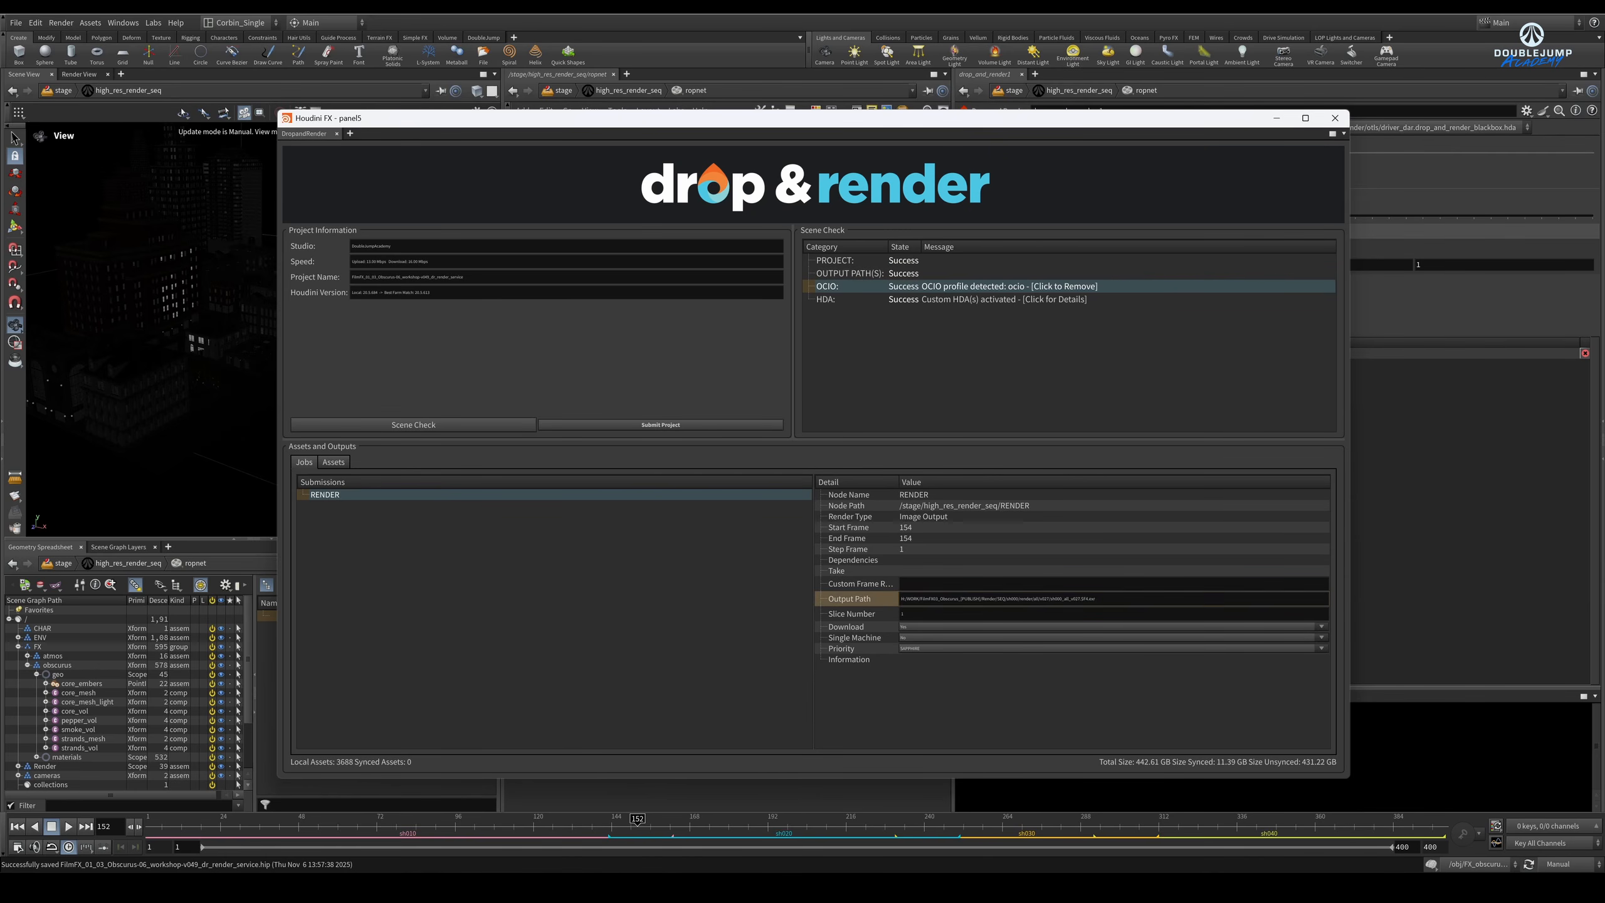
double_click(998, 598)
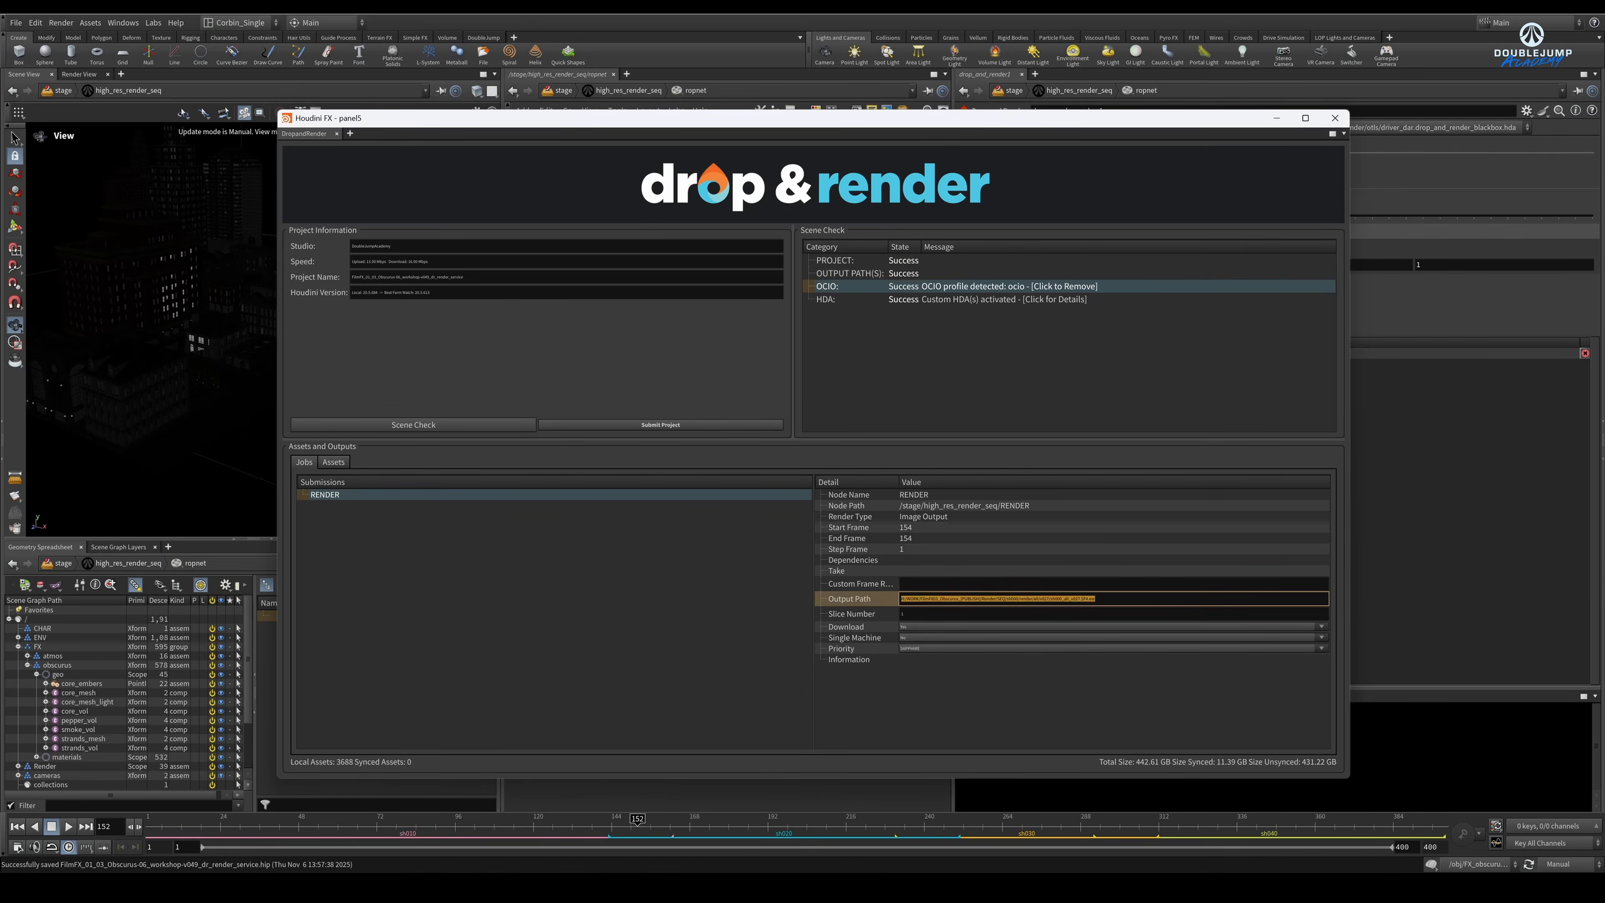
key("Return")
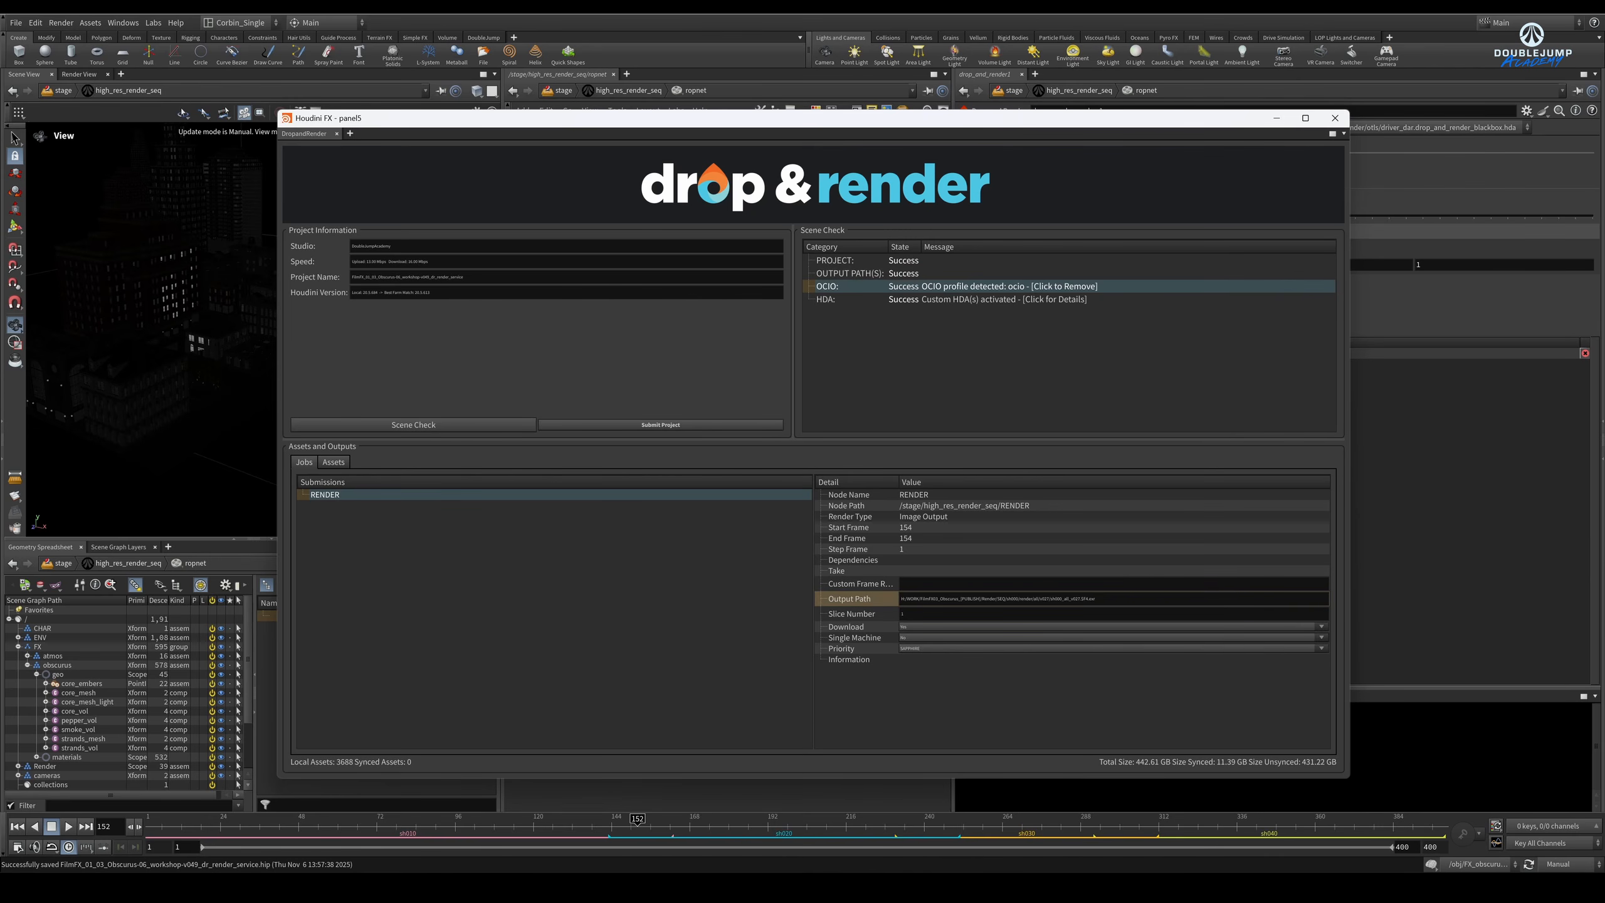
Step: Submit the project to the render farm, and check the cloud manager's transfers and queue
left_click(682, 426)
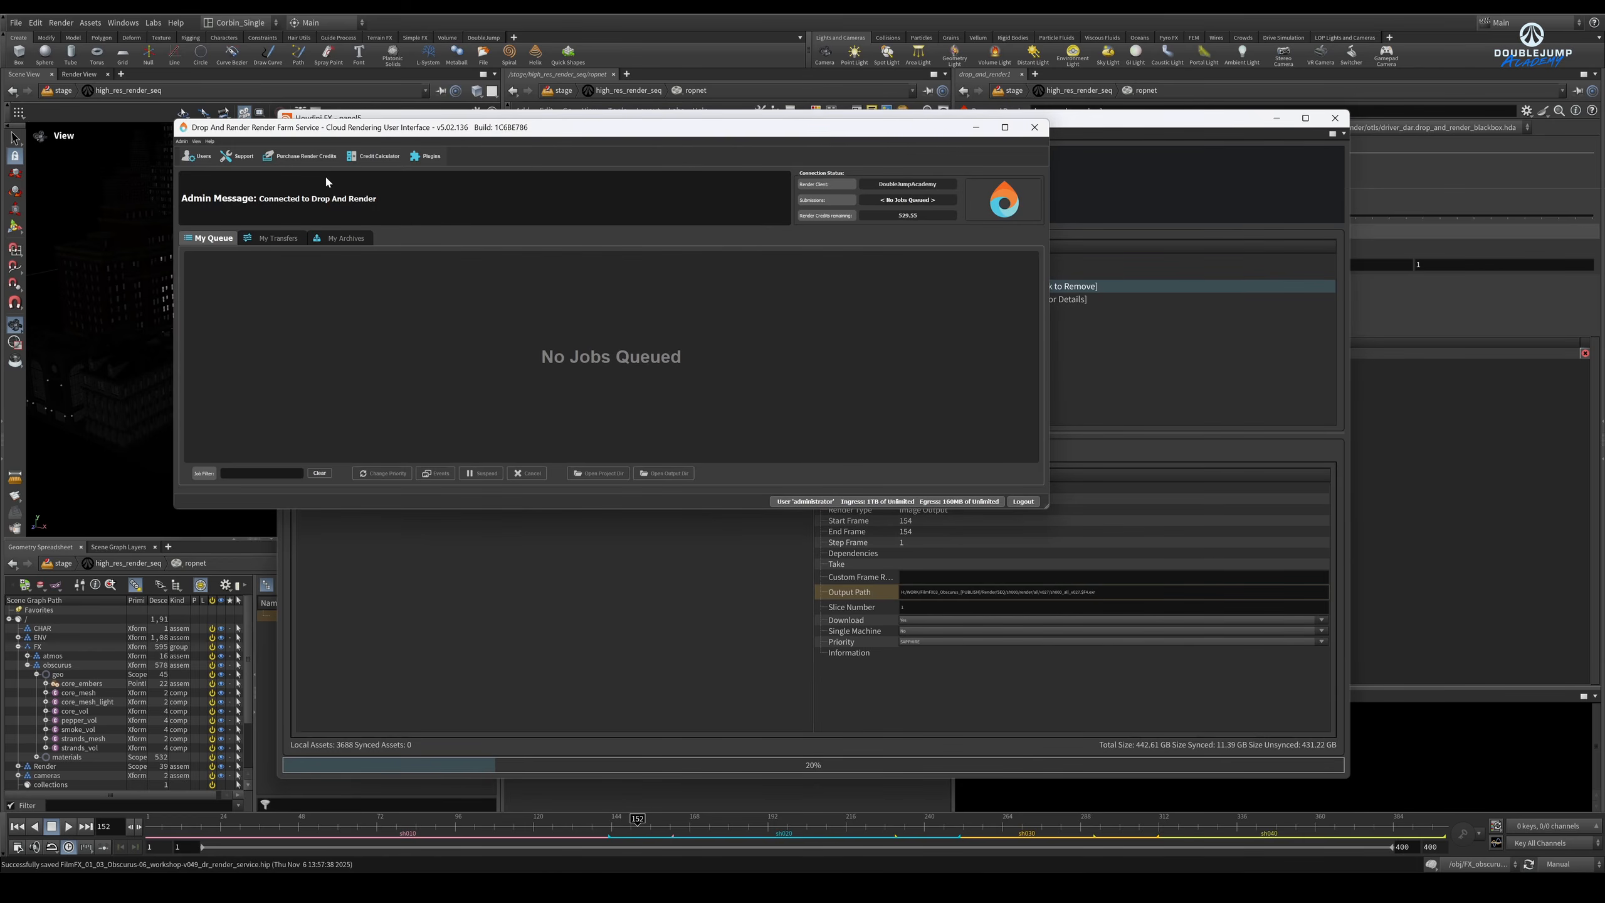
left_click(271, 239)
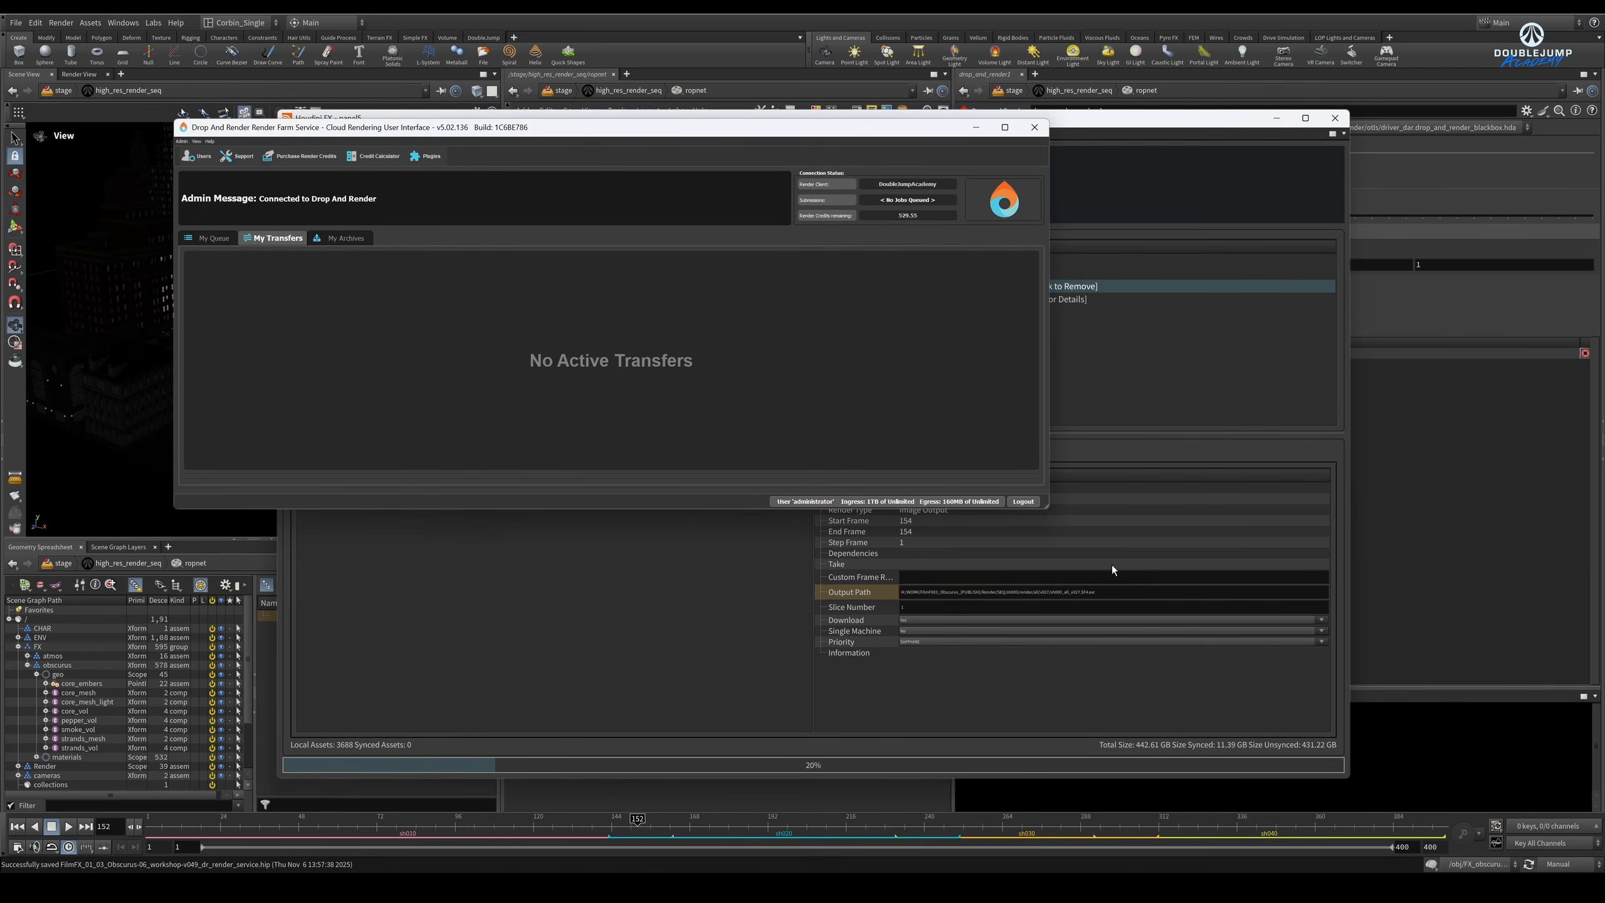
left_click(218, 238)
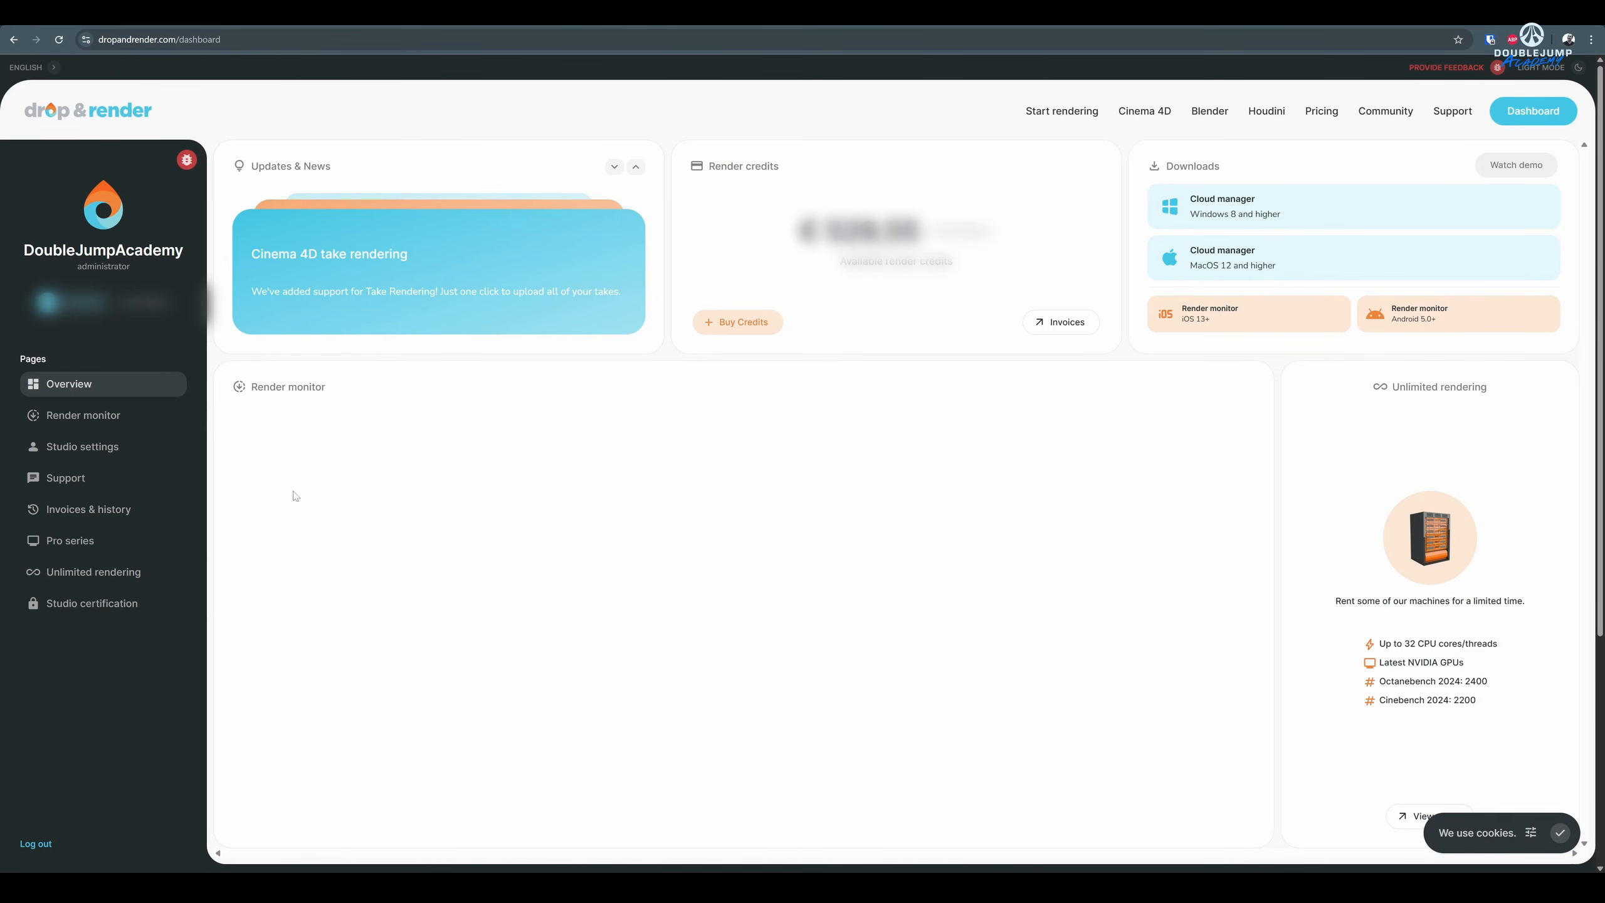
Step: Switch to the Drop & Render web dashboard and open the uploading RENDER job from the render monitor
left_click(80, 425)
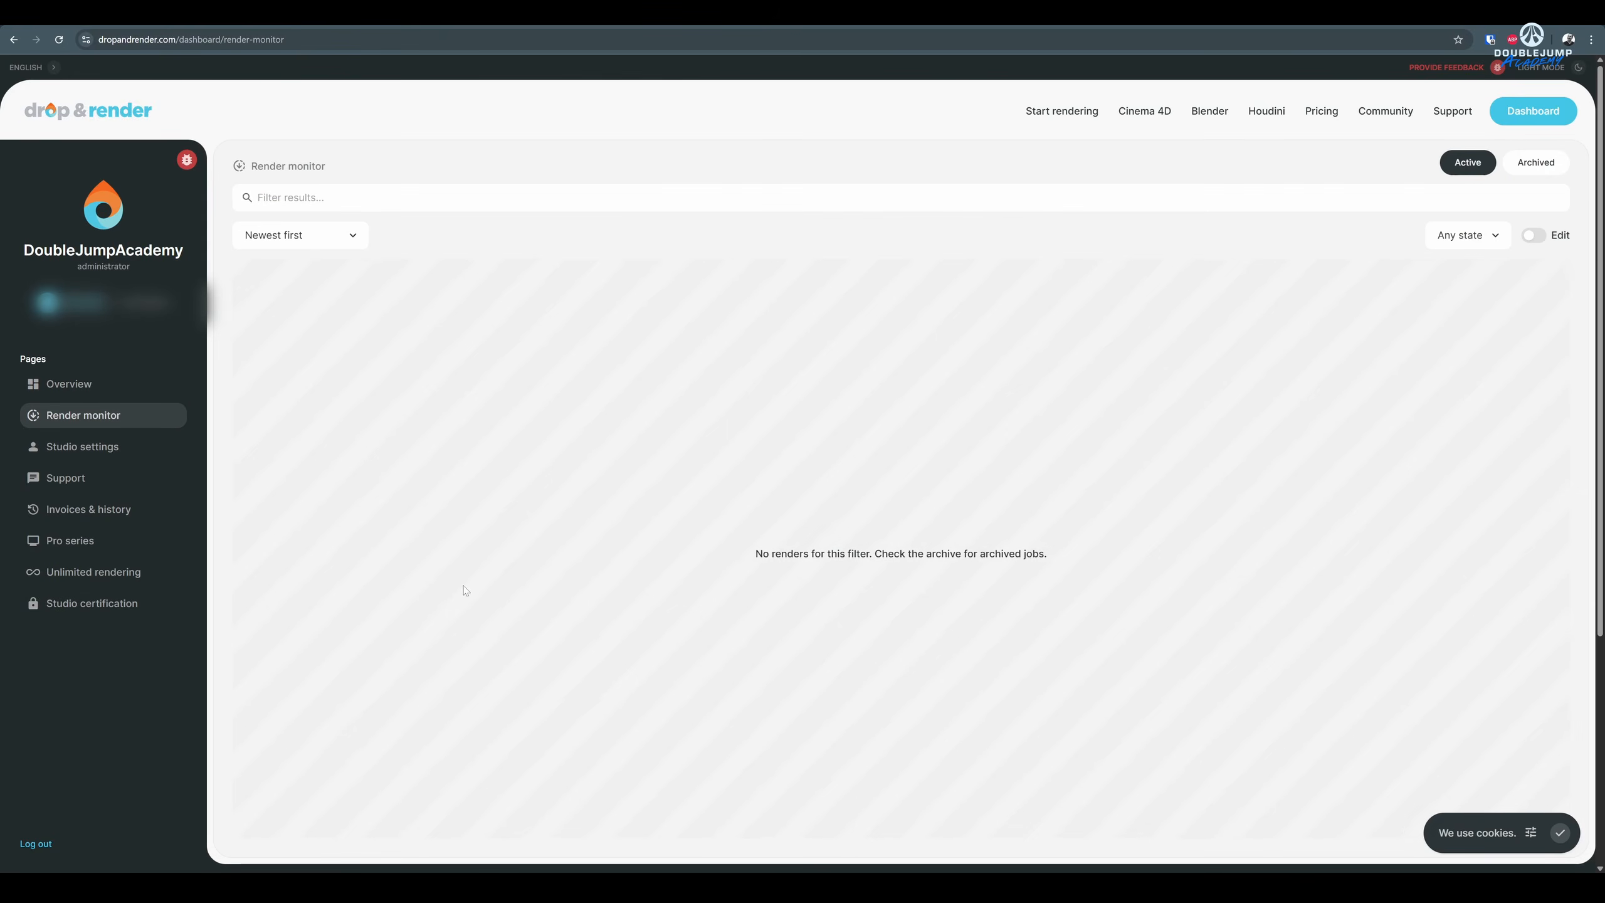
left_click(81, 384)
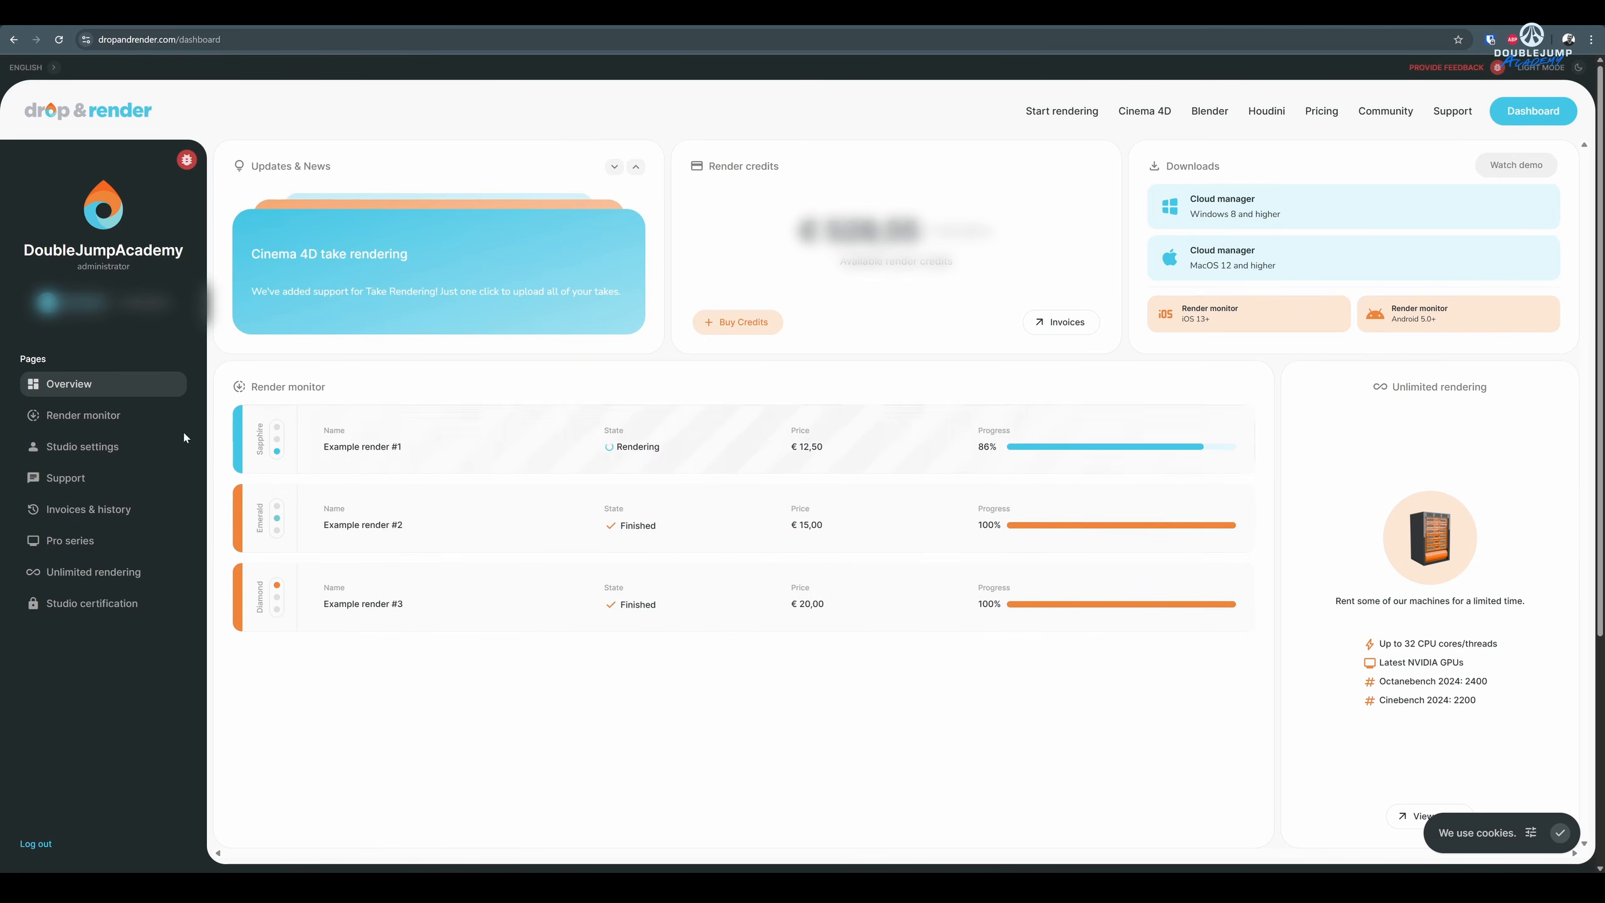
left_click(90, 415)
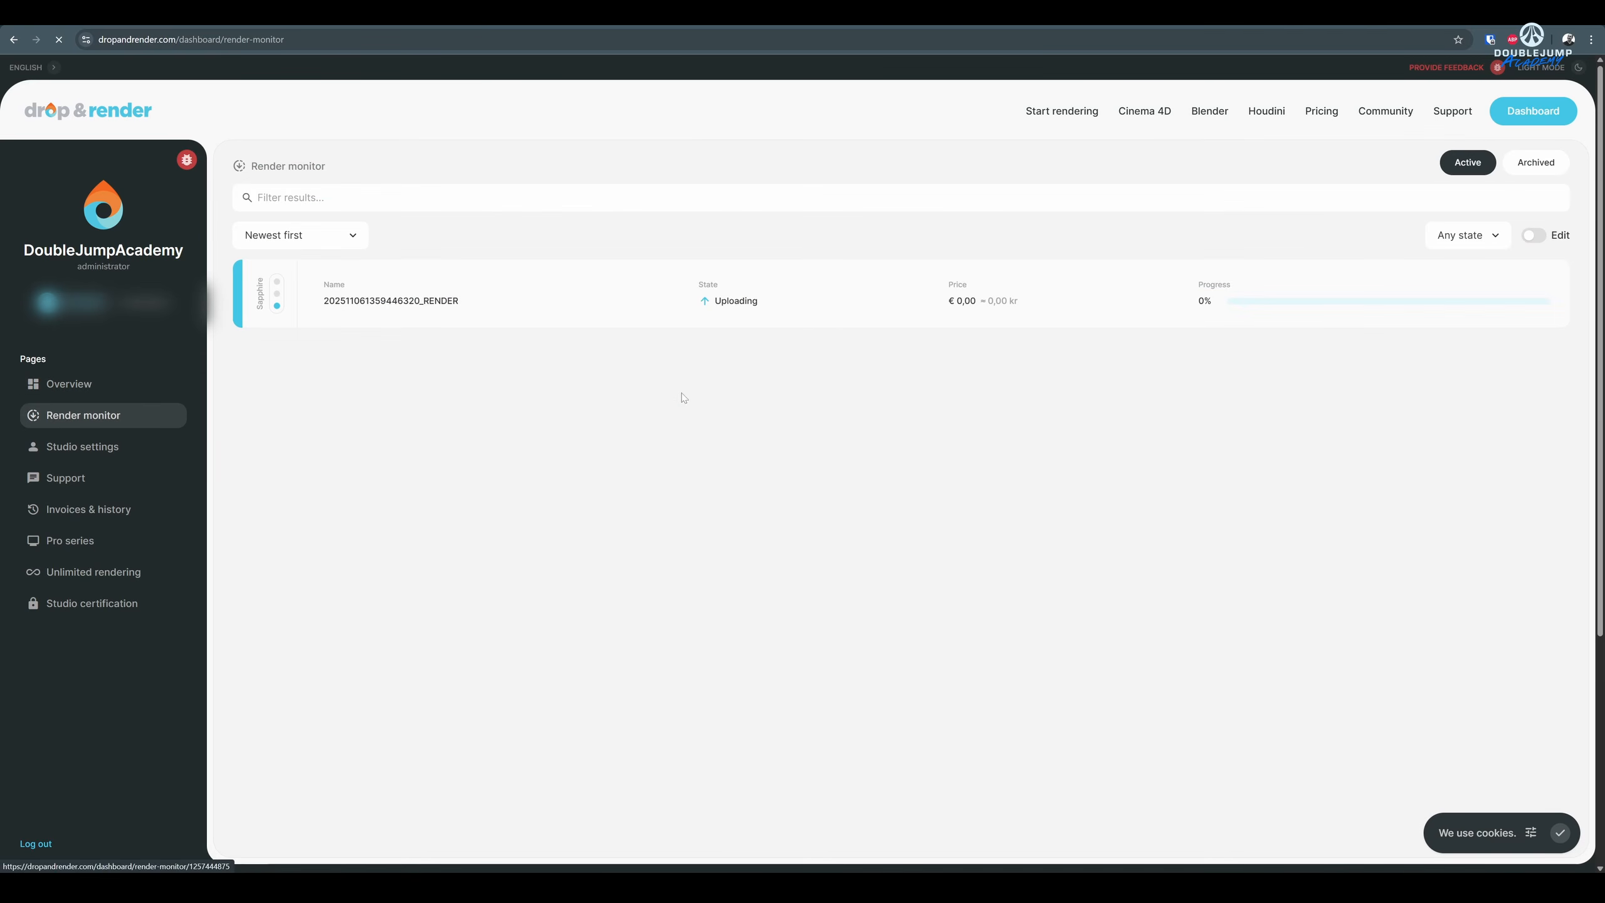
left_click(777, 288)
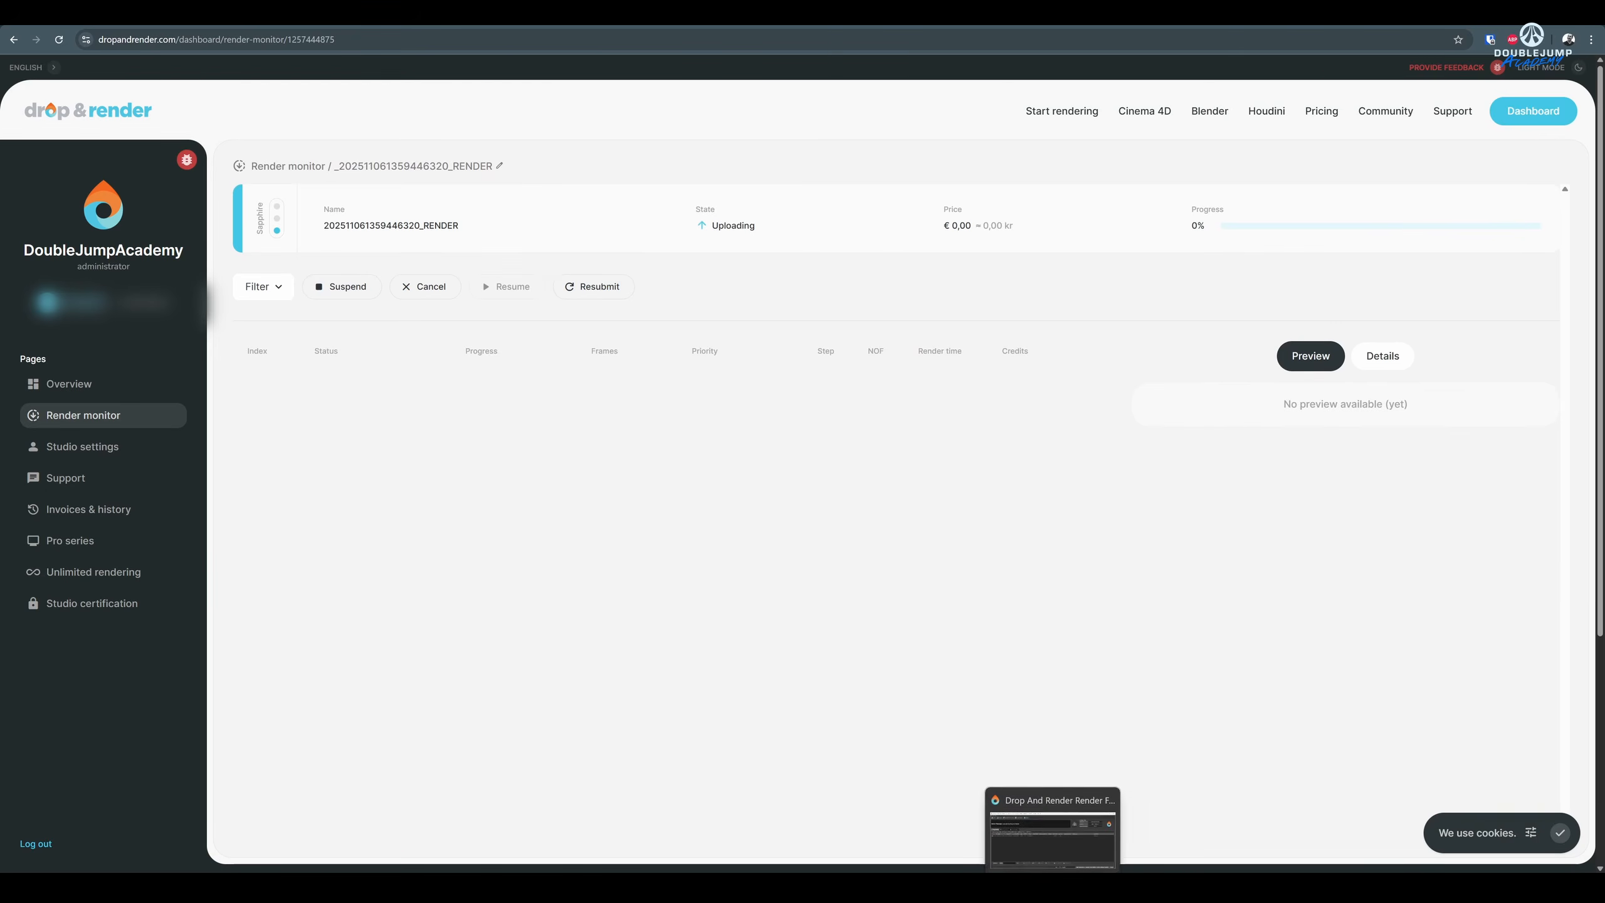
Step: Switch to the cloud manager, inspect the job's transfer, render queue and queue time, and minimize the window
left_click(1052, 822)
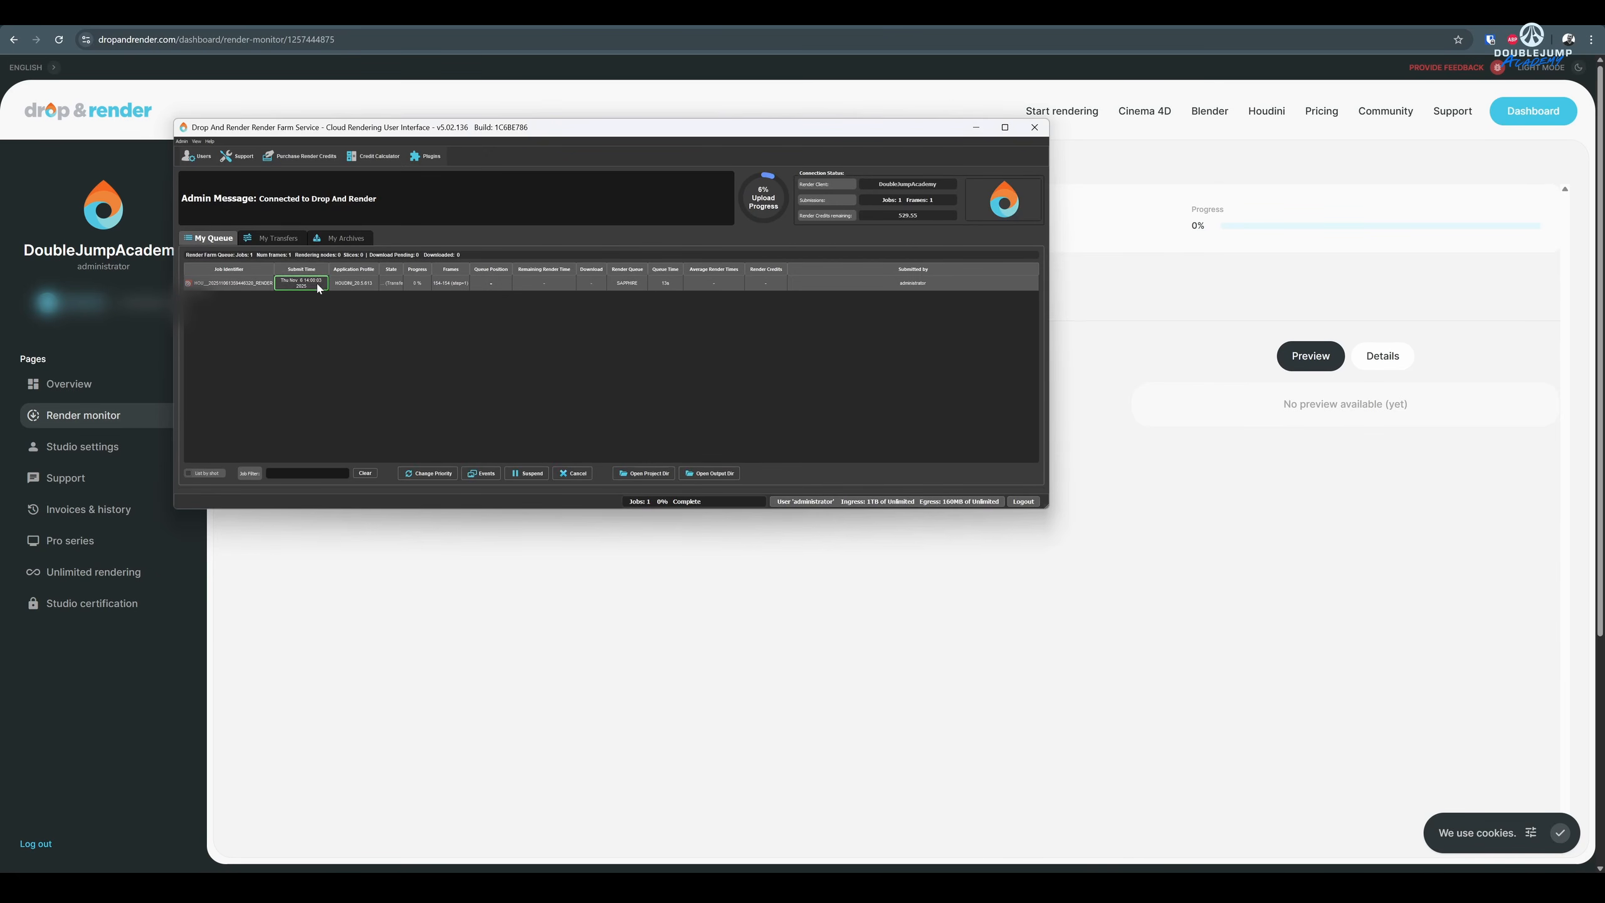
left_click(278, 240)
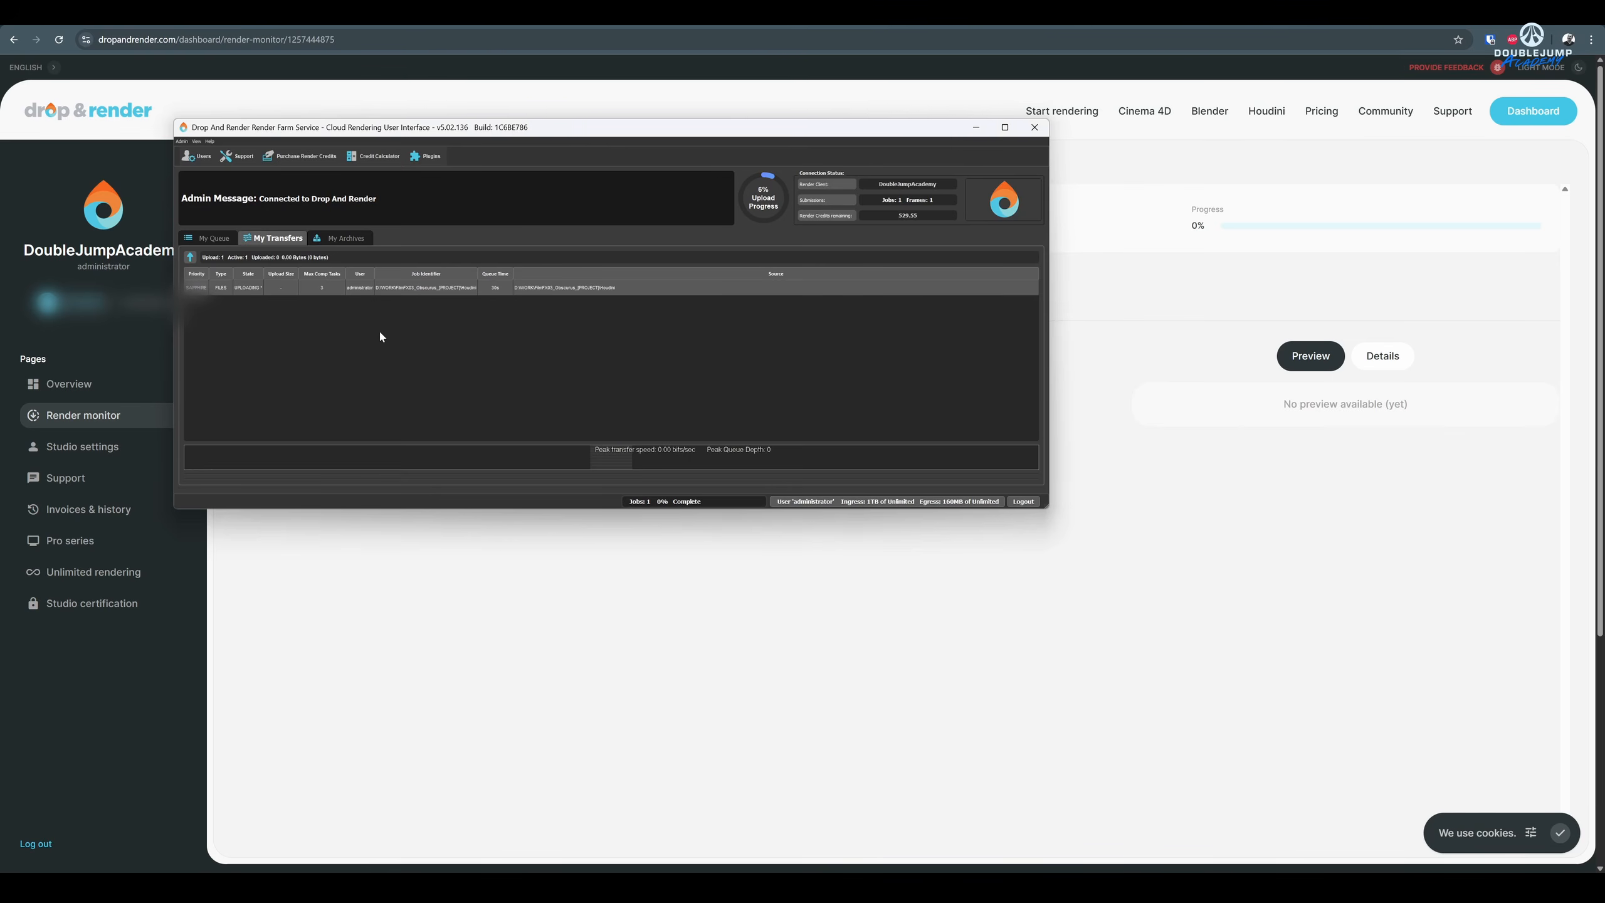
left_click(215, 238)
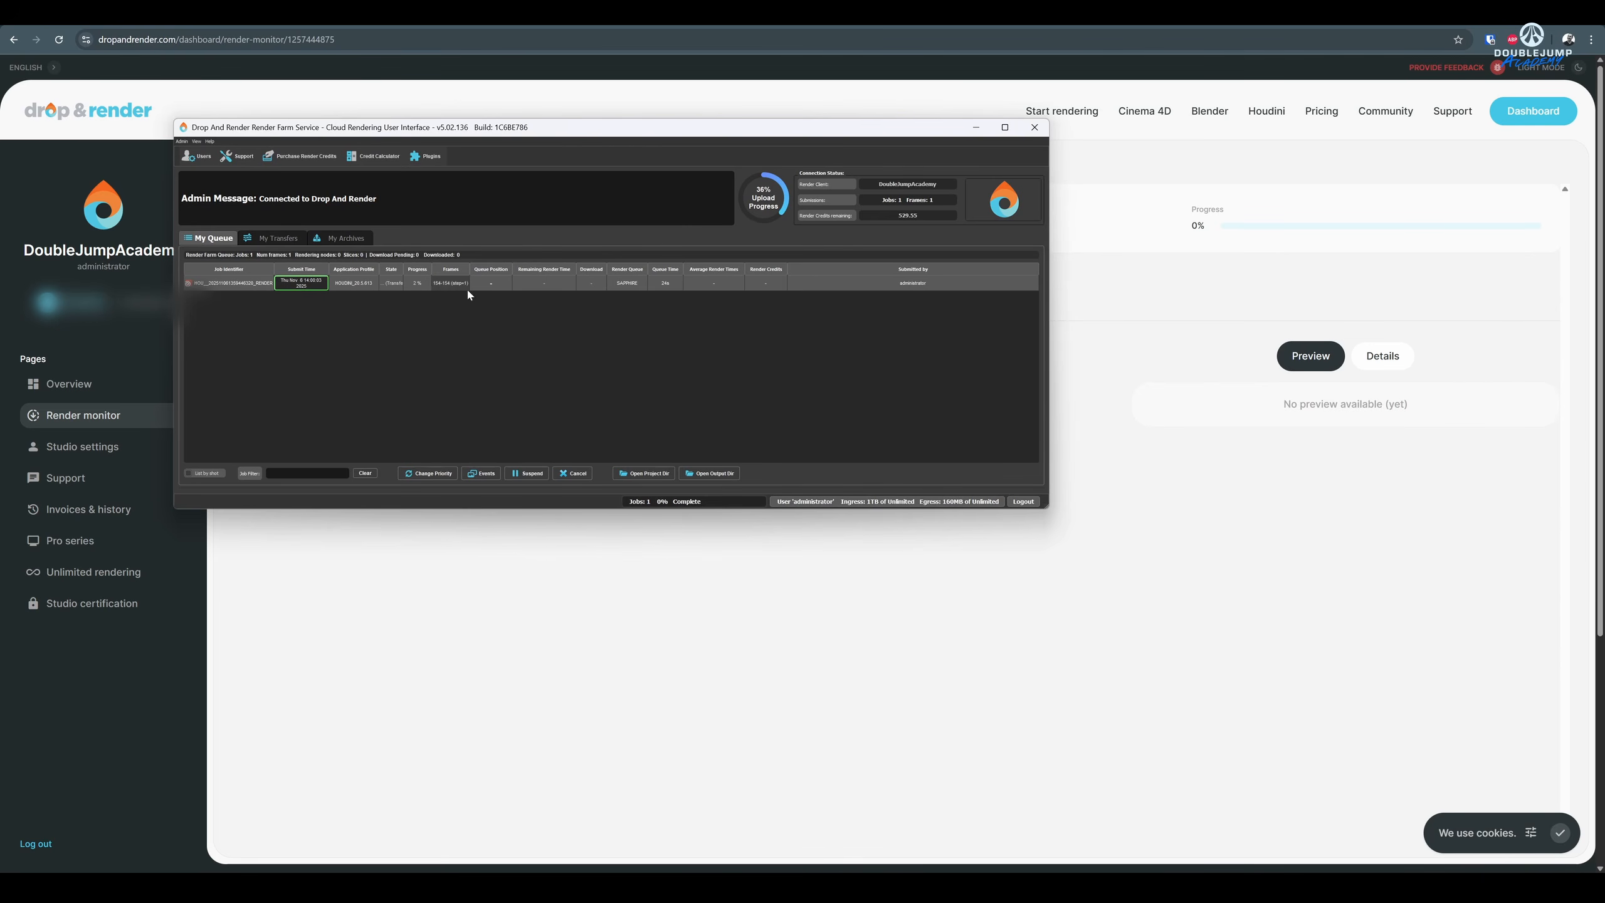
left_click(636, 288)
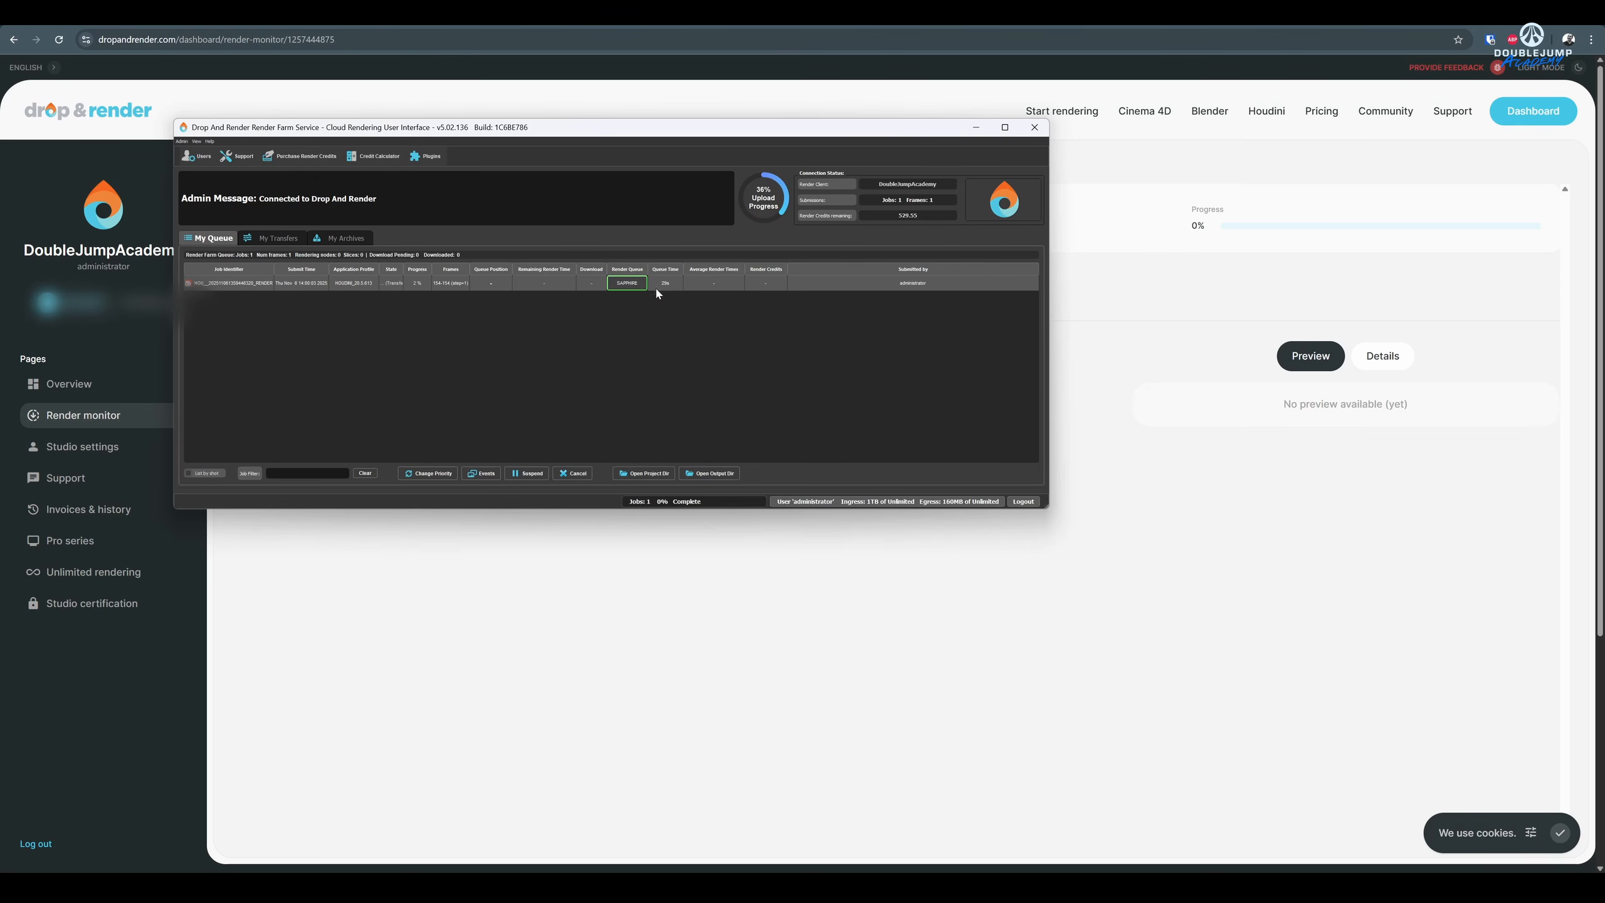
left_click(659, 288)
left_click(975, 127)
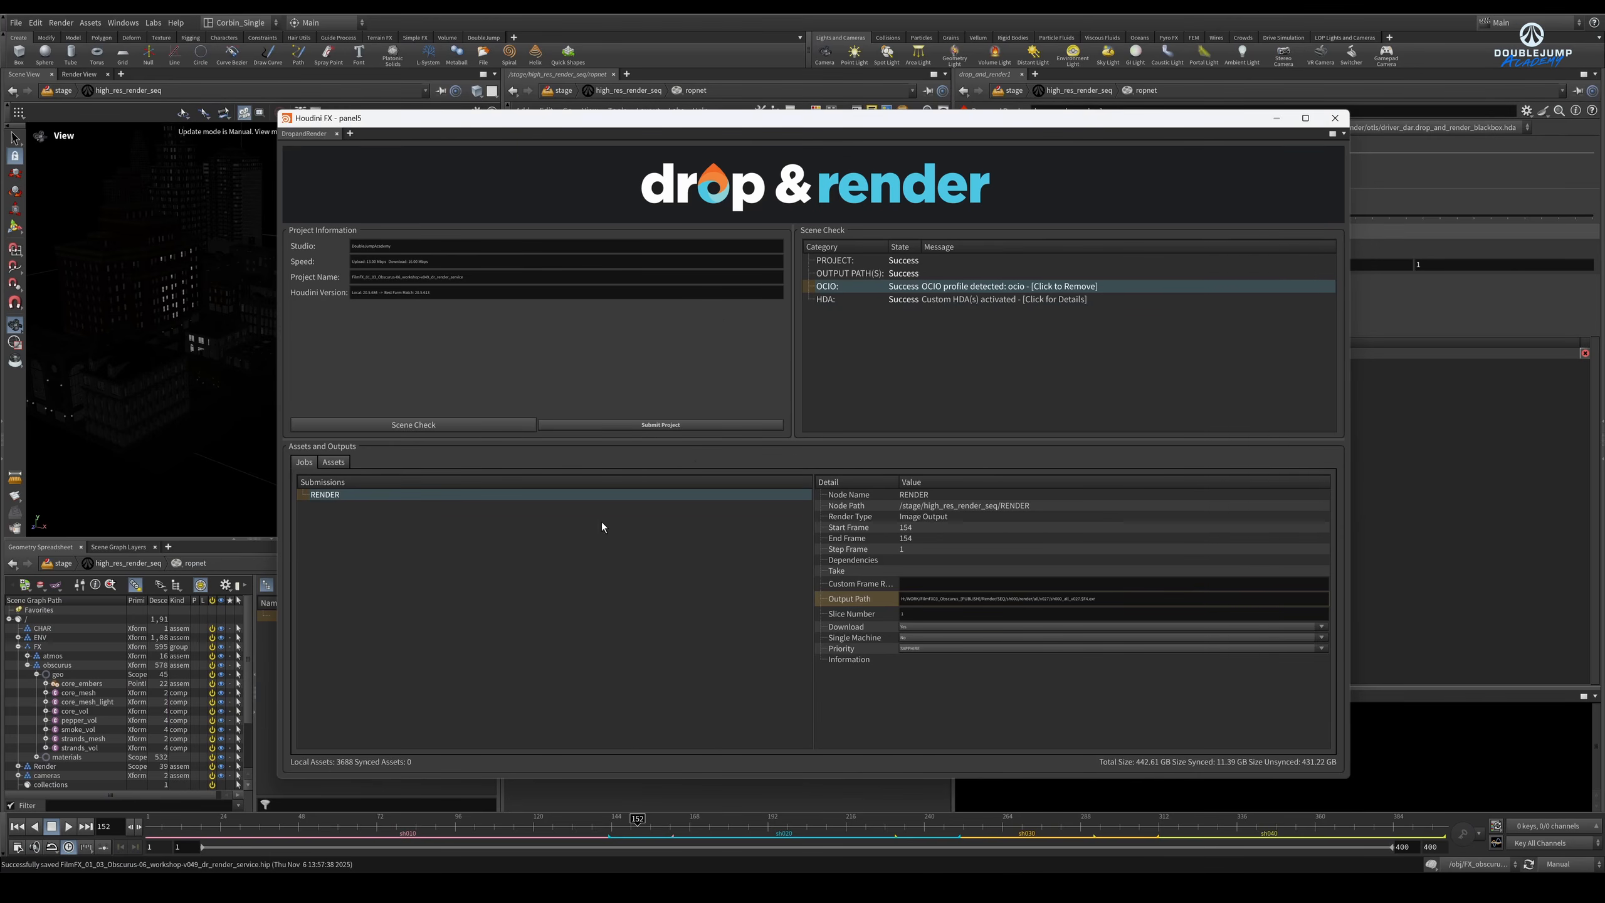
Step: Recheck the file name portion of the RENDER job's output path and close the Houdini submitter window
double_click(1036, 598)
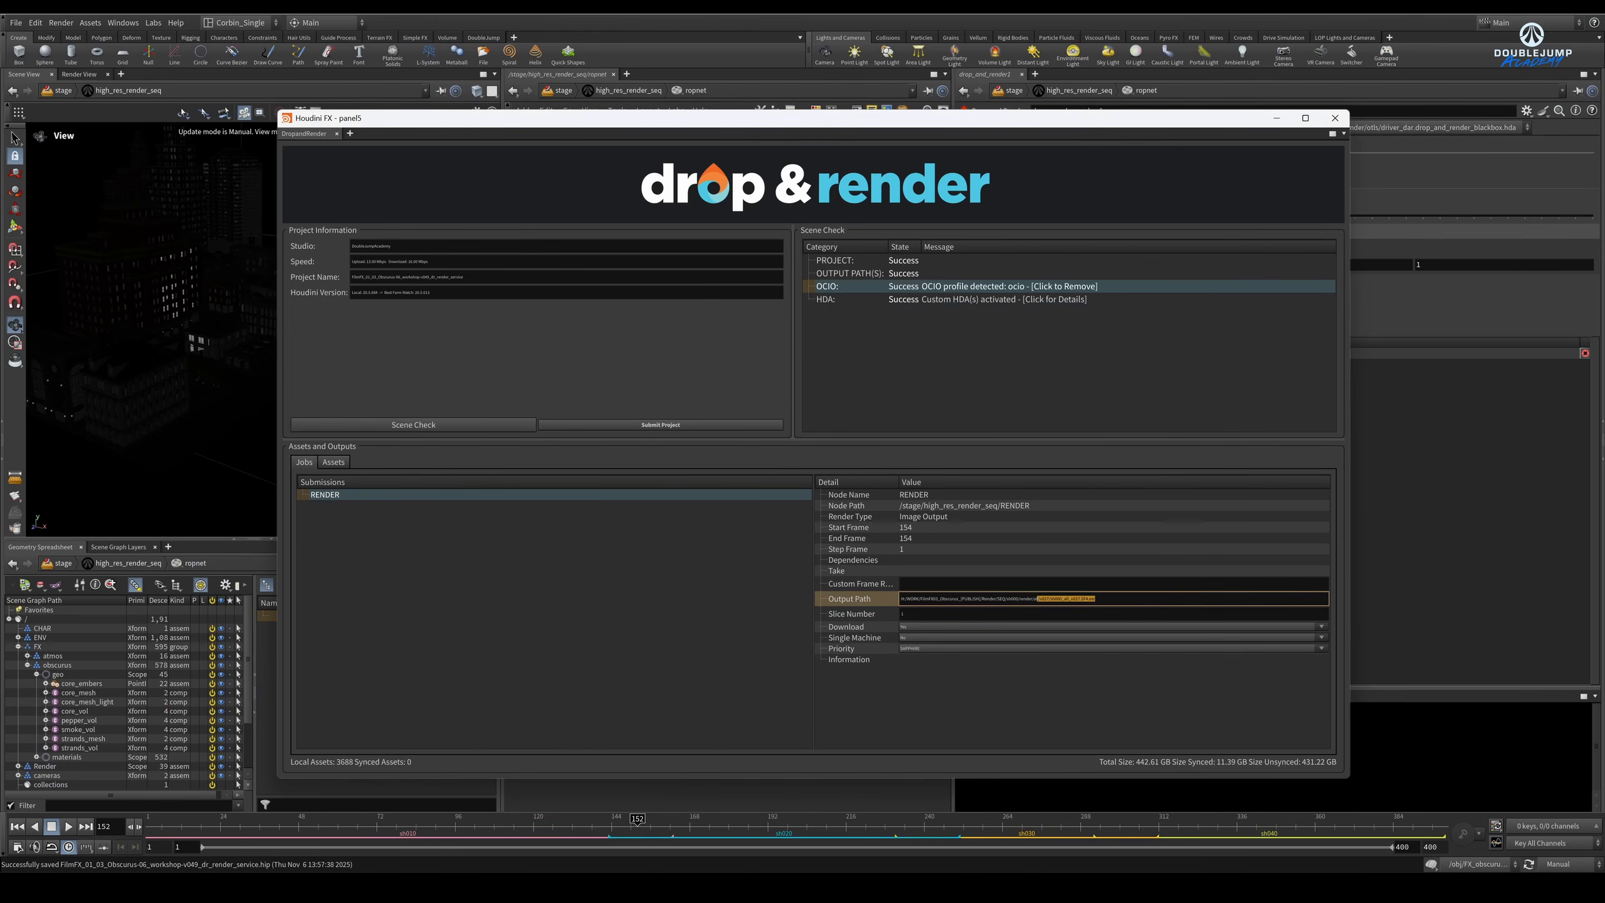
left_click(946, 659)
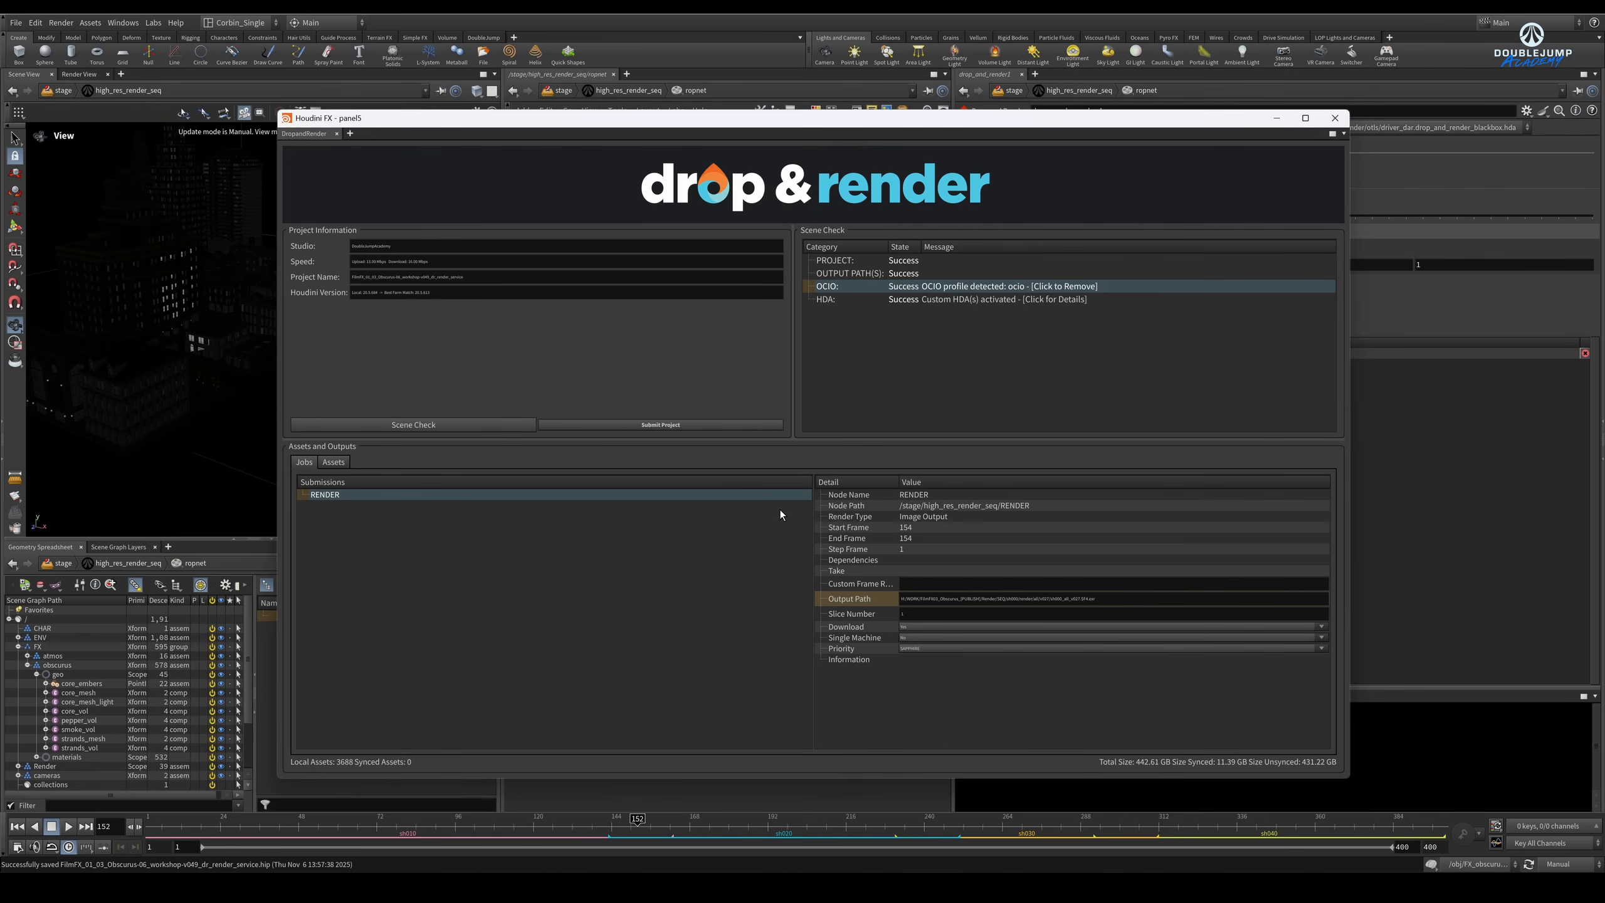
left_click(1334, 119)
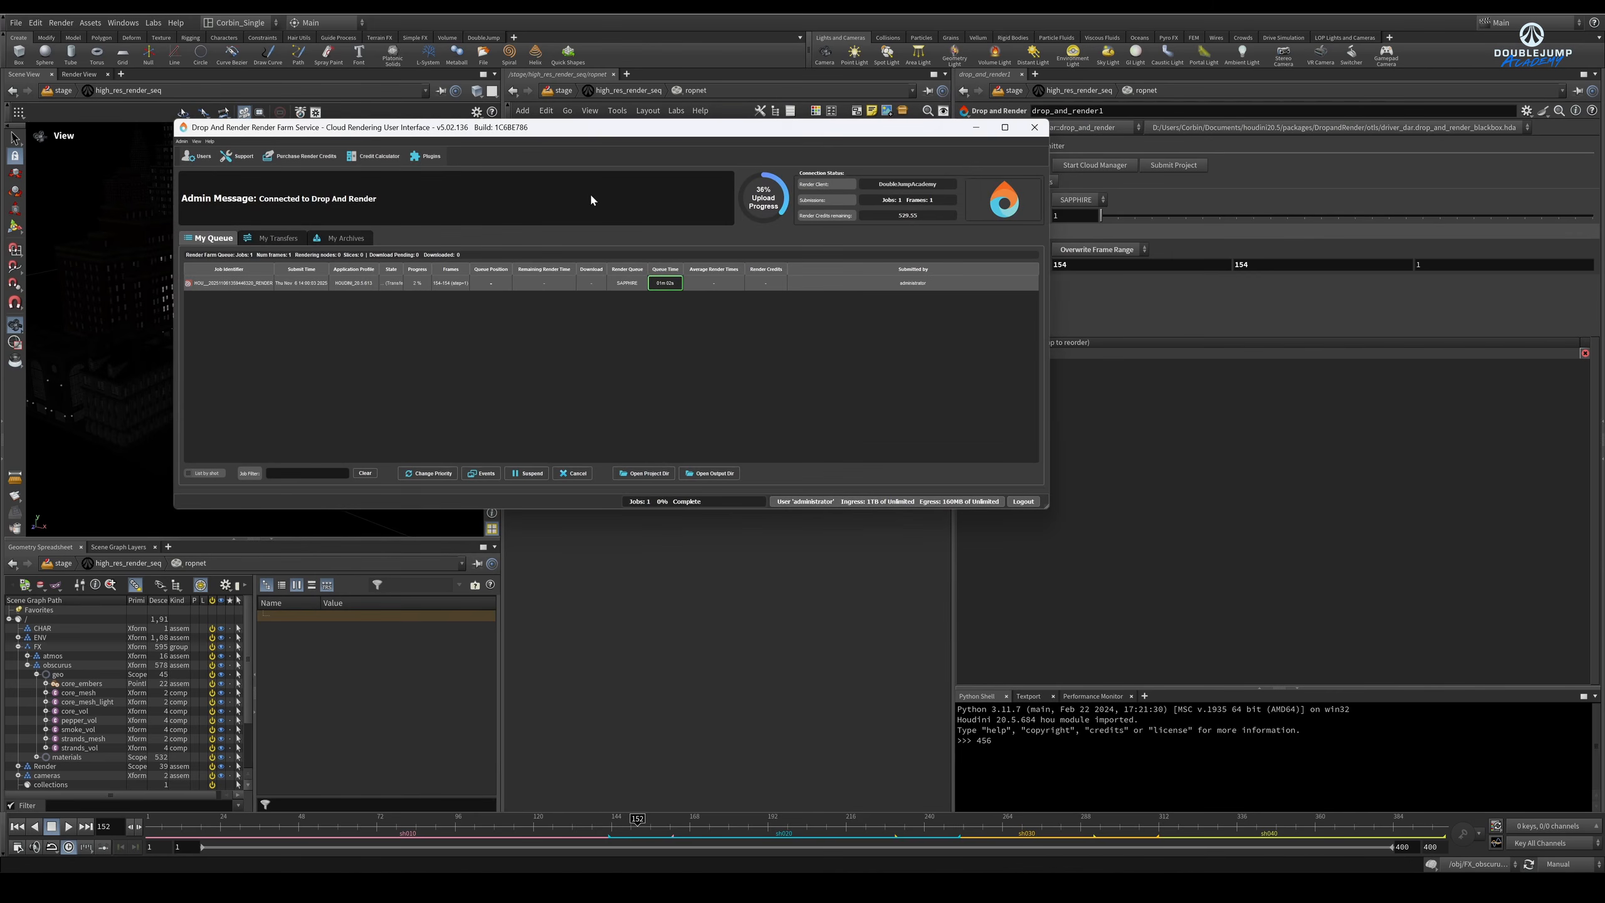
Step: Reposition the cloud manager window over the Houdini workspace and select the queued job's identifier
left_click_drag(589, 143, 556, 221)
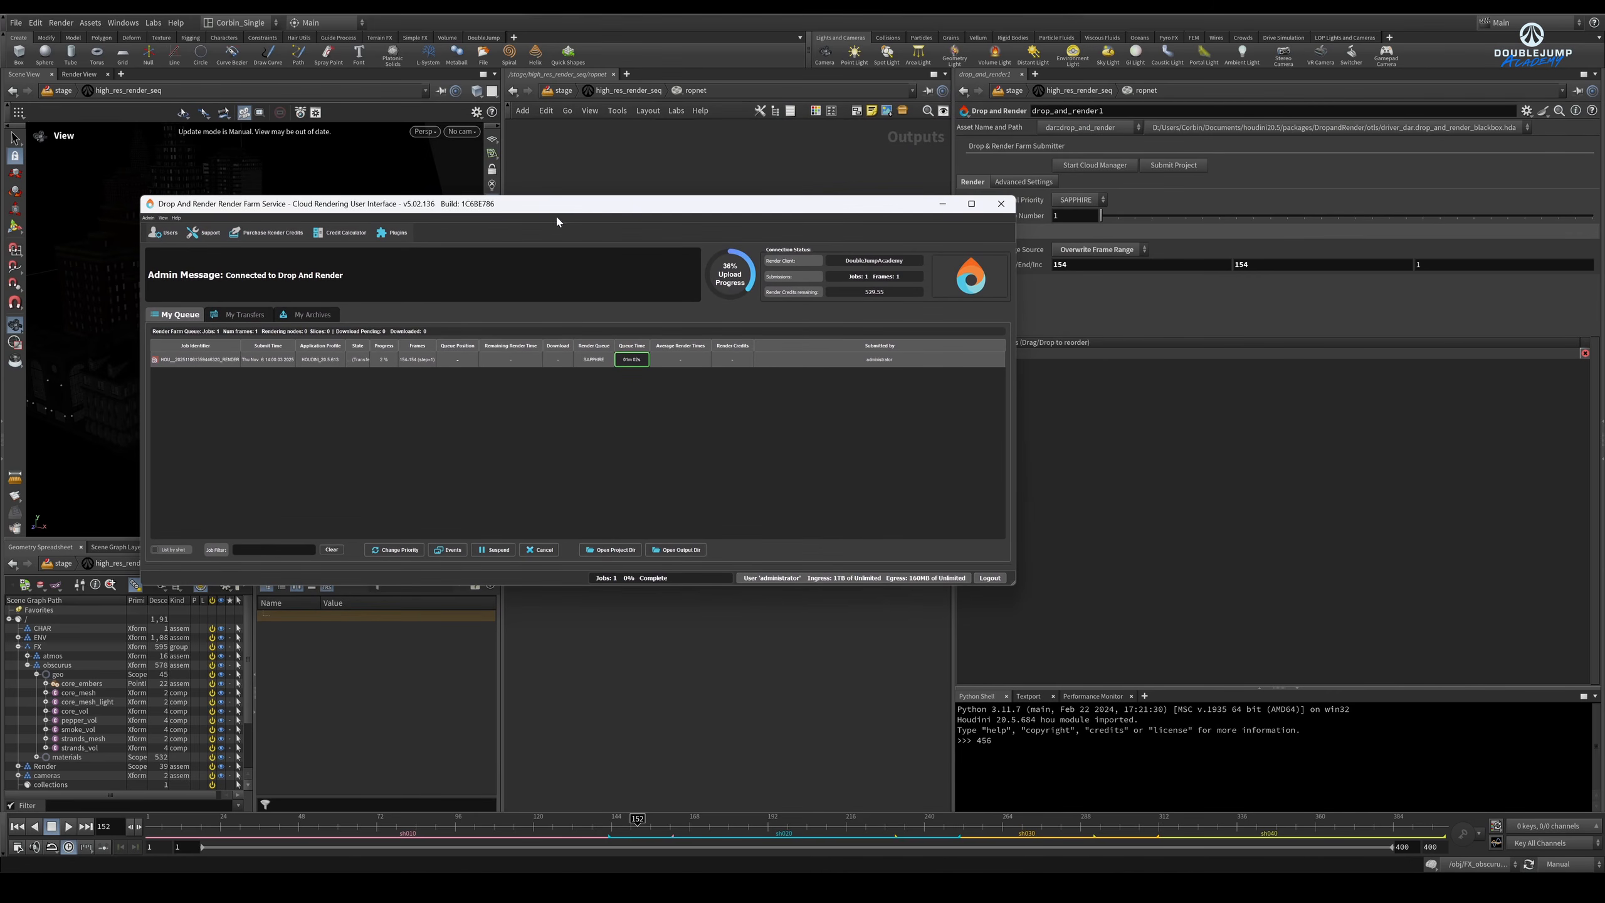
left_click(166, 360)
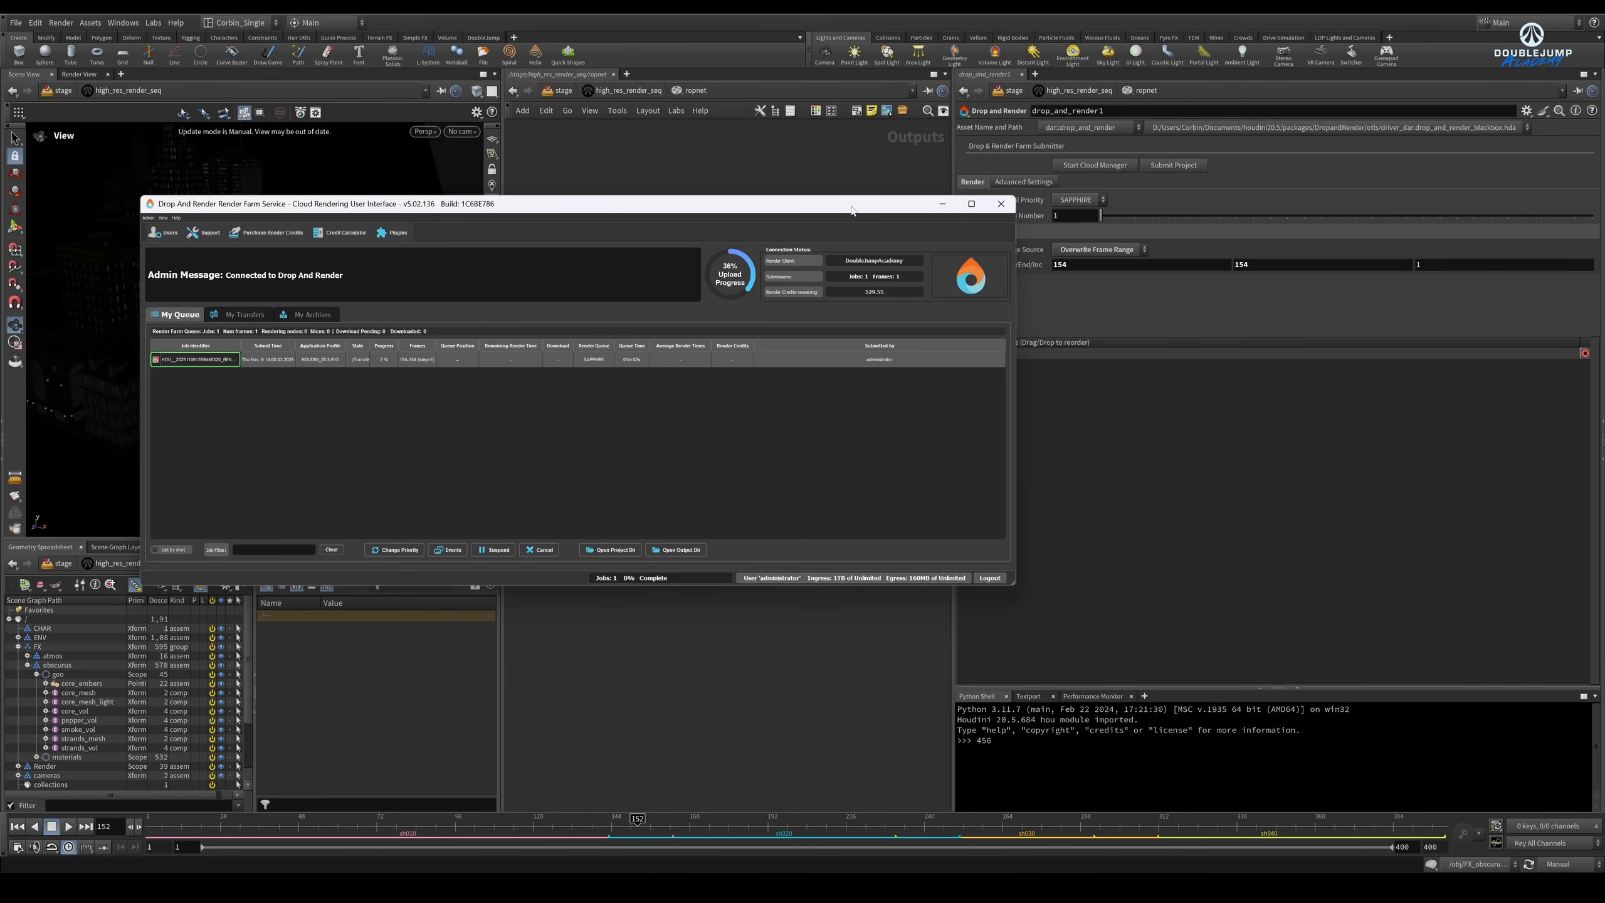
left_click_drag(718, 209, 889, 240)
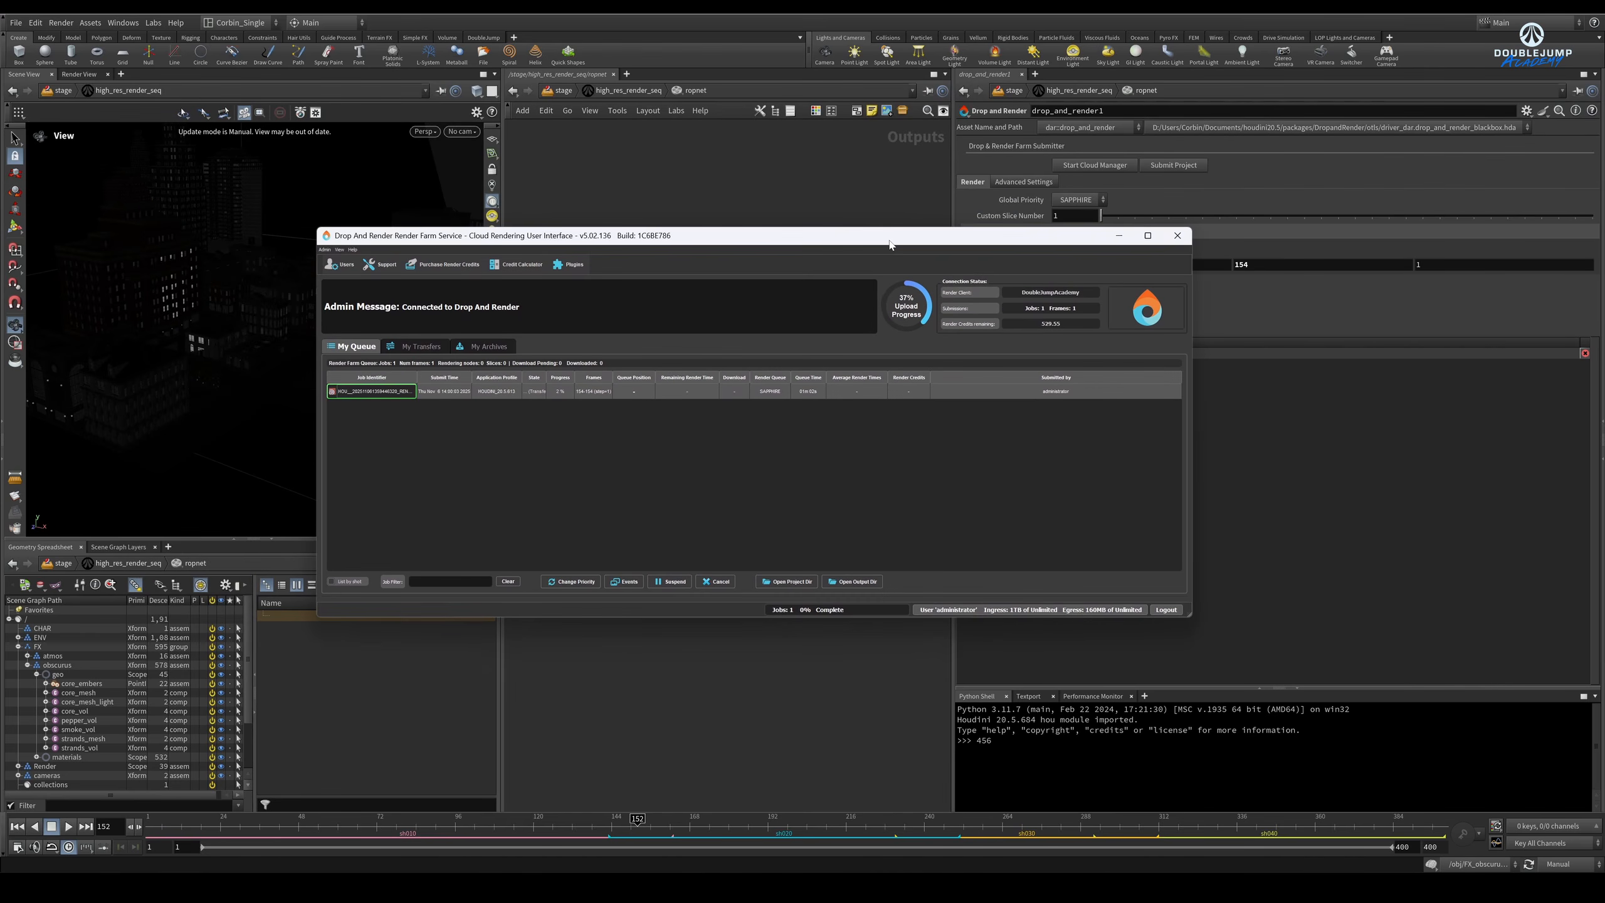